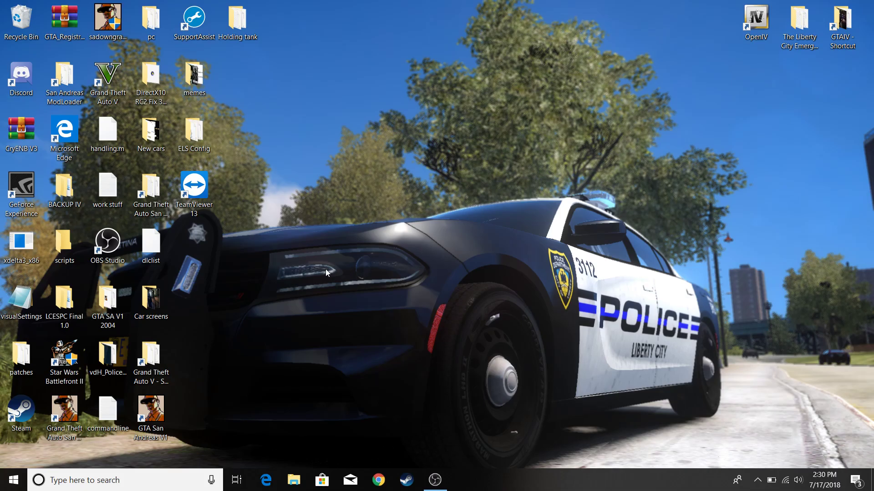
Look through the contents of the GTAIV game folder via its desktop shortcut, and close the folder.
double_click(849, 42)
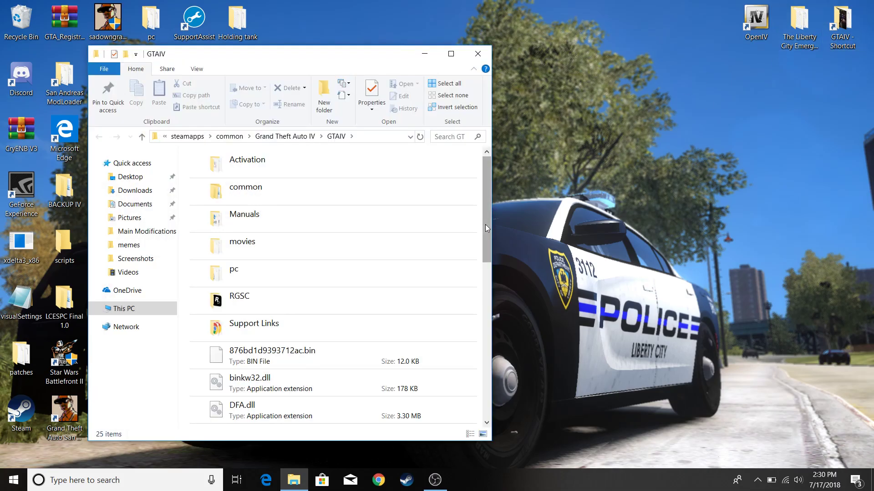
scroll(476, 296, "down", 8)
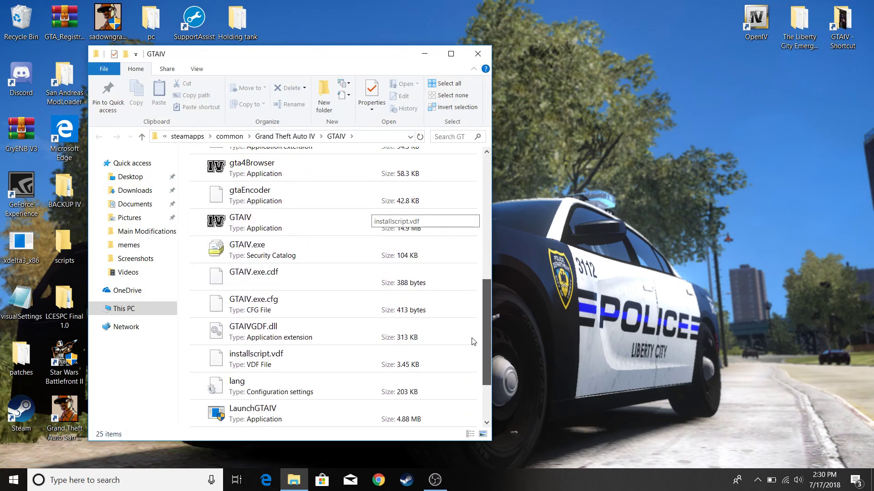
scroll(474, 381, "up", 8)
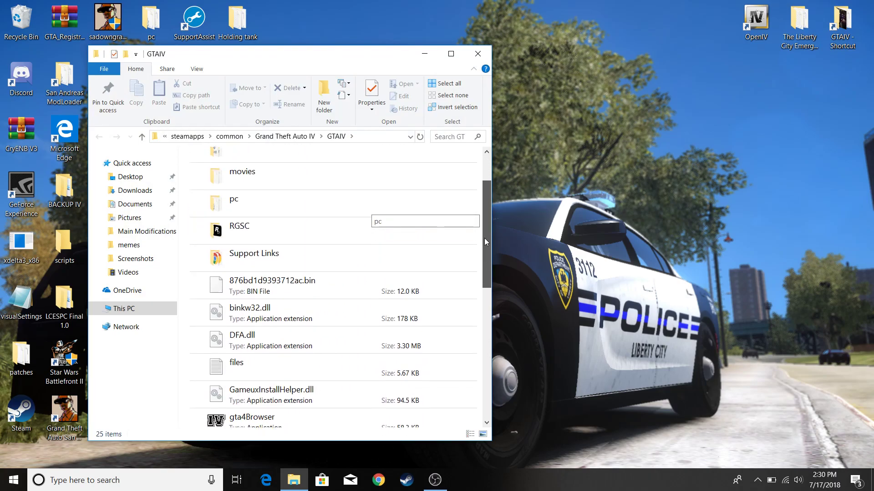
left_click(482, 56)
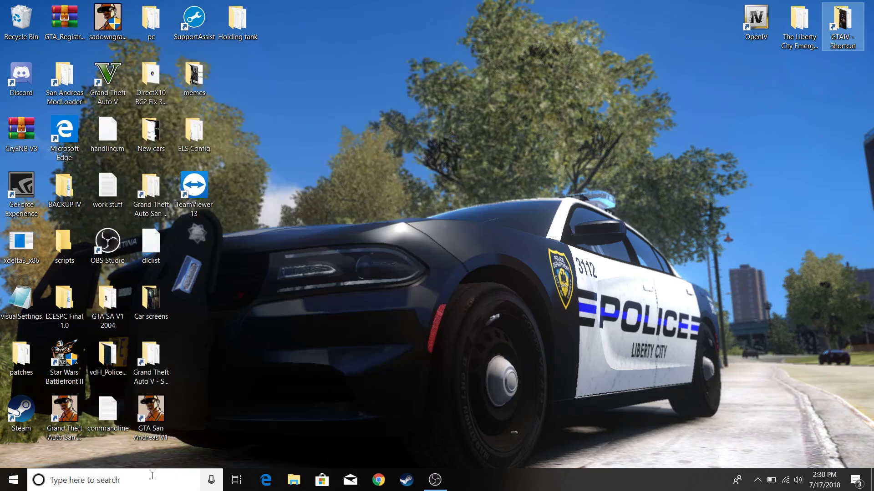
Find the title_update_7_EN archive with the system search and launch UpdateTitle.exe from its title_update_7_EN folder.
left_click(152, 476)
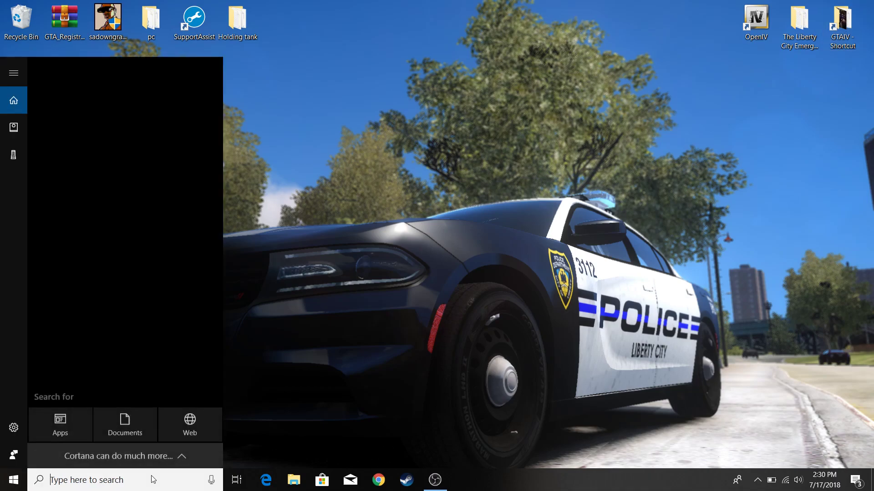
type("titl")
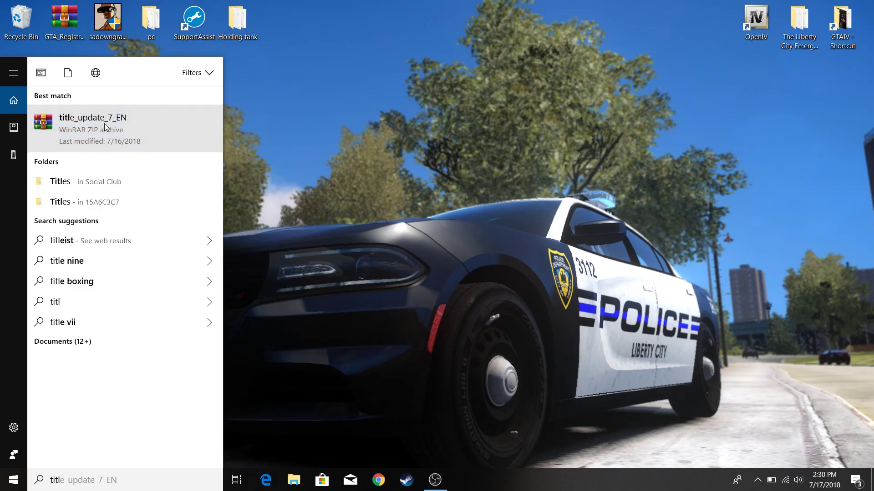
left_click(104, 126)
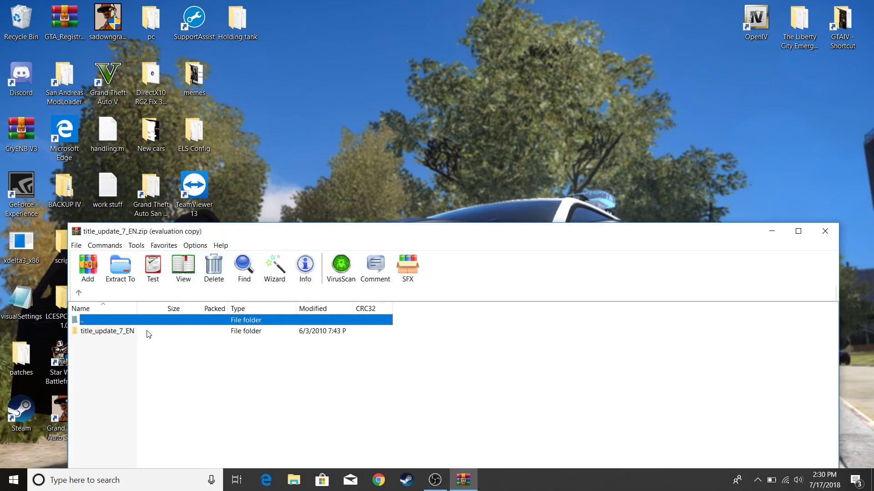
double_click(149, 335)
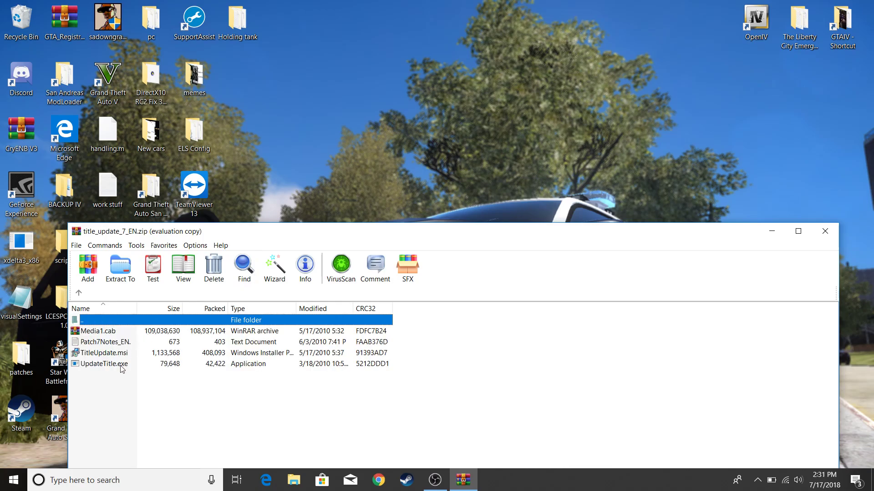
double_click(104, 364)
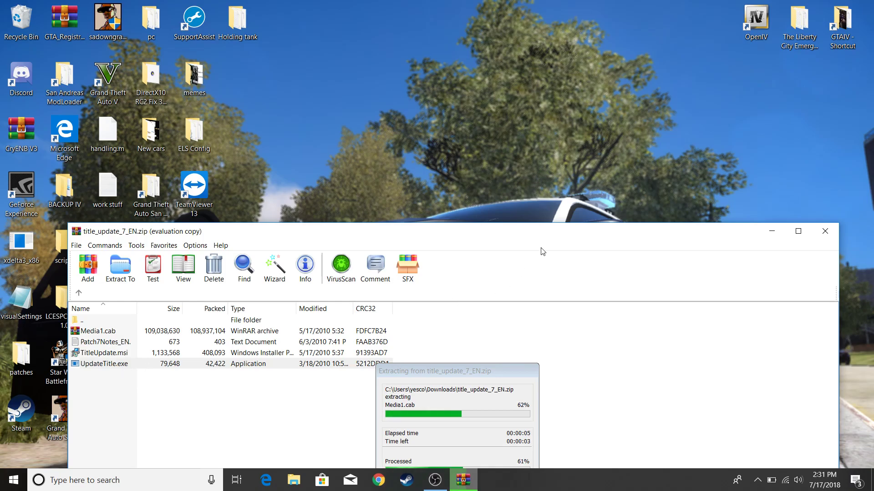
left_click_drag(548, 237, 583, 112)
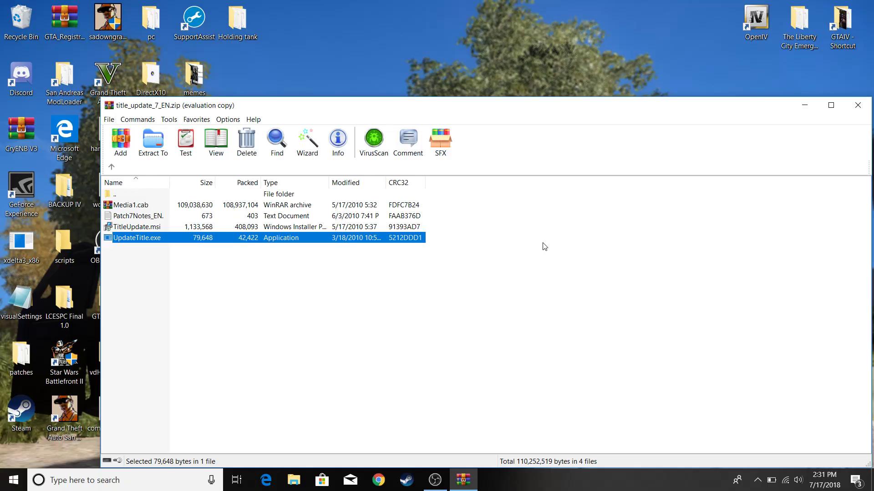
left_click(803, 106)
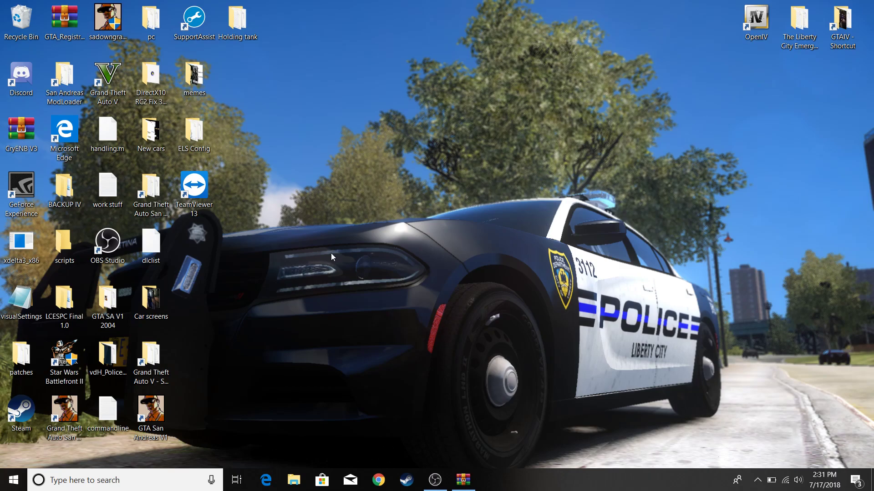
left_click(103, 481)
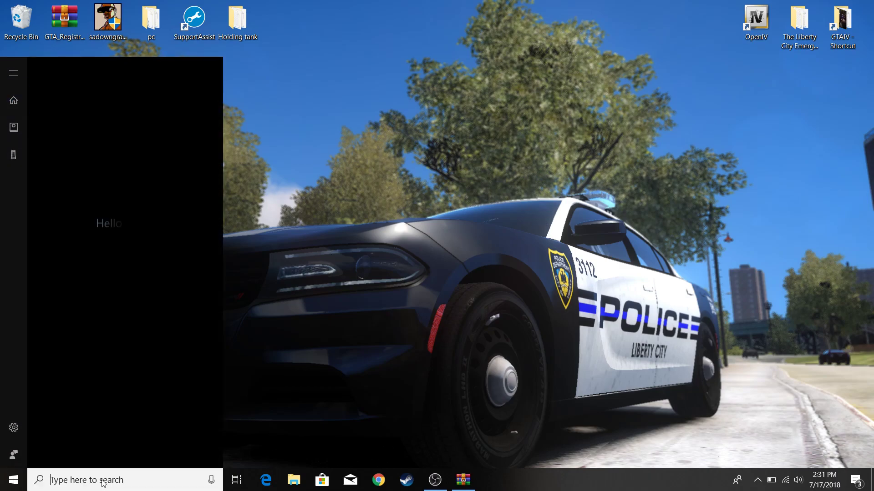
left_click(463, 480)
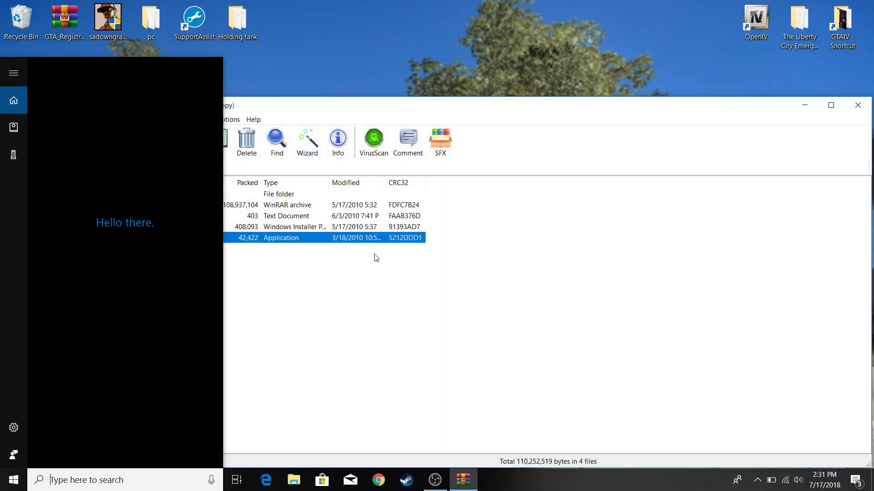
Try to install the title update by running UpdateTitle.exe from the archive again, and exit the Grand Theft Auto IV setup wizard.
left_click_drag(544, 110, 528, 103)
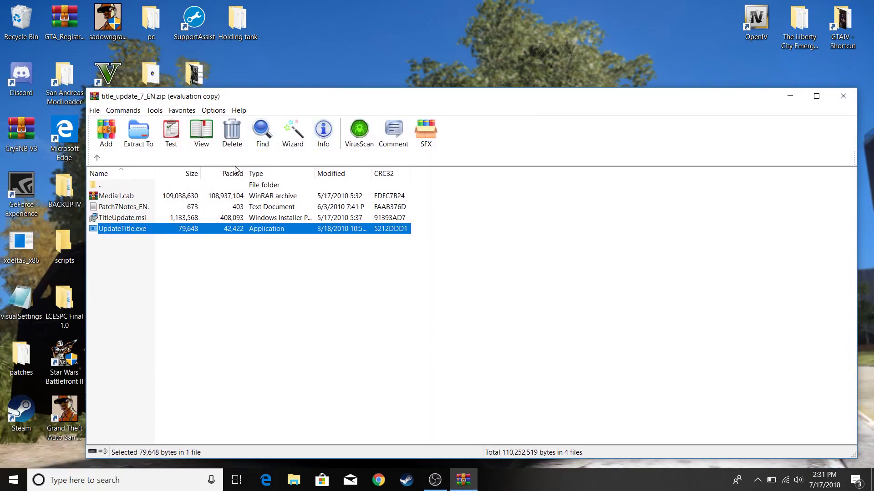
double_click(200, 231)
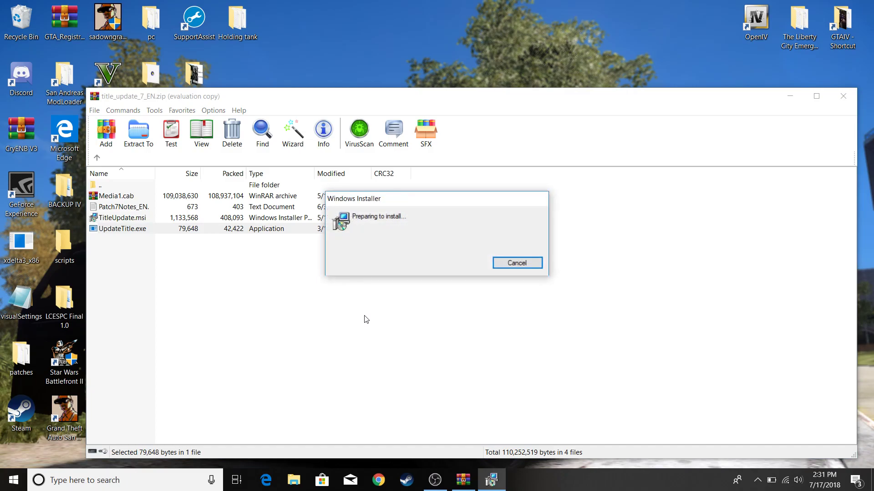
left_click_drag(477, 199, 509, 197)
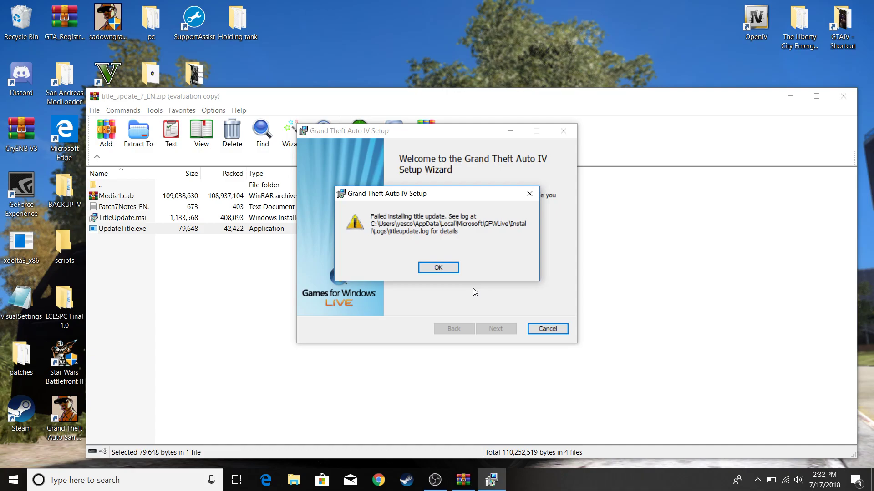
left_click(437, 269)
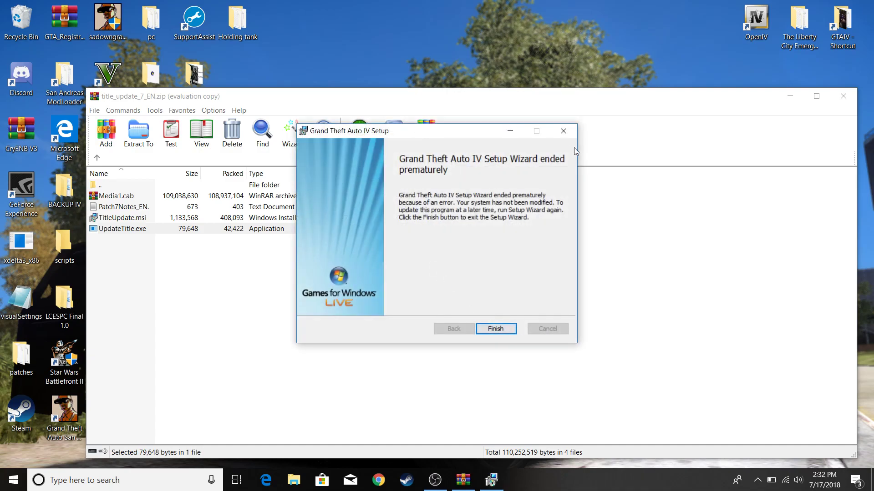
left_click(563, 131)
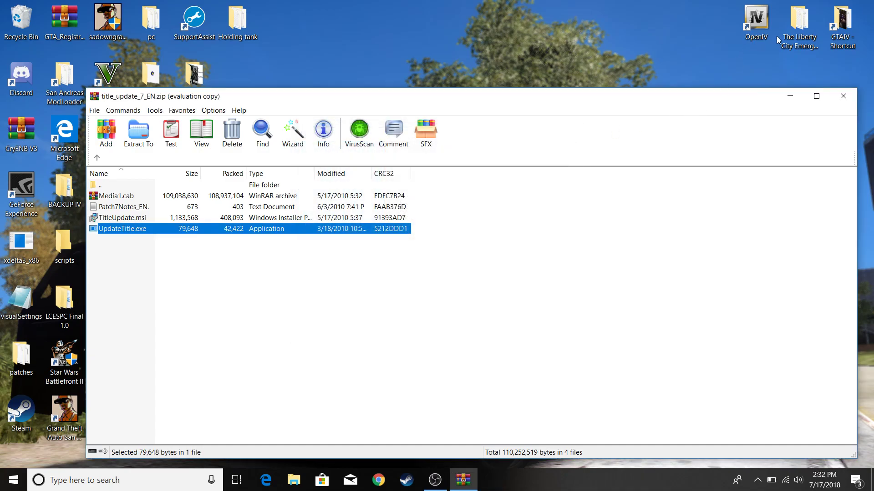
Launch GTA Registry Repair from Main Modifications > GTA registry repair in the Liberty City Emergency Services Clan Pack 1.0 folder on the desktop.
left_click(799, 36)
double_click(799, 36)
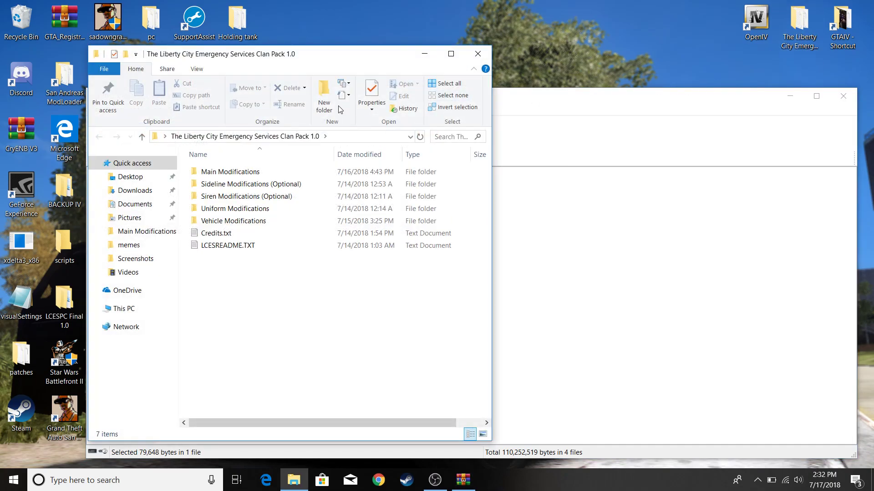
double_click(220, 171)
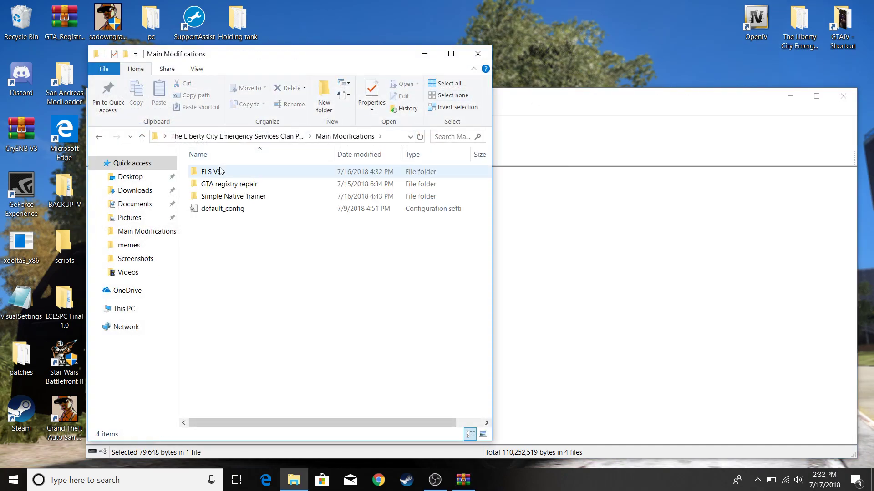
left_click(220, 183)
double_click(219, 184)
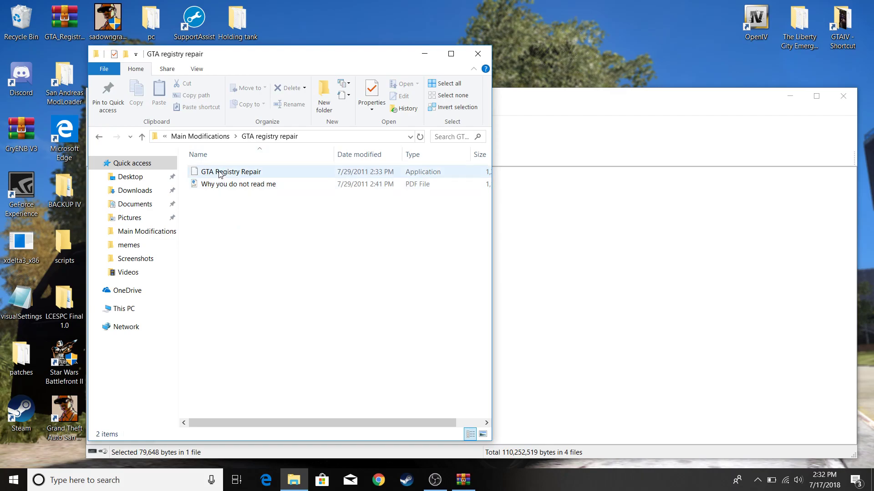
double_click(220, 177)
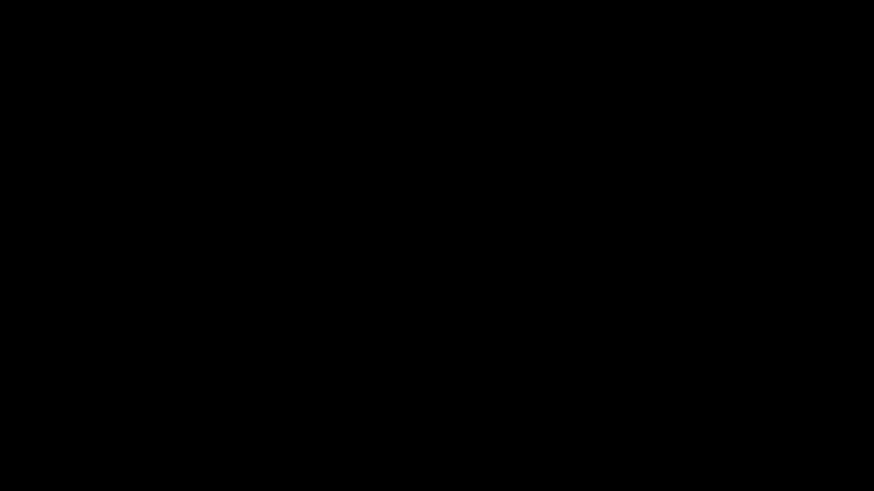
left_click(365, 321)
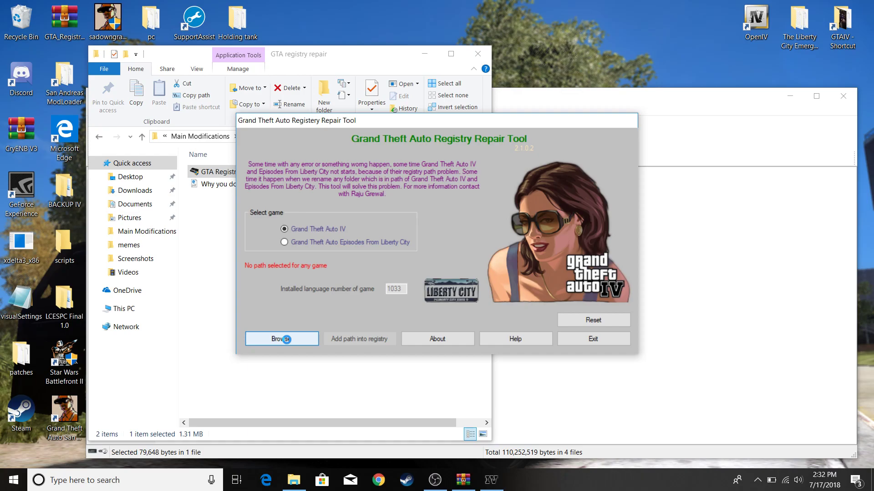
Choose C:\Program Files (x86)\Steam\steamapps\common\Grand Theft Auto IV\GTAIV as the game folder in the registry repair tool.
left_click(287, 339)
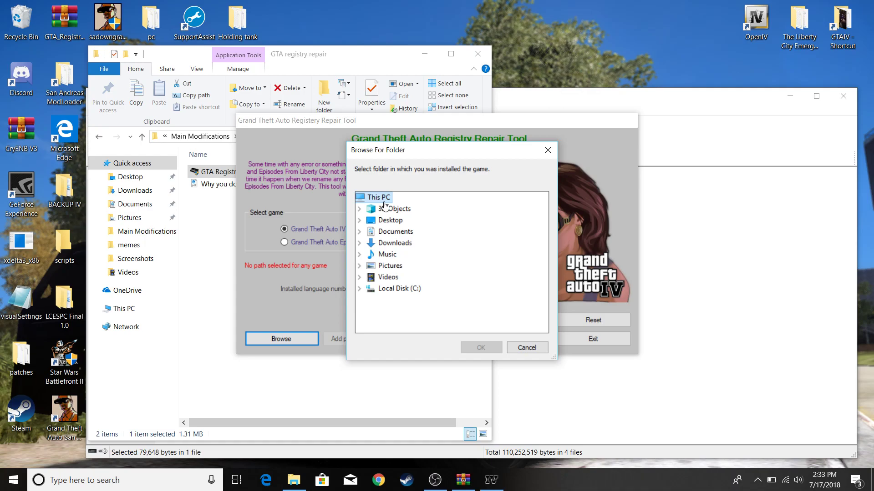
double_click(389, 289)
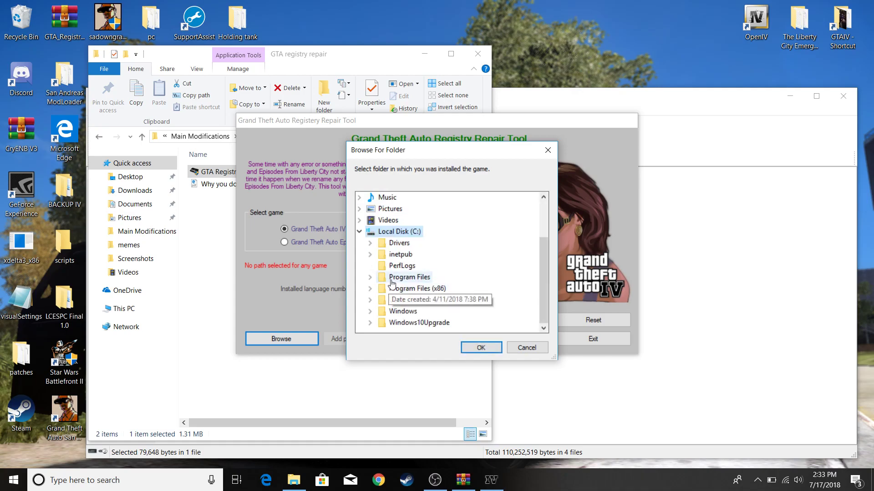
double_click(415, 289)
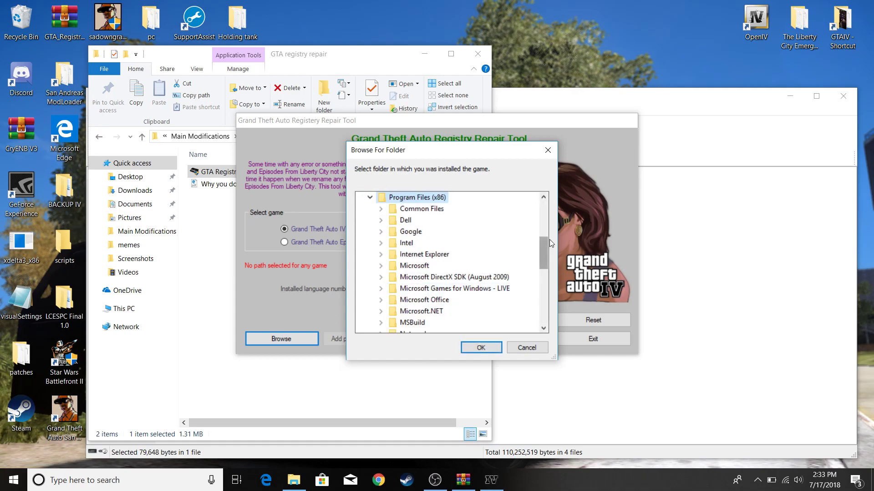
left_click_drag(542, 248, 542, 280)
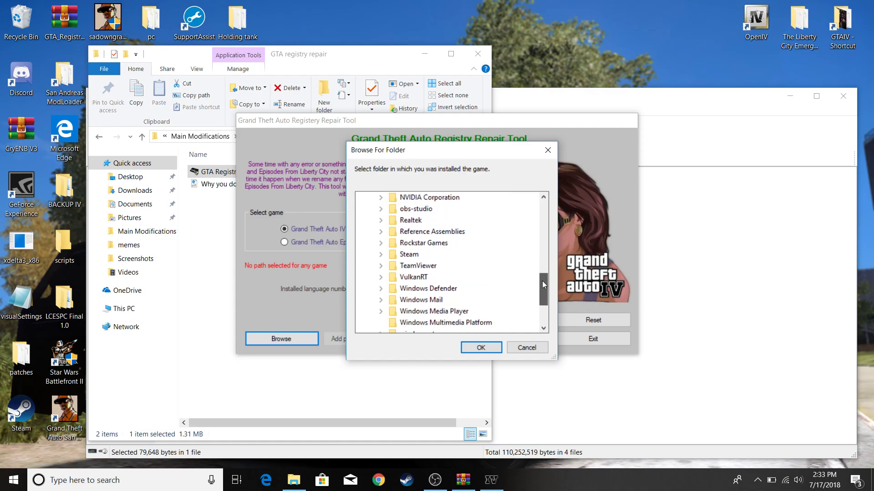
double_click(422, 255)
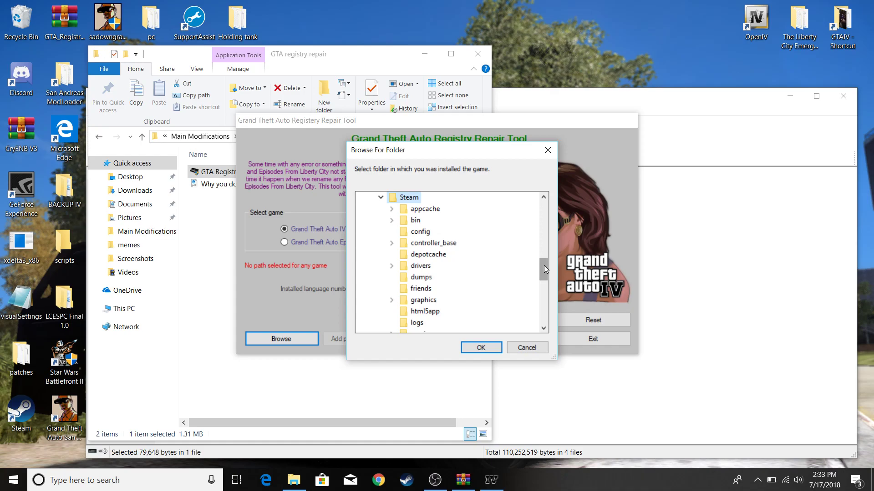
left_click_drag(544, 266, 537, 296)
double_click(432, 244)
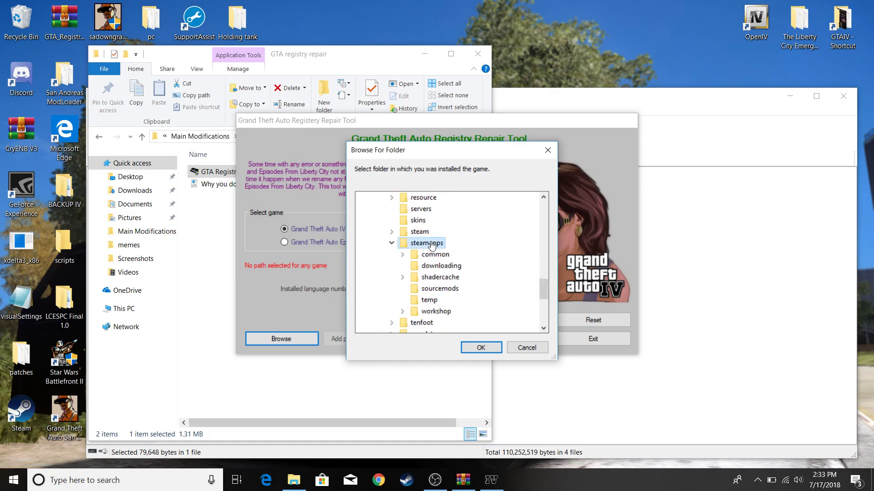
double_click(440, 253)
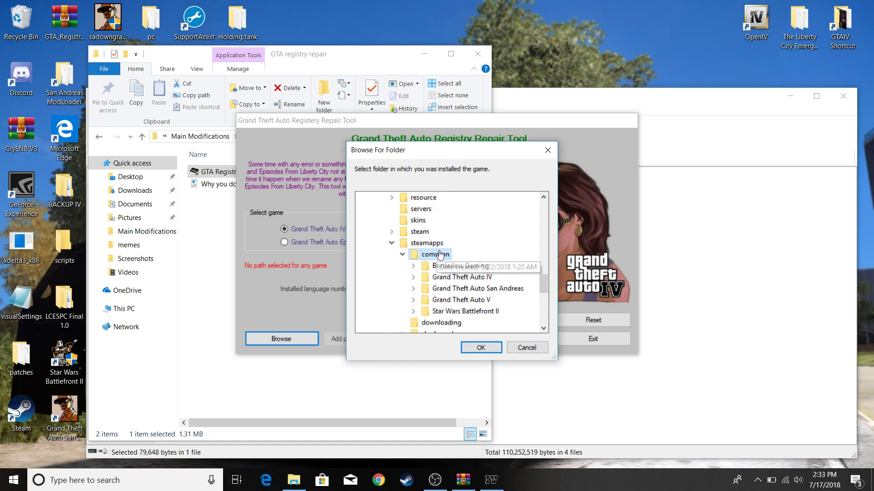
double_click(460, 278)
double_click(461, 289)
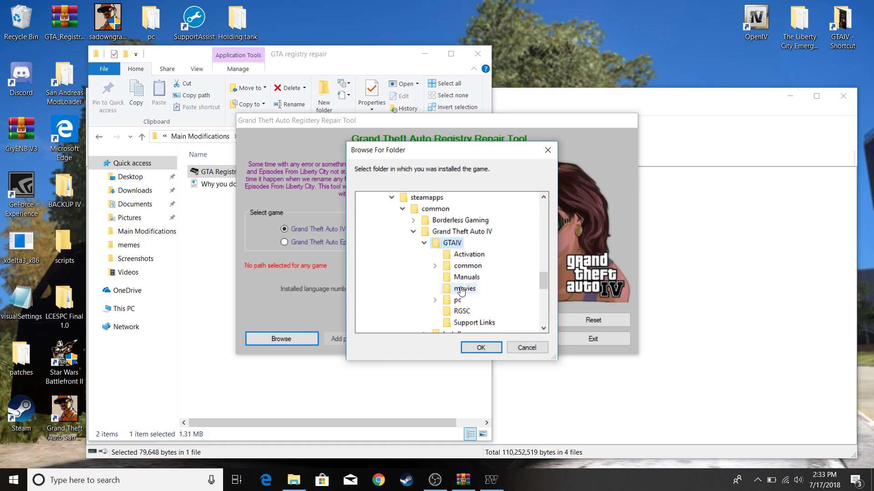
left_click(481, 347)
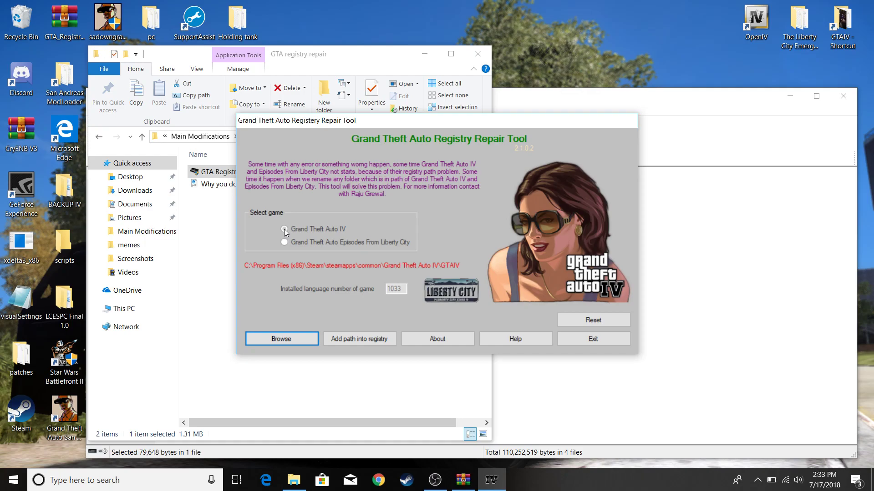
Add the Grand Theft Auto IV path to the registry, and close the repair tool and its folder.
left_click(371, 339)
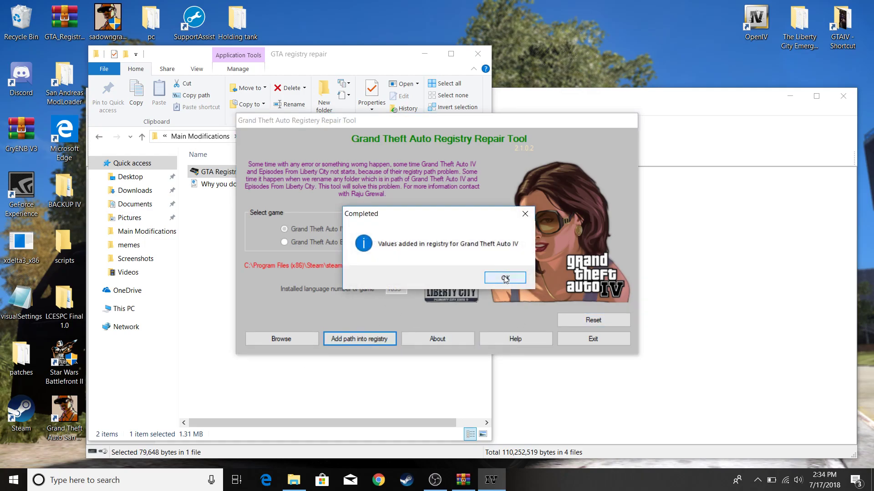
left_click(504, 279)
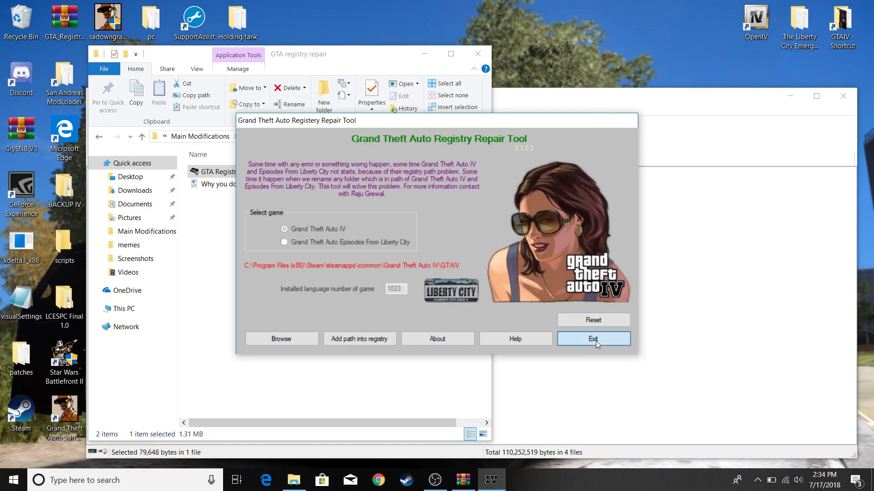
left_click(593, 339)
left_click(478, 54)
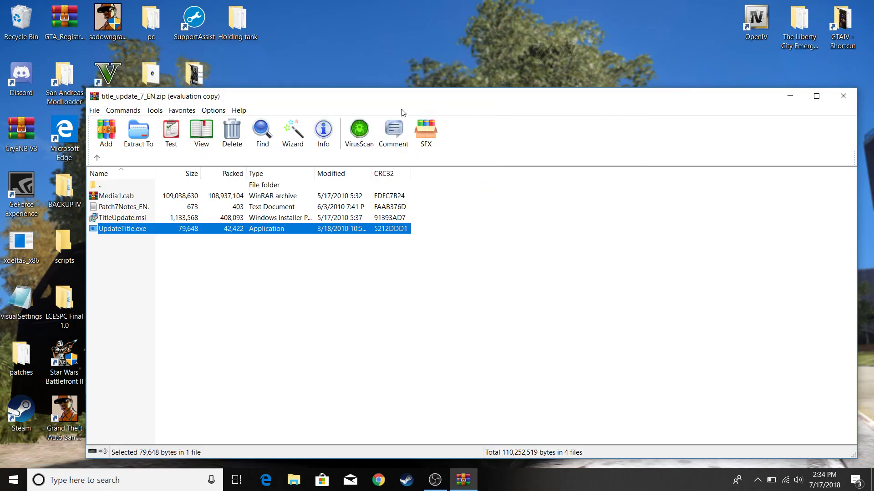
Try twice to install the title update by running UpdateTitle.exe from the archive, exiting the Grand Theft Auto IV setup wizard each time.
double_click(161, 232)
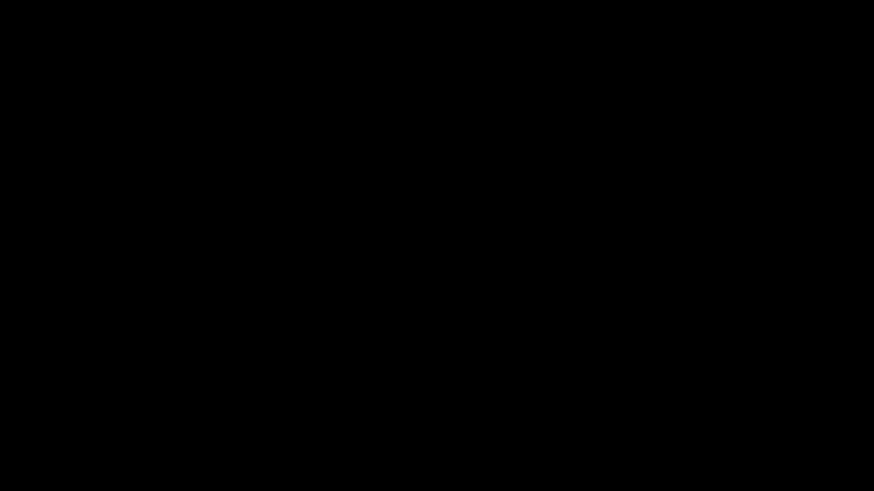
left_click(373, 306)
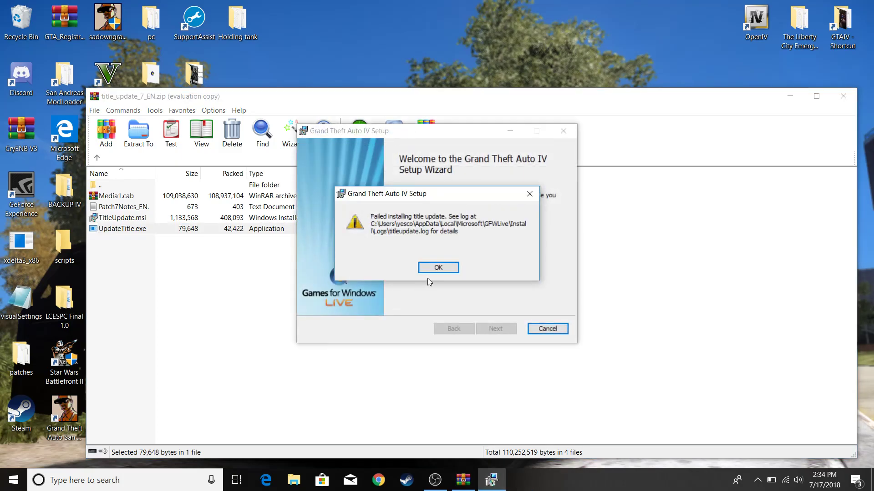
left_click(437, 268)
left_click(503, 328)
double_click(232, 228)
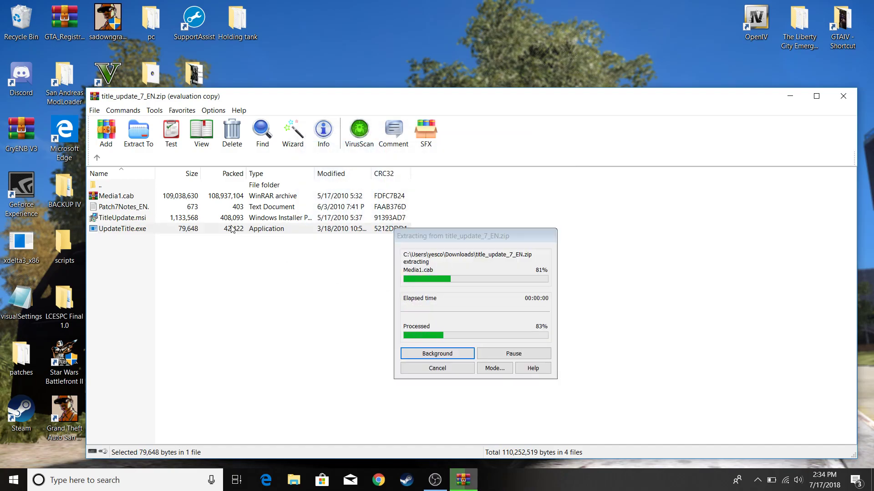
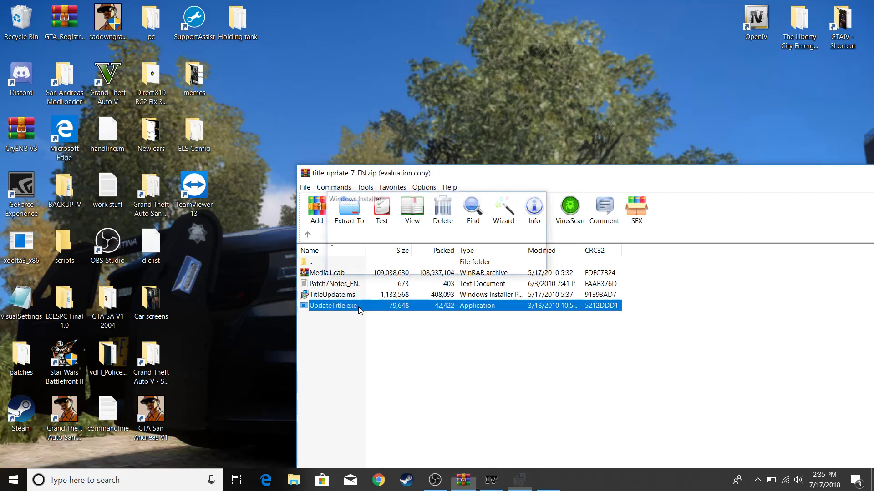
left_click(429, 270)
left_click(504, 329)
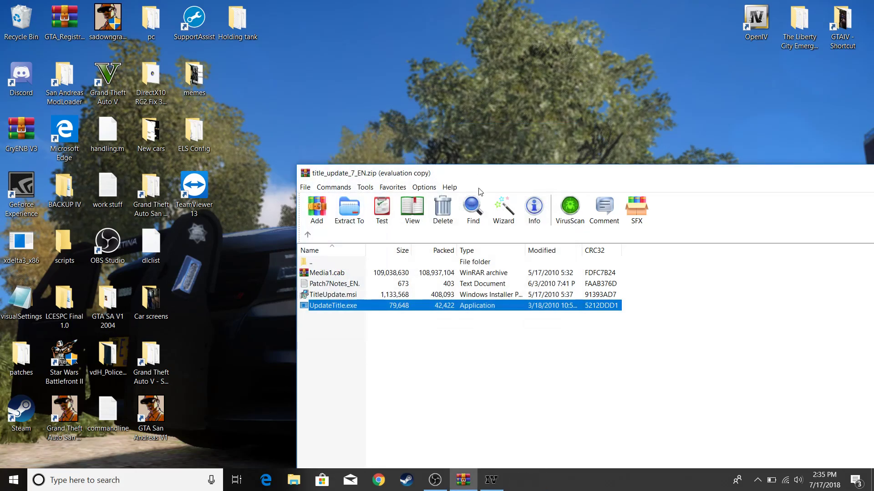
Arrange the archive window beside the registry repair tool, and select Grand Theft Auto IV as the game to repair.
left_click_drag(468, 172, 1, 98)
left_click(525, 104)
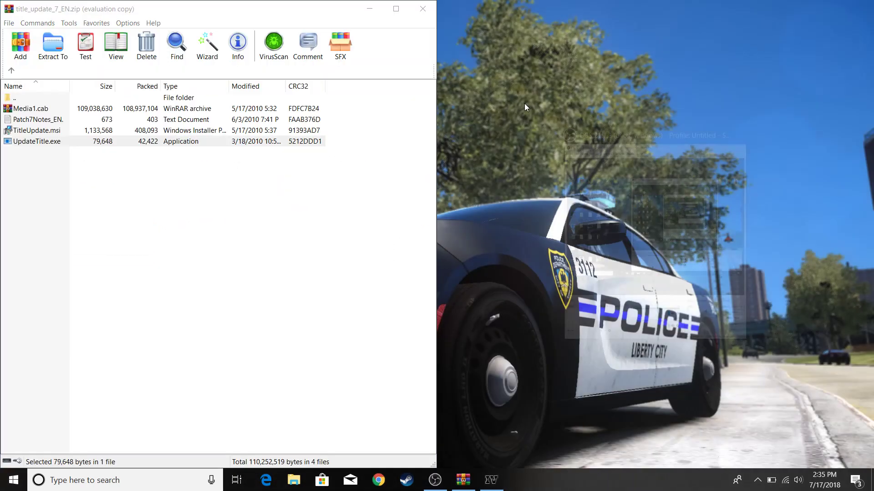
left_click_drag(669, 203, 629, 198)
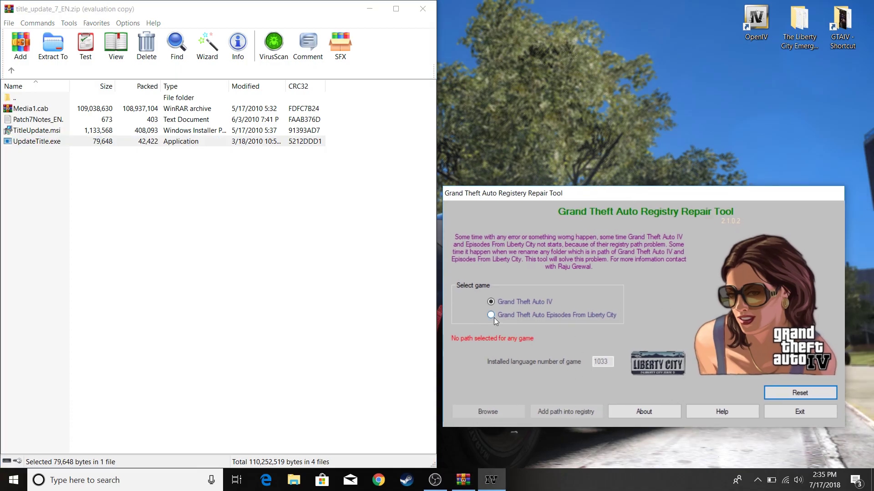
left_click(492, 303)
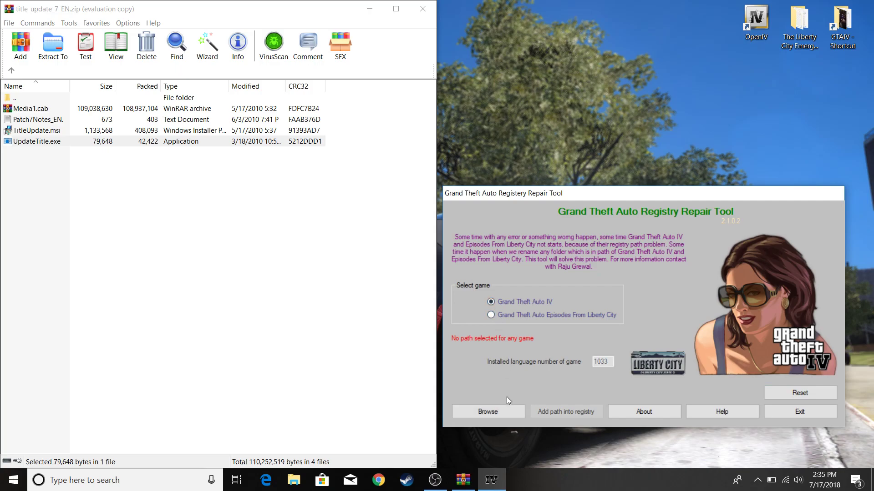
Browse to C:\Program Files (x86)\Steam\steamapps\common\Grand Theft Auto IV in the registry repair tool, cancel the folder choice, and exit the tool.
left_click(491, 411)
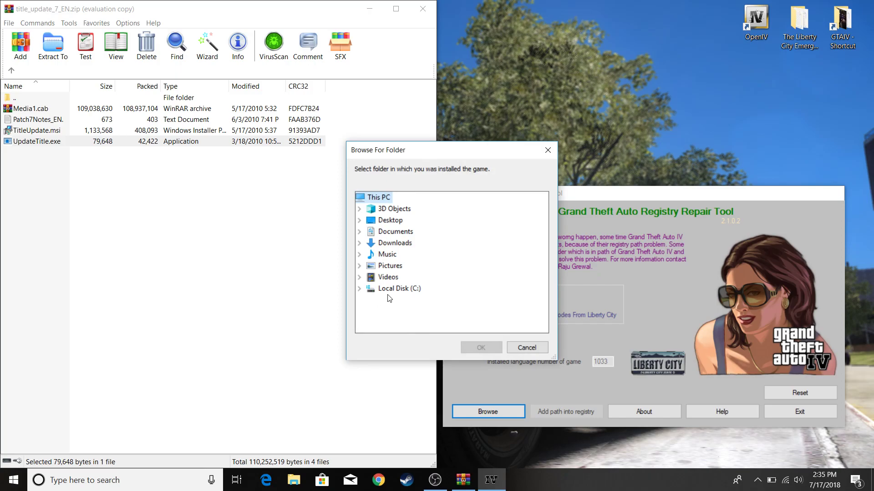
double_click(394, 290)
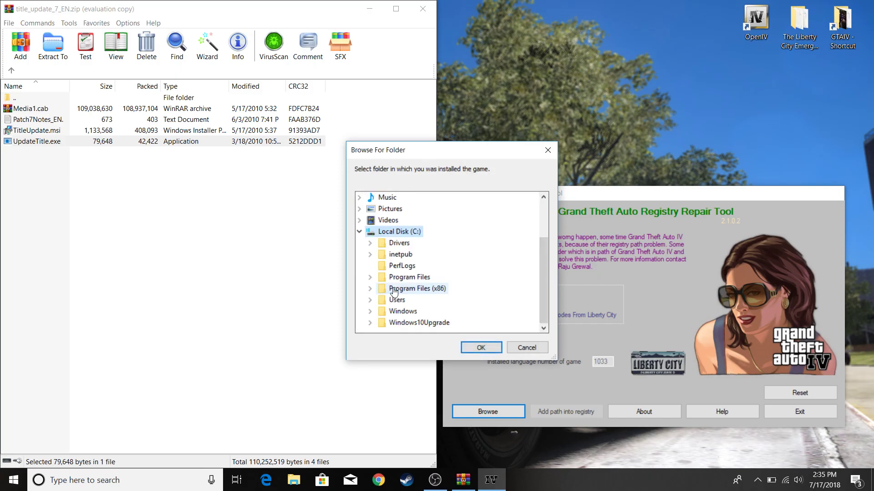
double_click(394, 290)
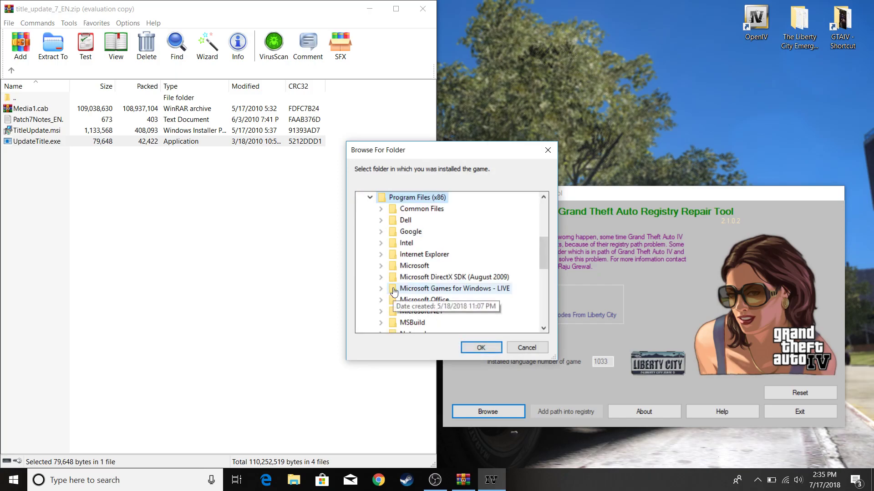
left_click_drag(541, 247, 540, 286)
double_click(404, 267)
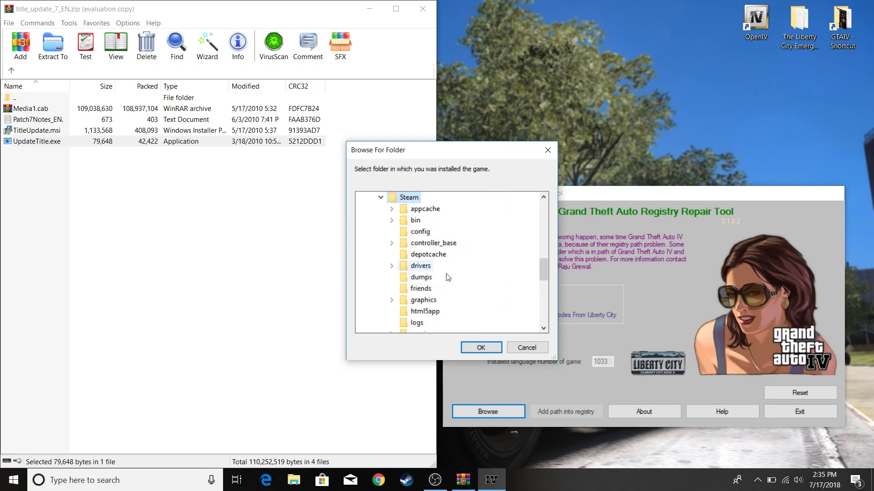
scroll(540, 275, "down", 1)
left_click(541, 297)
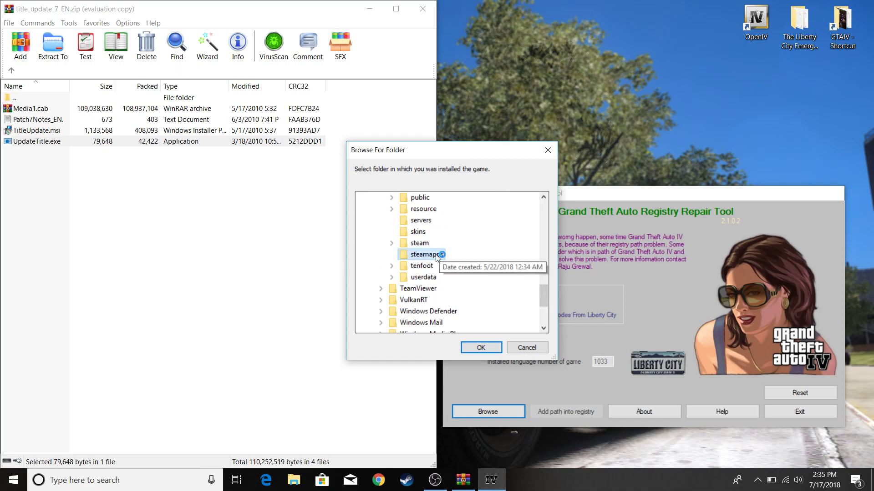
double_click(427, 255)
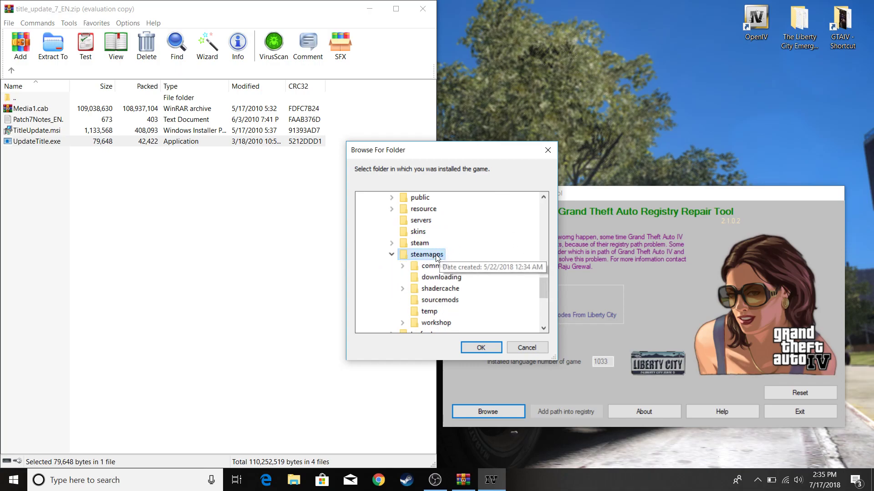
double_click(440, 267)
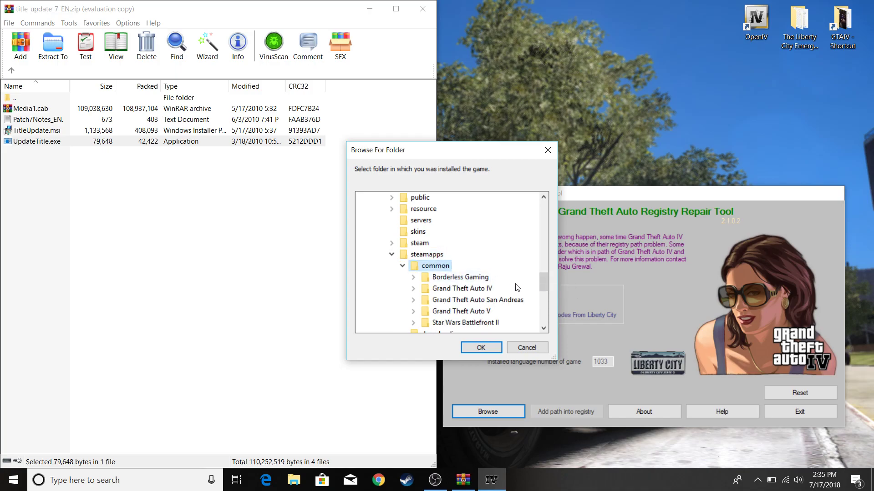
scroll(545, 285, "down", 1)
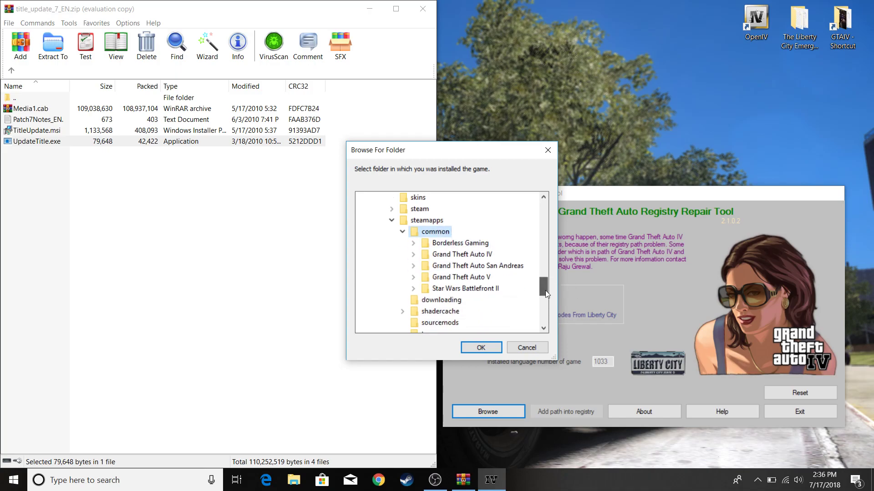
double_click(471, 257)
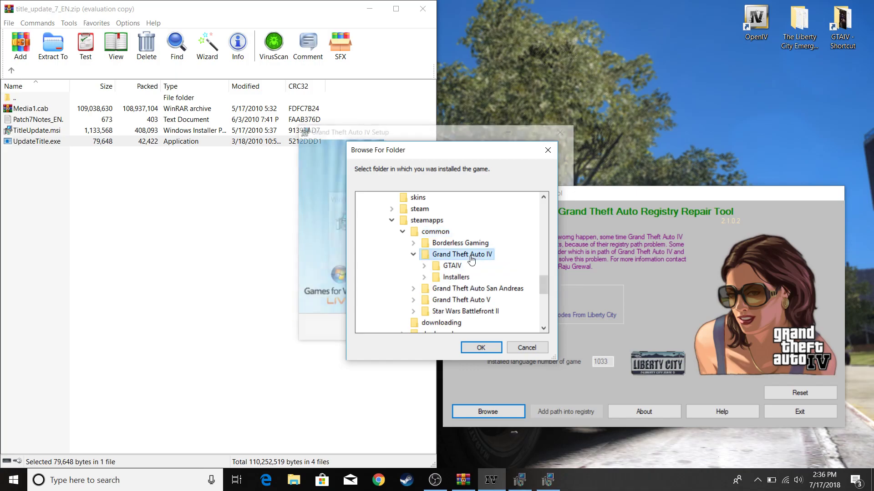
left_click(546, 152)
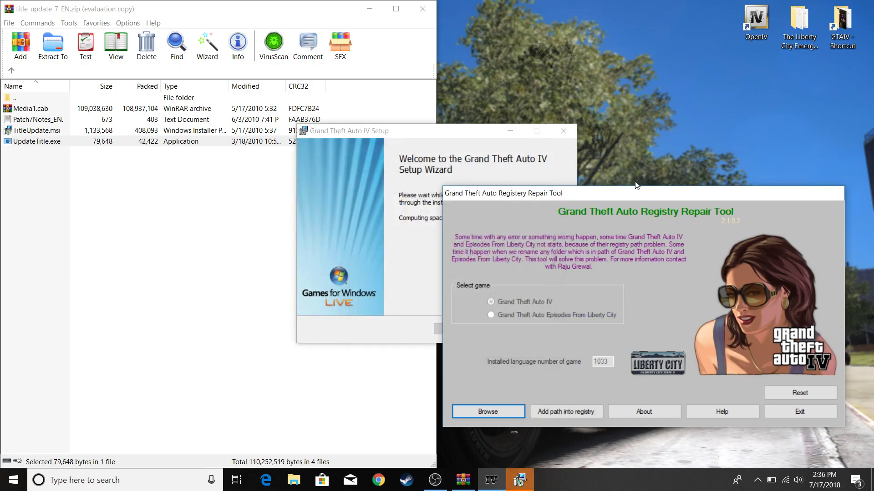
left_click(790, 416)
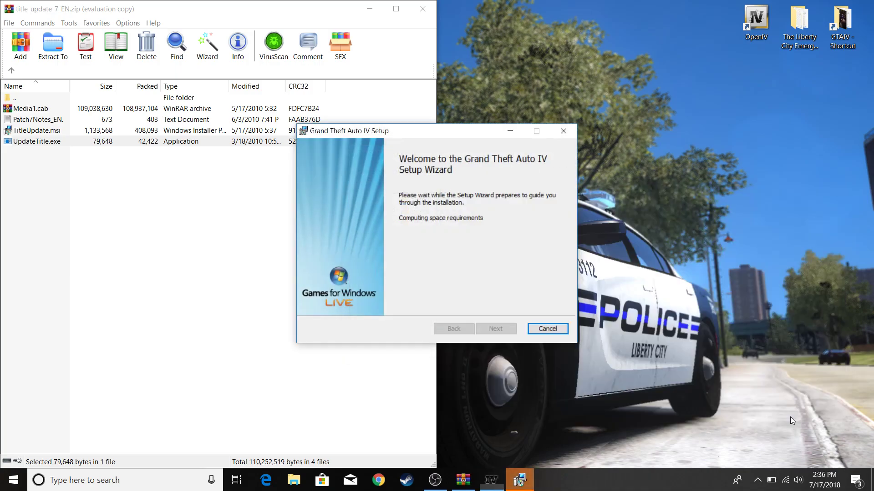
Close the title_update_7_EN.zip archive, and move the running Grand Theft Auto IV setup window aside while the update installs.
left_click(422, 9)
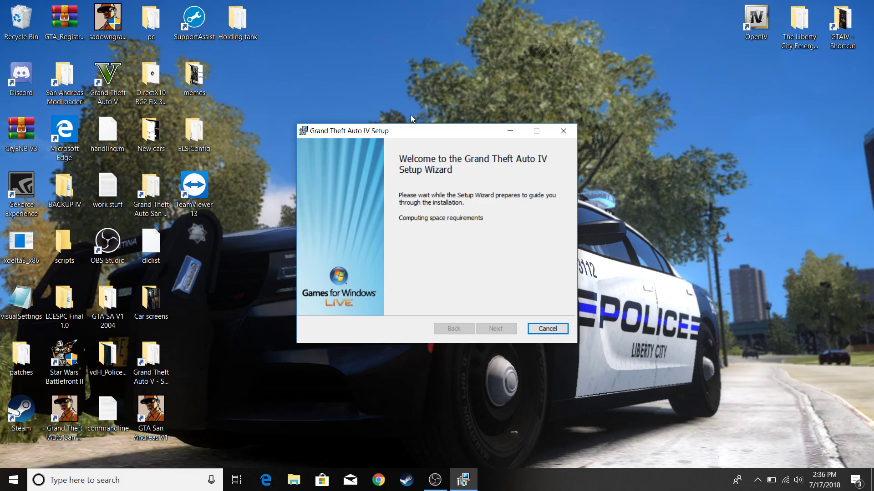
left_click_drag(437, 131, 475, 140)
left_click(434, 100)
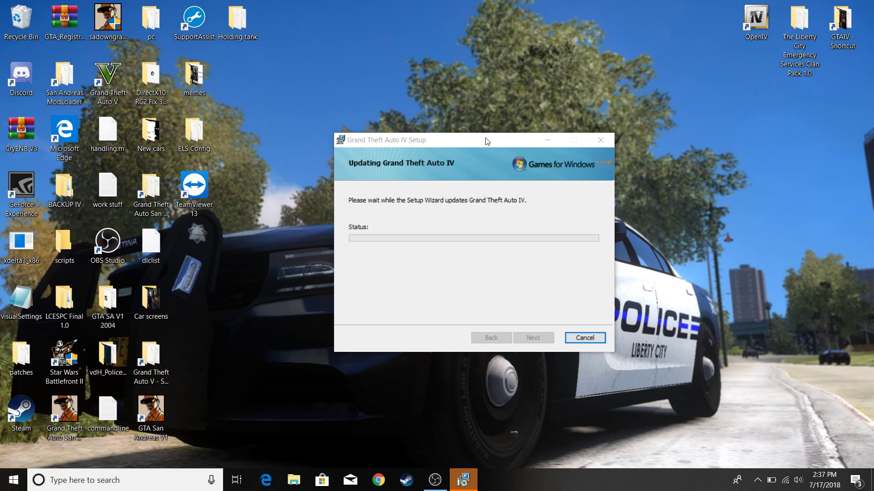
left_click_drag(487, 141, 607, 175)
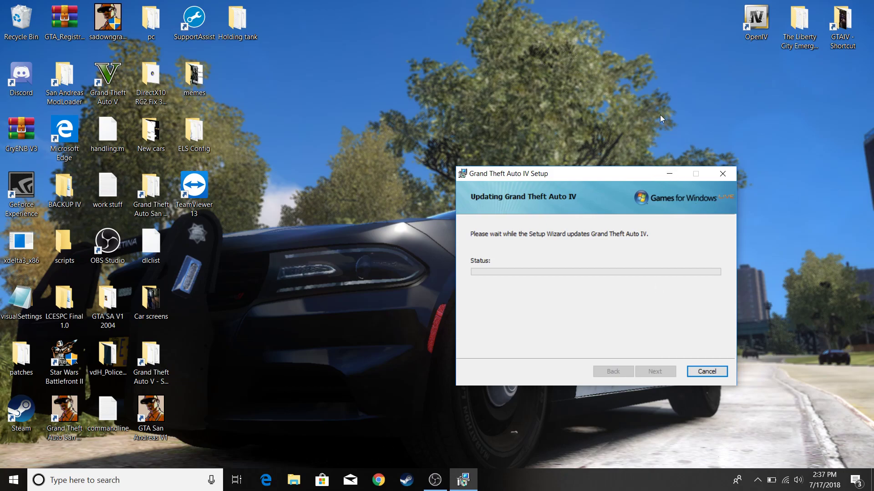
Open The Liberty City Emergency Services Clan Pack 1.0 folder on the desktop to view its contents, and minimize it.
left_click(804, 27)
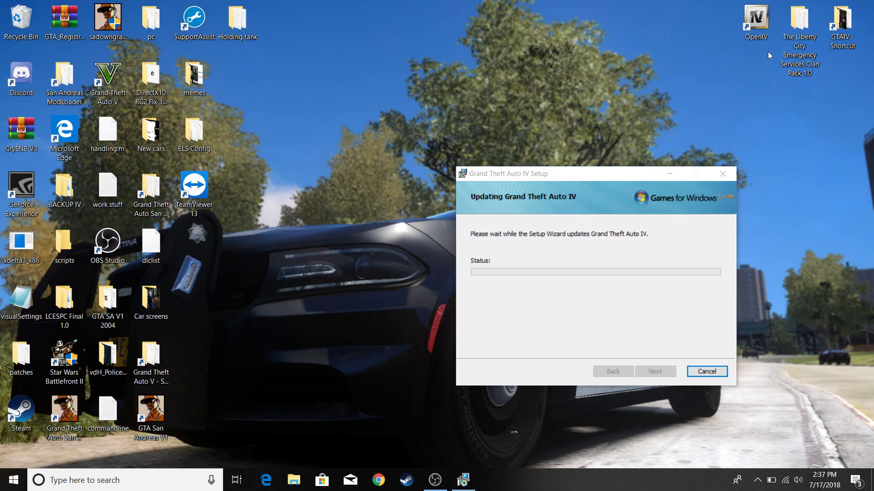
double_click(804, 46)
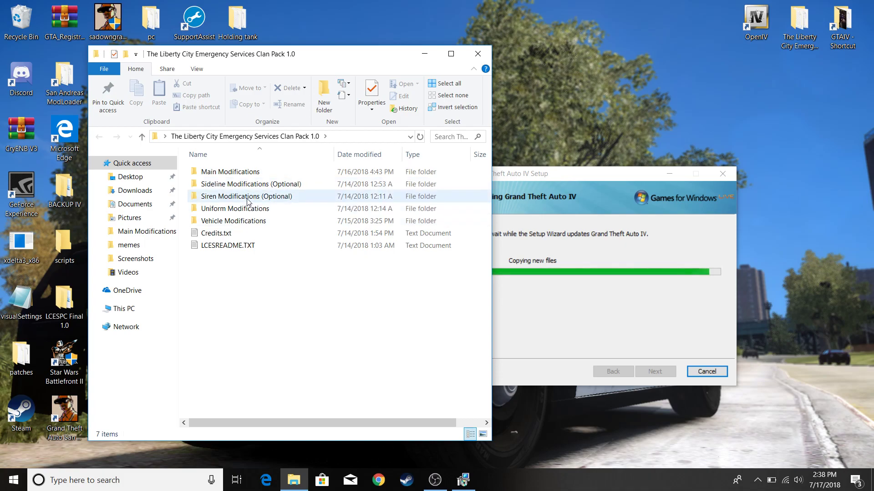
left_click(423, 60)
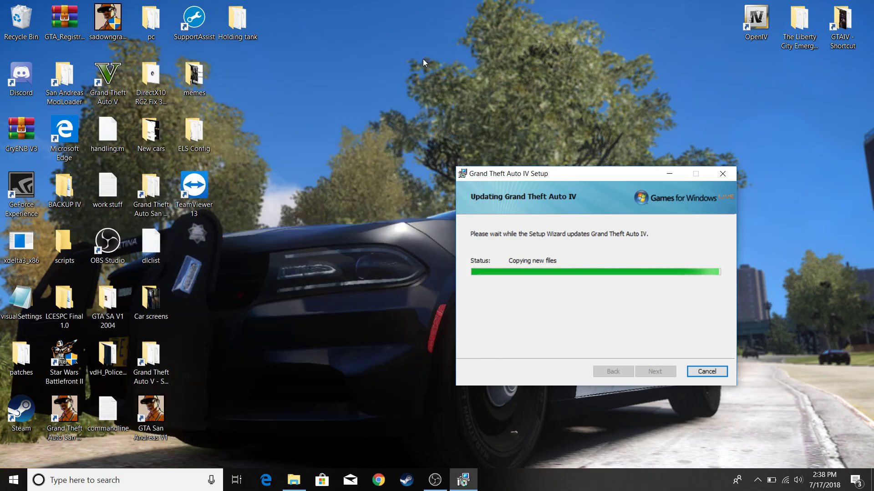
left_click(436, 480)
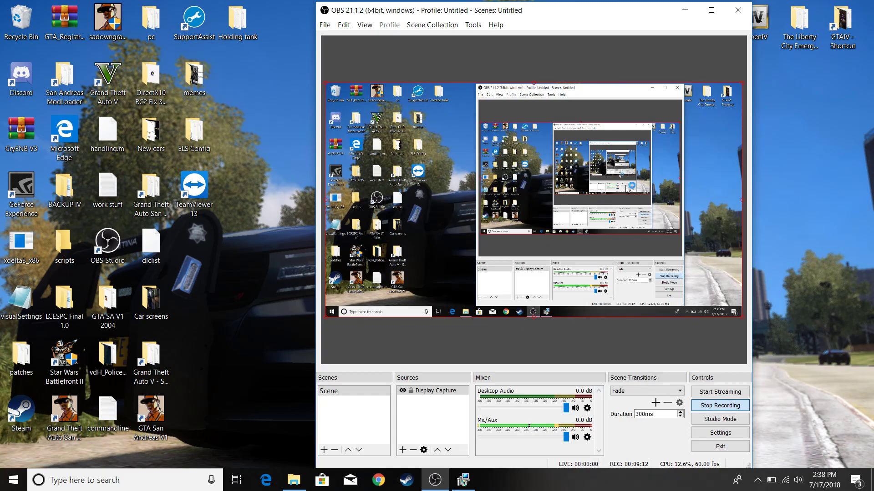
left_click(685, 11)
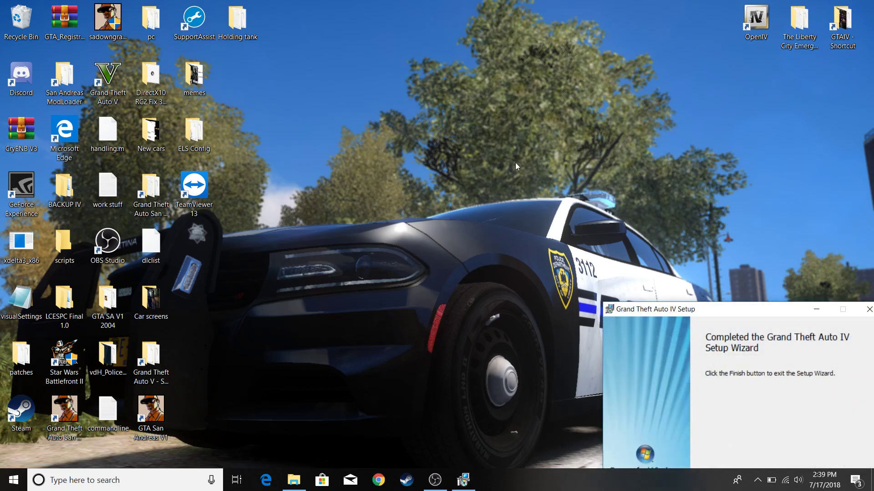
Bring the Grand Theft Auto IV setup window fully into view and finish the setup wizard.
left_click_drag(765, 306, 570, 198)
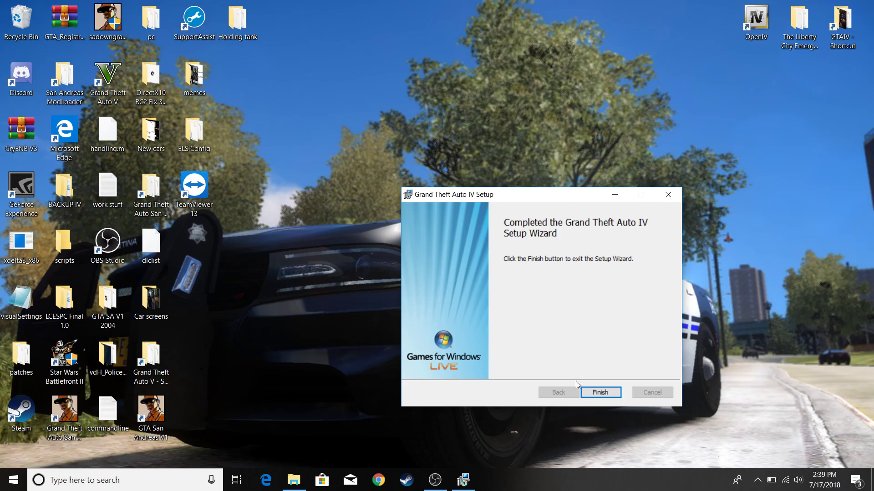
left_click(597, 392)
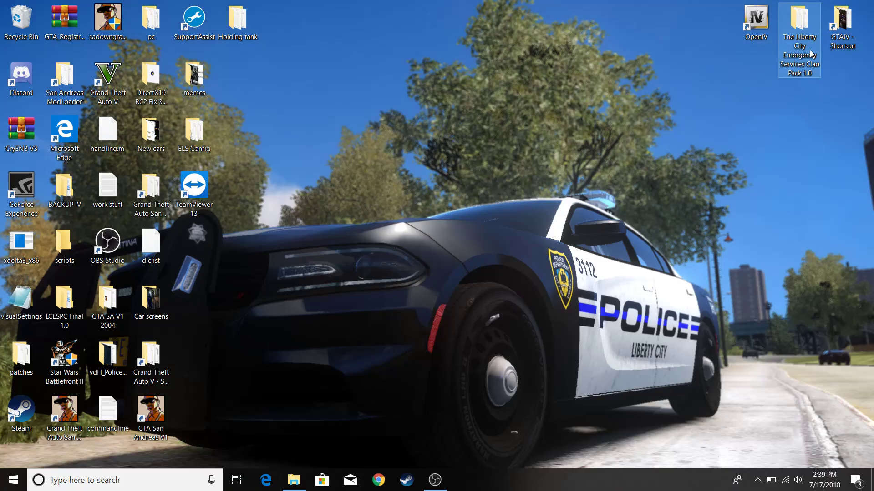
Open the game's GTAIV folder through its desktop shortcut to view its contents, and close the folder.
left_click(846, 40)
double_click(846, 40)
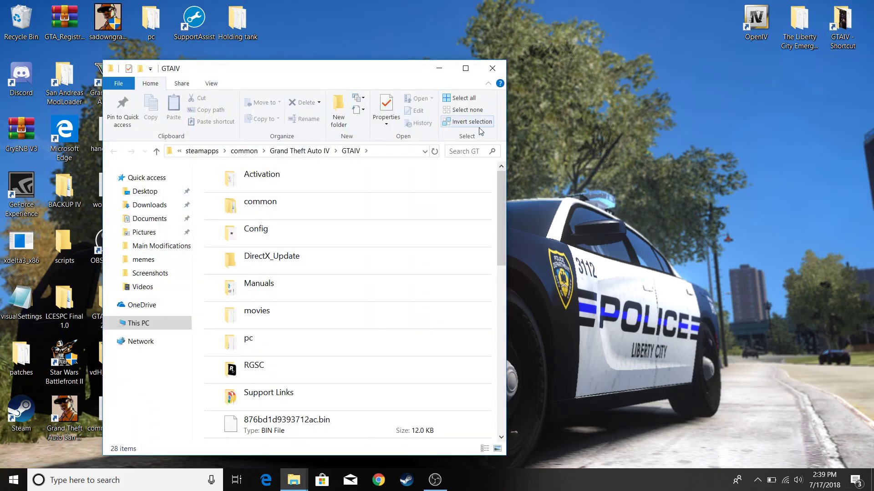
left_click_drag(495, 196, 509, 100)
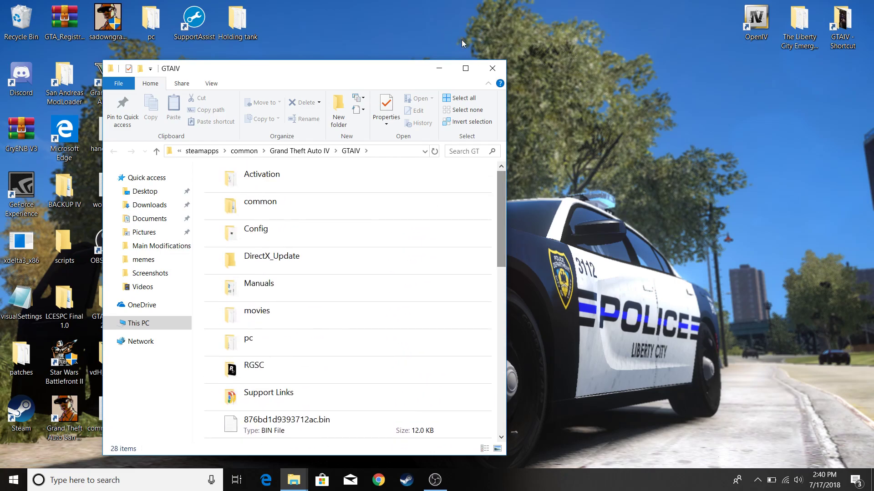
left_click(492, 68)
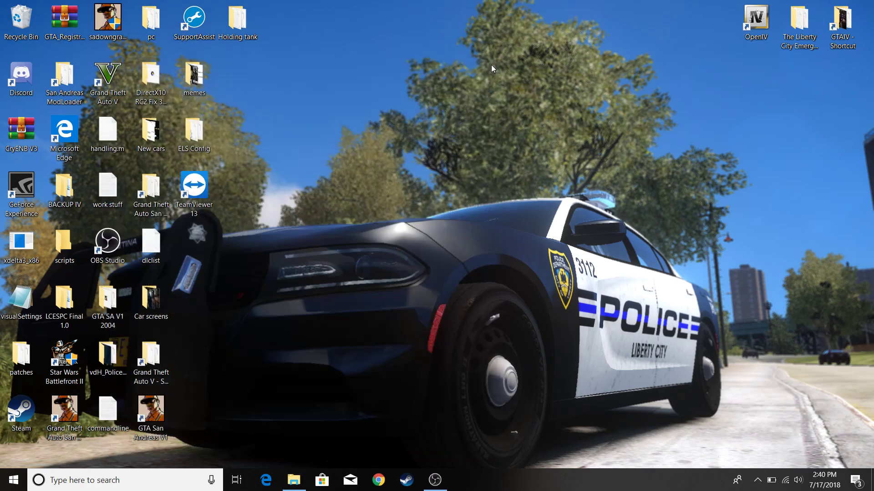
Search the computer for "lcpd" and start the LCPD First Response 1.1 installer in English.
left_click(96, 483)
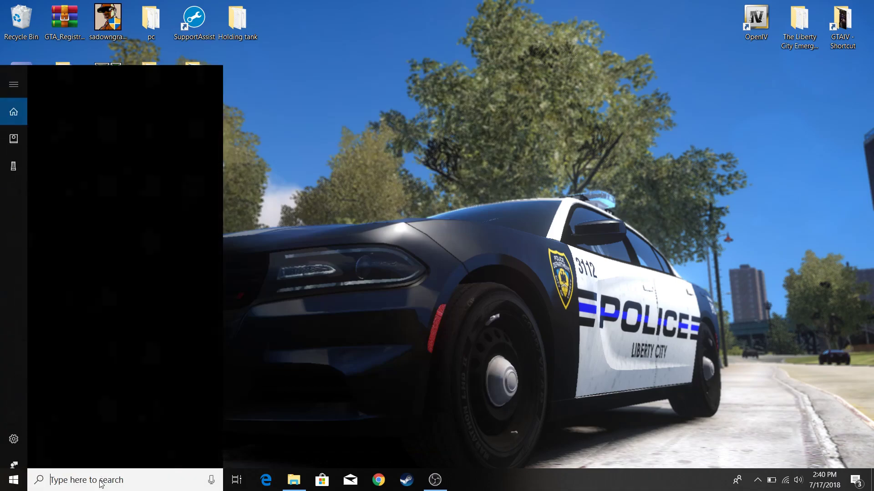
type("lcpdfr")
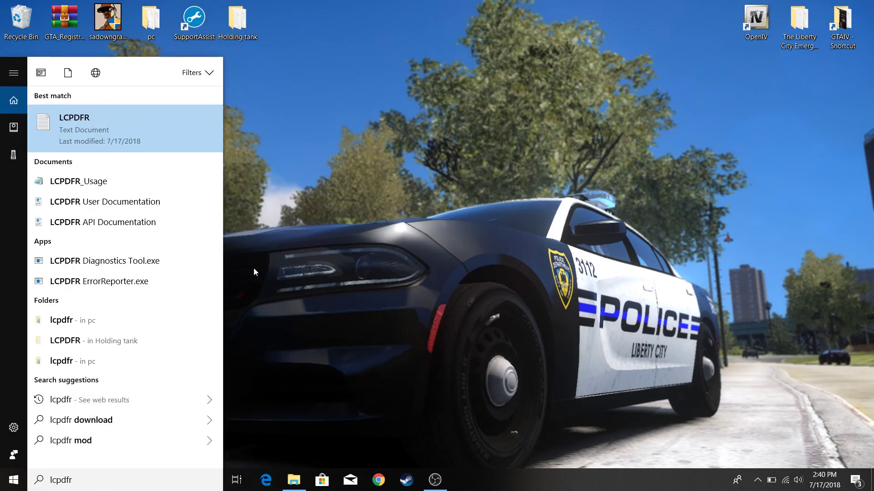
key("BackSpace")
key("BackSpace")
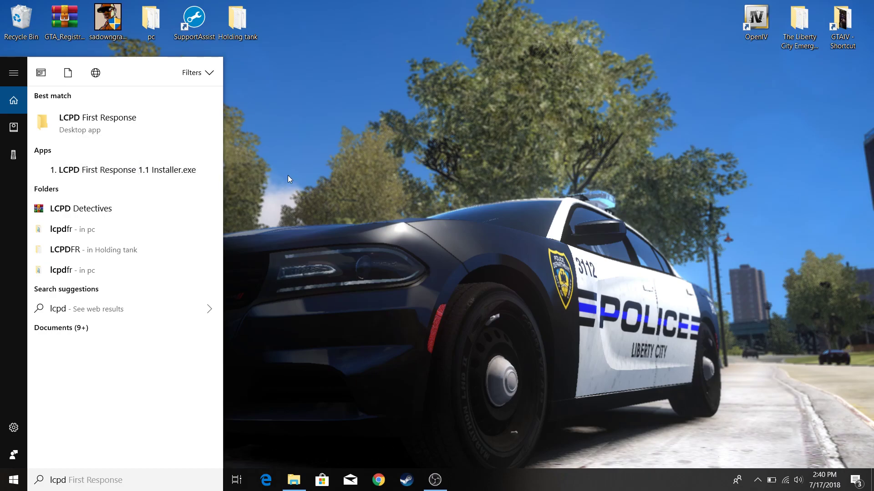
left_click(147, 171)
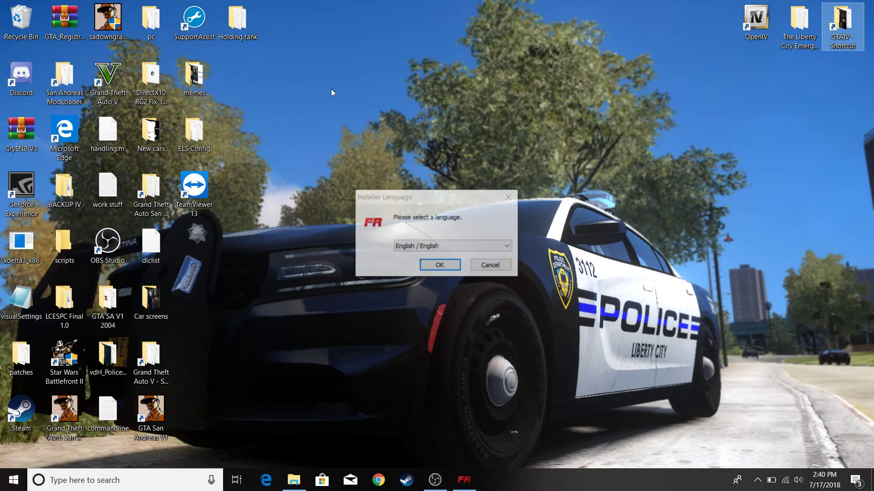
left_click(437, 264)
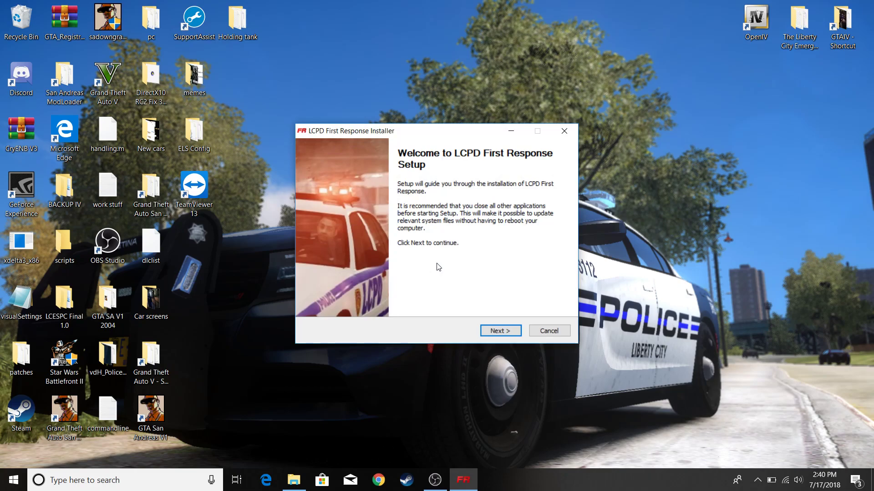
Accept the LCPD First Response license and choose the components with the DSOUND ASI Loader included and the XLIVELESS ASI Loader excluded.
left_click(506, 330)
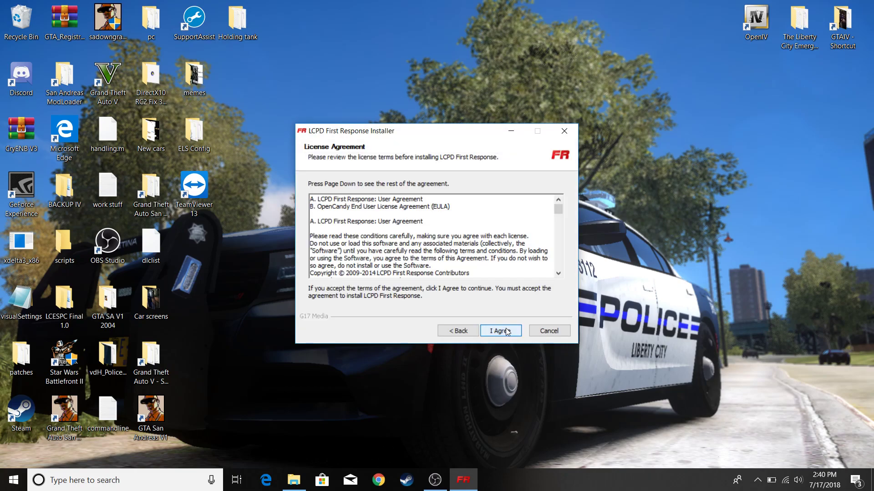
left_click(506, 330)
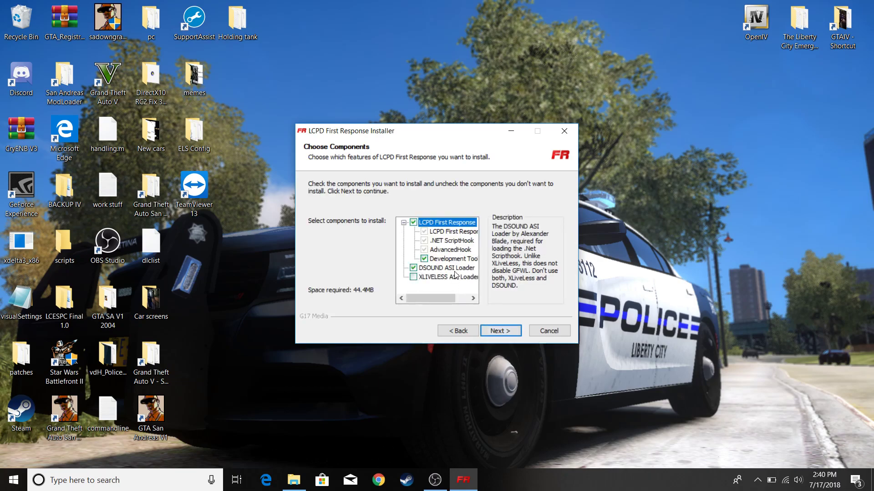
mouse_move(429, 271)
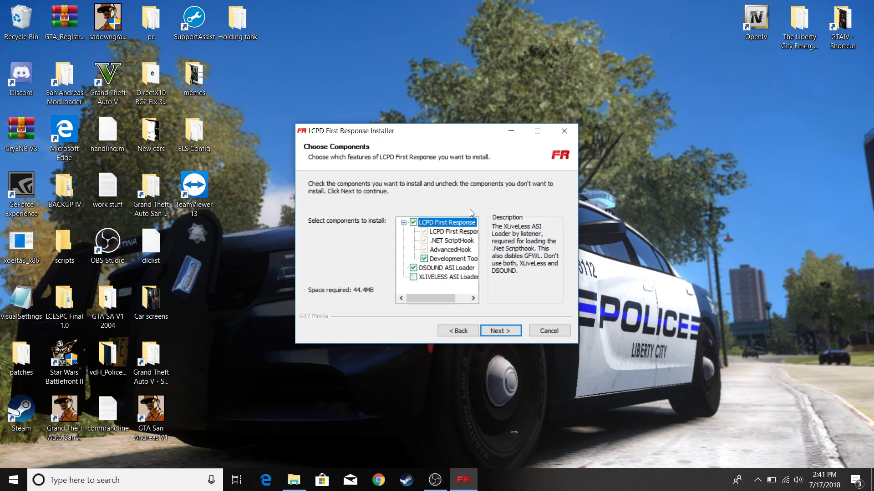
left_click_drag(463, 132, 453, 74)
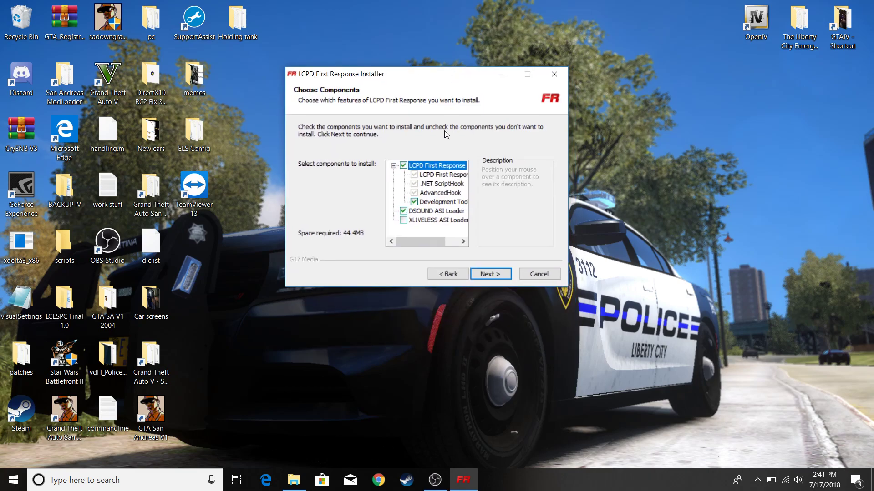
left_click(403, 220)
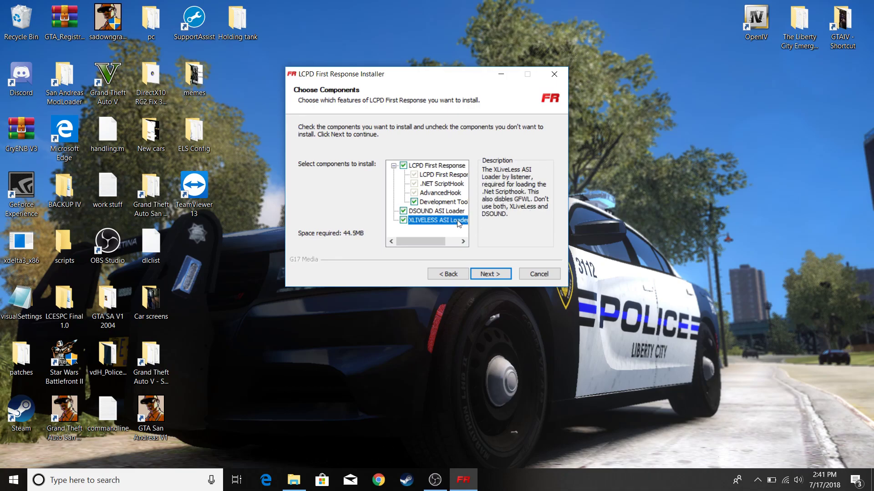
left_click(404, 220)
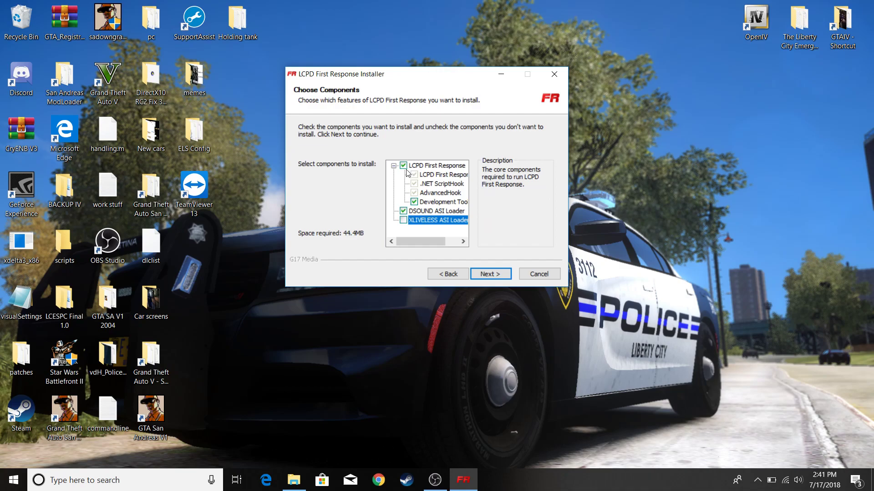
left_click(489, 273)
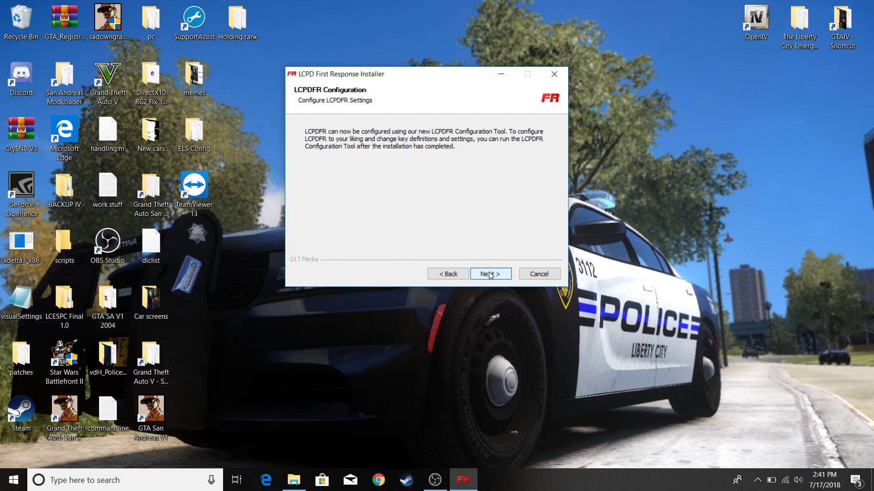
Install LCPD First Response into the Grand Theft Auto IV\GTAIV folder and finish setup with its configurator set to launch.
left_click(490, 274)
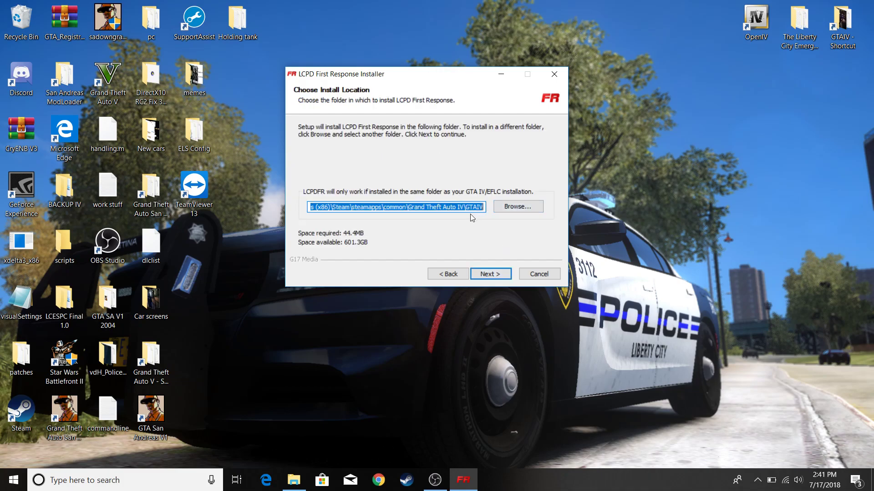
left_click(481, 272)
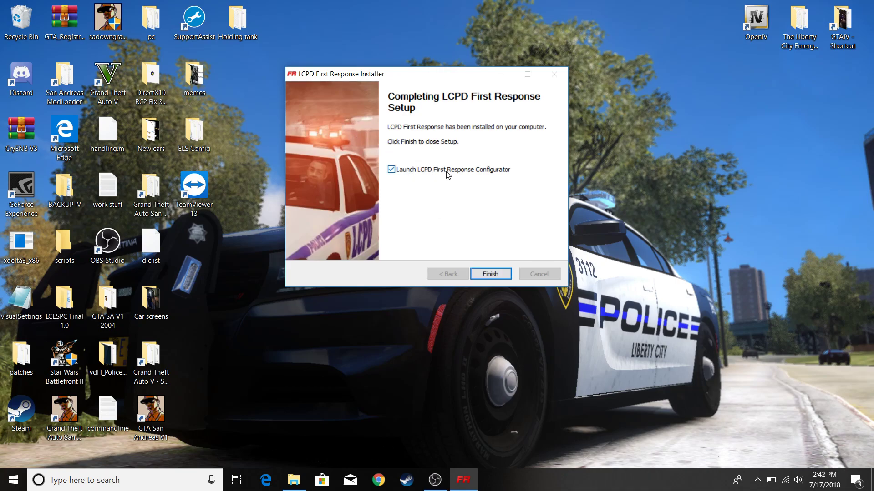
left_click(484, 278)
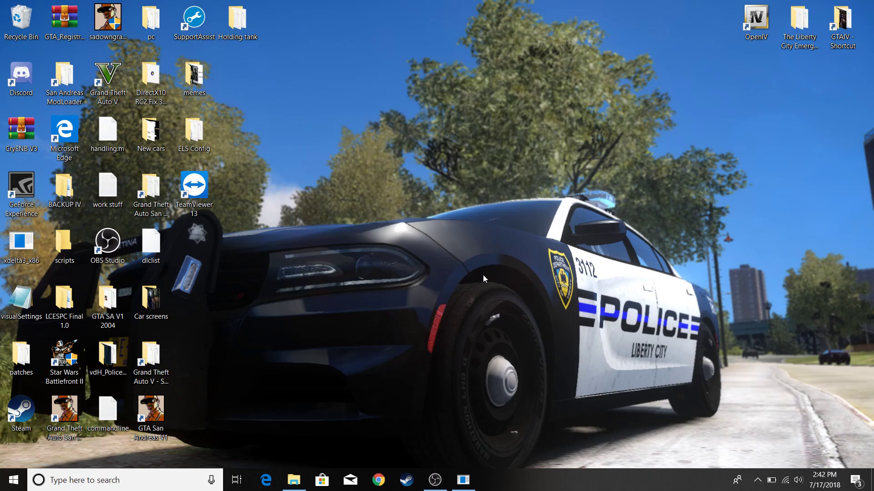
Bring up the LCPDFR configurator and disable callouts and the holstered taser rendering on the player.
left_click(463, 478)
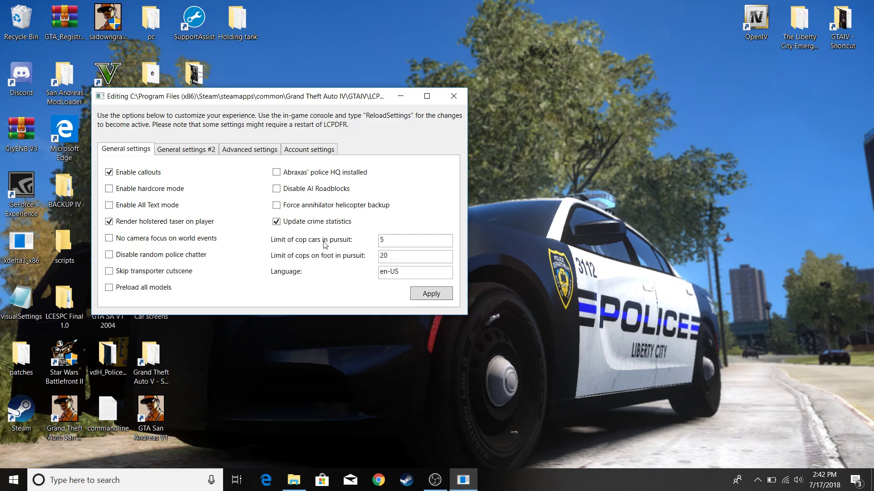
left_click_drag(339, 106, 432, 109)
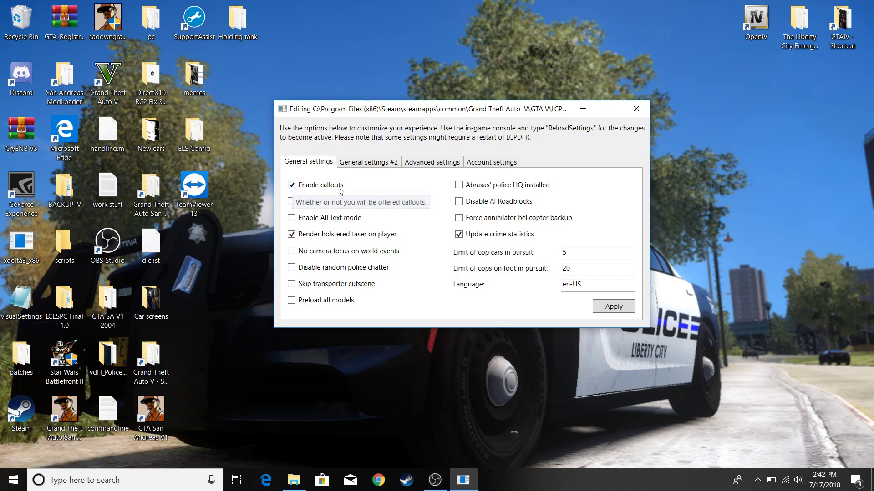
left_click(291, 186)
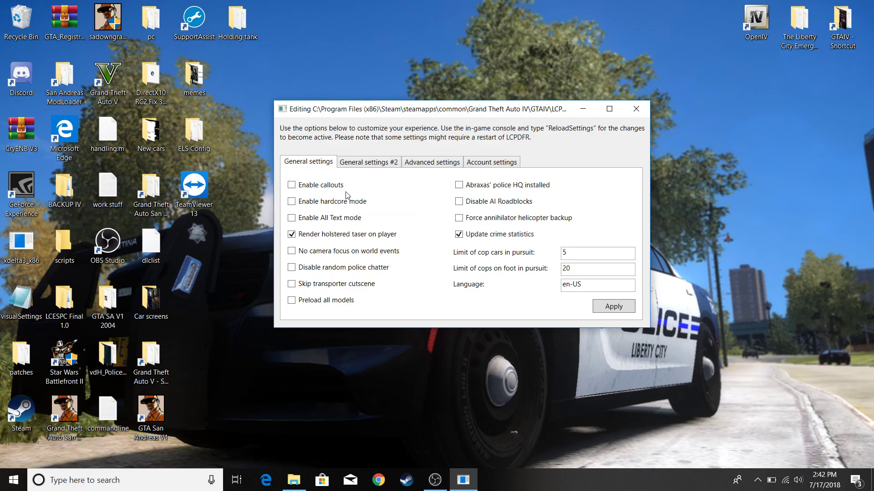
left_click_drag(459, 114, 491, 82)
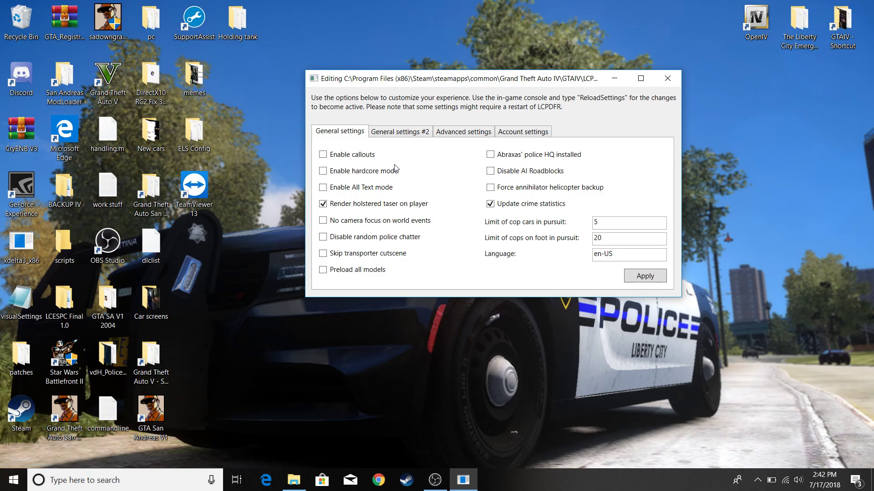
left_click(323, 204)
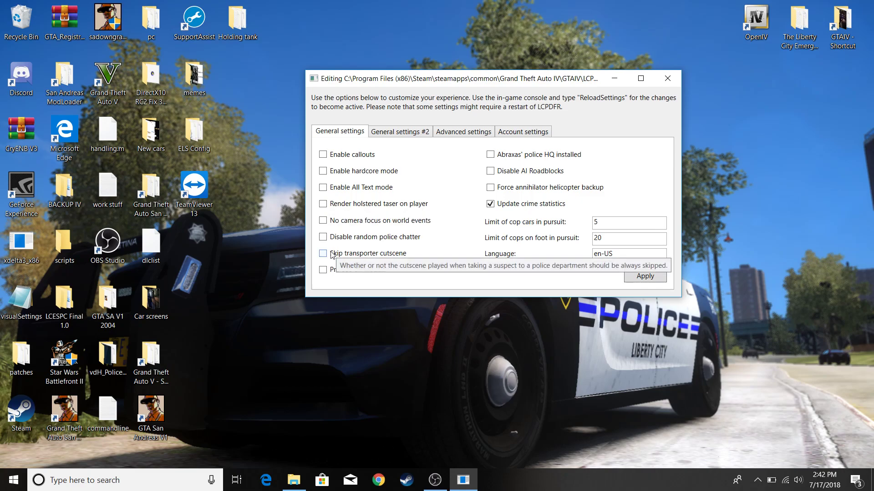
Enable the general options No camera focus on world events, Skip transporter cutscene and Disable AI Roadblocks.
left_click(323, 222)
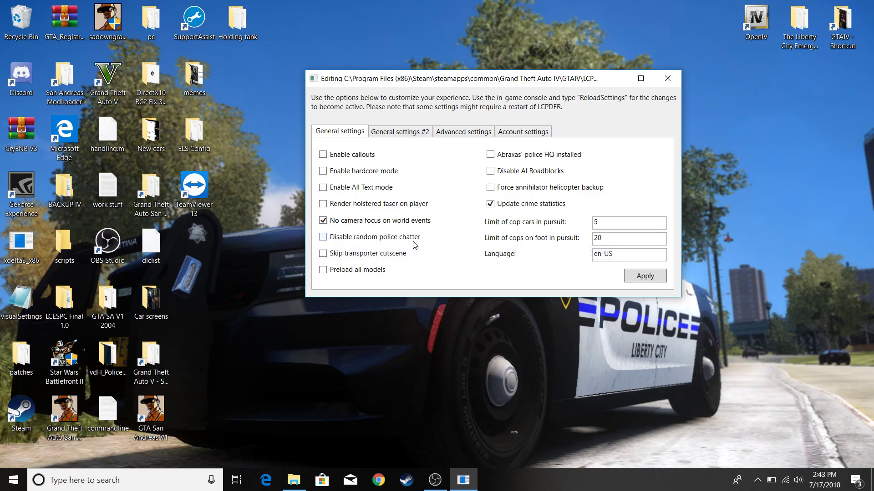
left_click(323, 255)
left_click(490, 172)
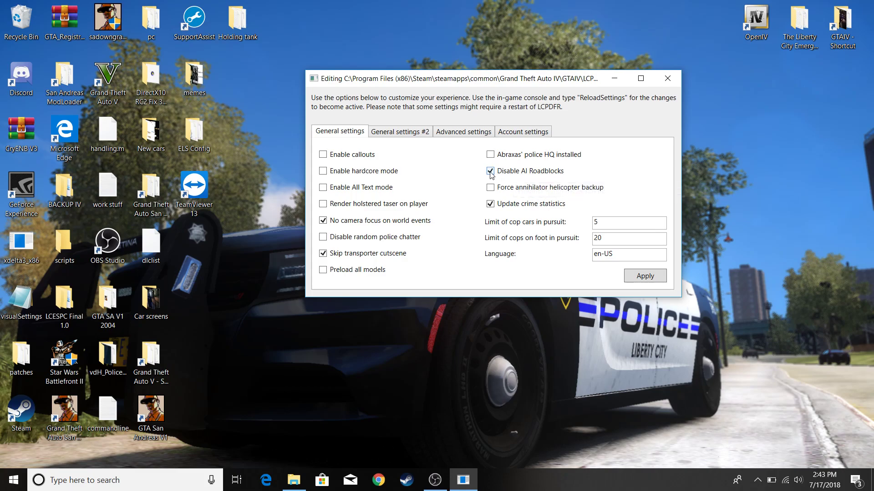
Set the limit of cop cars in pursuit to 0 and save the general settings.
left_click(609, 221)
key("BackSpace")
type("0")
left_click(644, 279)
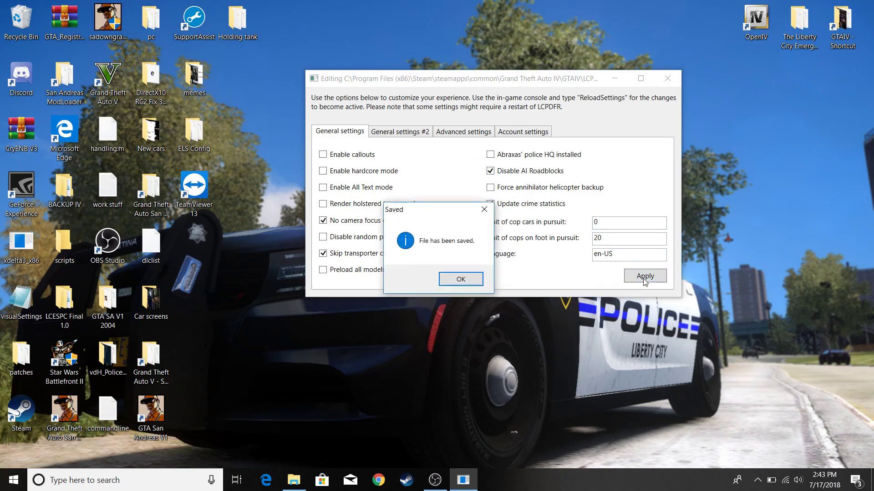
left_click(460, 282)
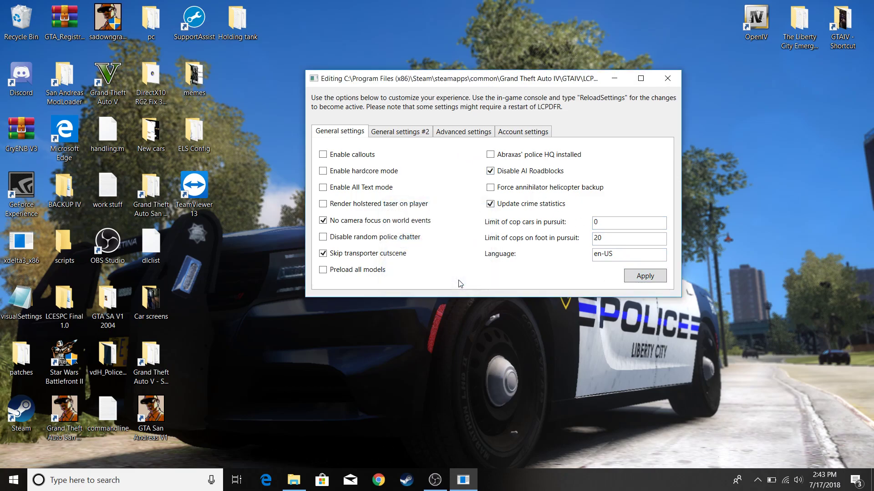
In General settings #2, turn off autosave and static boat spawn positions, and enable Disable boat callouts and Don't use random IV on foot pursuits.
left_click(382, 134)
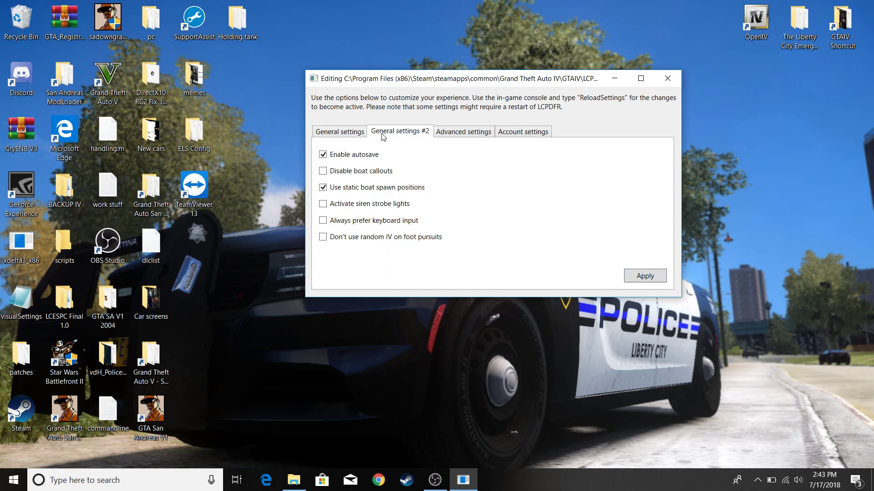
left_click(323, 156)
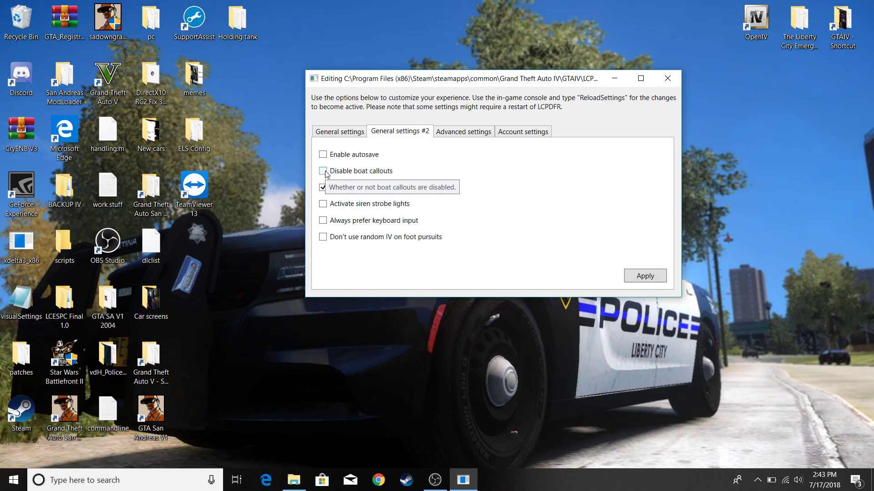
left_click(324, 172)
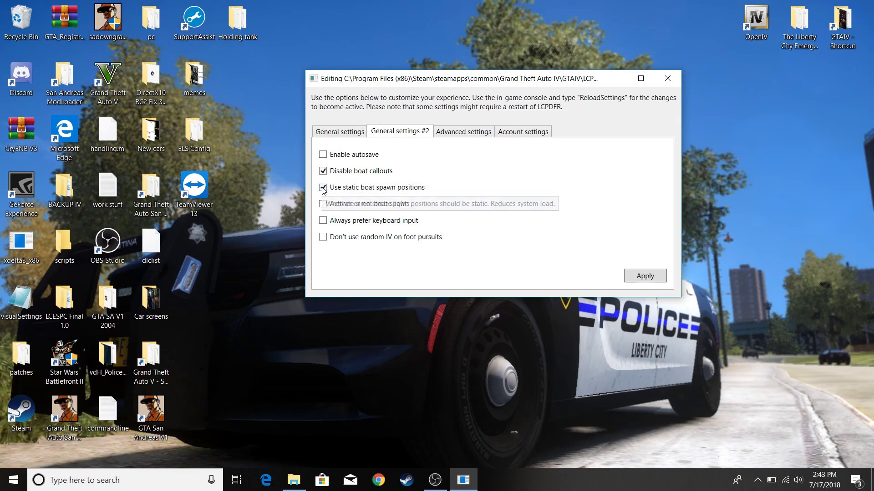
left_click(323, 188)
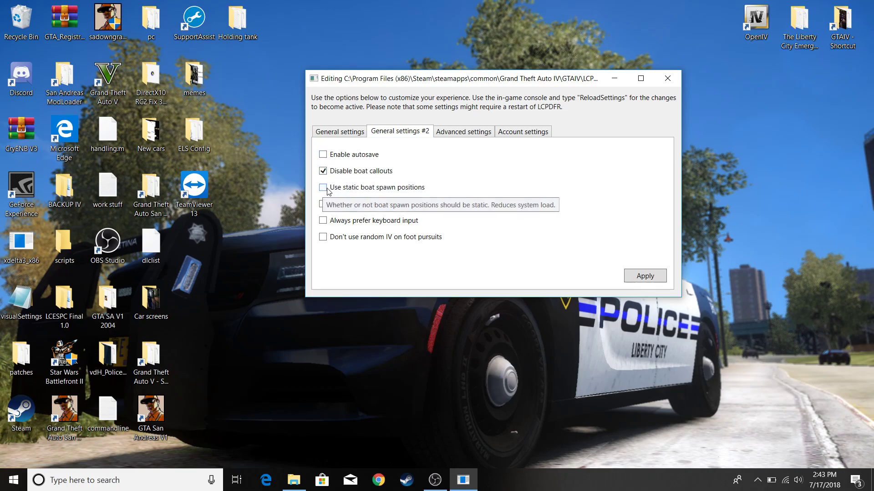
left_click(323, 236)
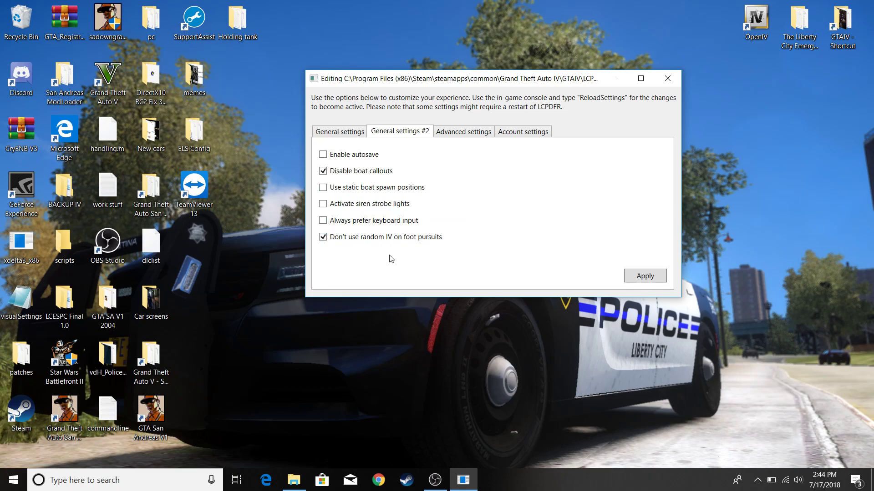
Set the maximum number of ambient scenarios to 0 in the advanced settings, save the configuration and close the configurator.
left_click(479, 133)
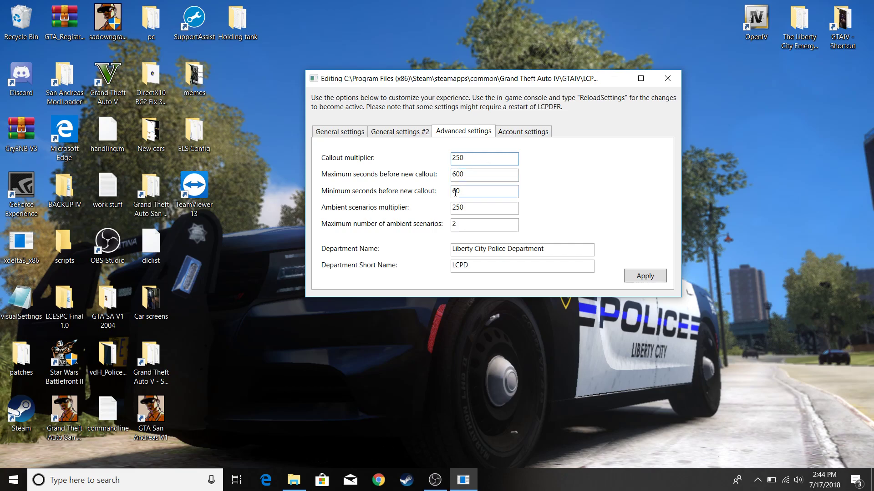
left_click(457, 224)
key("BackSpace")
type("0")
left_click(651, 274)
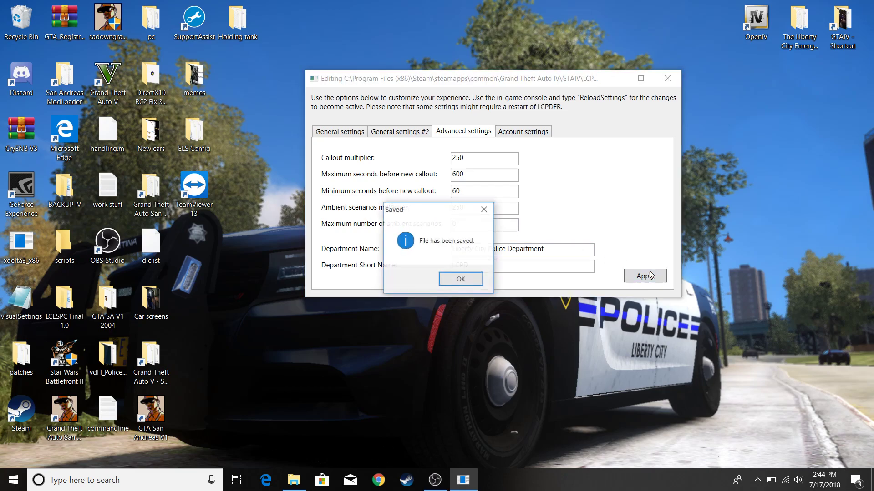
left_click(444, 285)
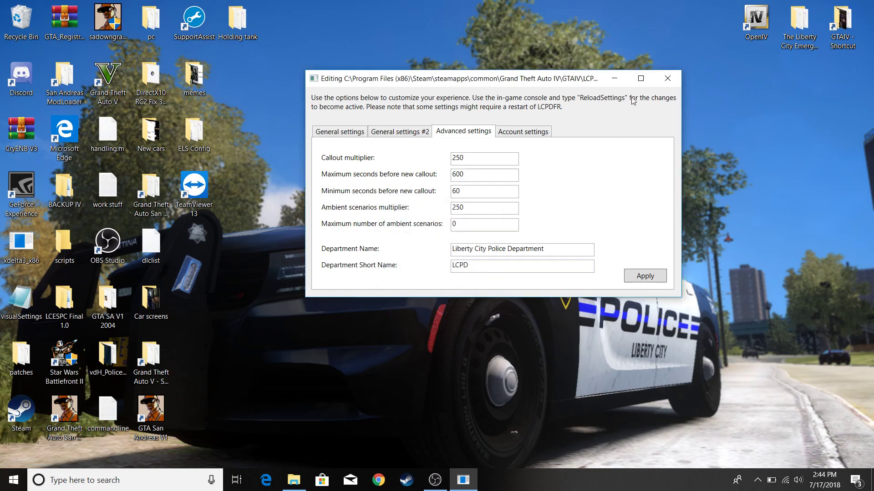
left_click(657, 81)
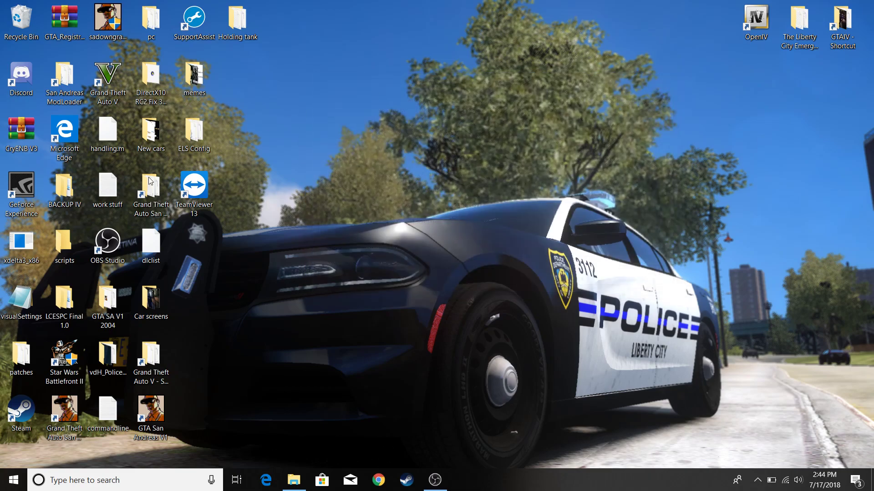
double_click(844, 39)
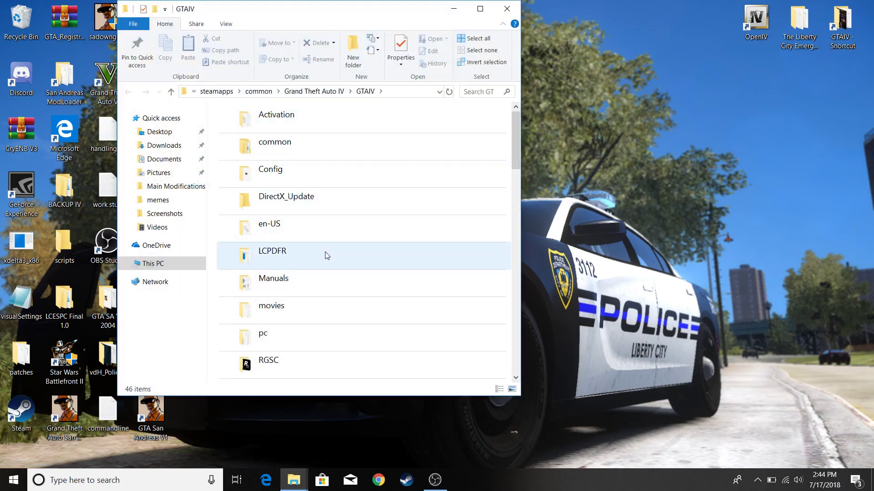
left_click_drag(517, 146, 512, 236)
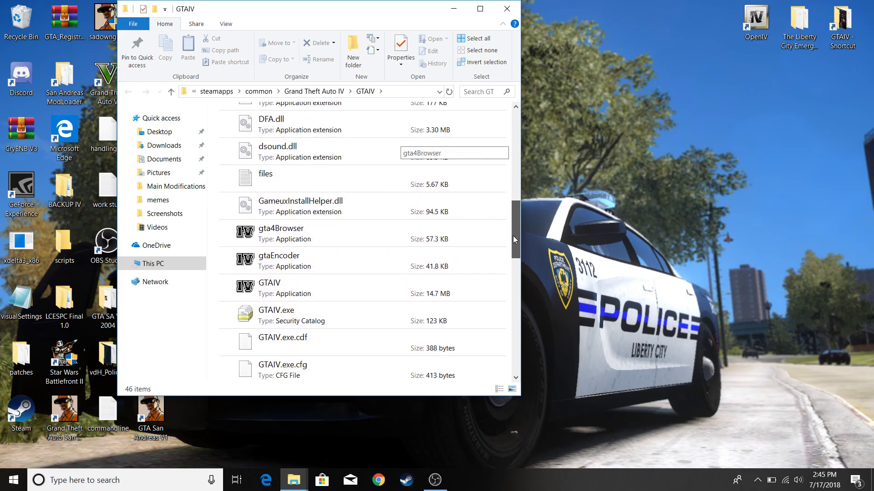
left_click(499, 12)
Open the clan pack's Main Modifications folder and the GTAIV game folder, and arrange both windows side by side.
left_click(792, 40)
double_click(792, 40)
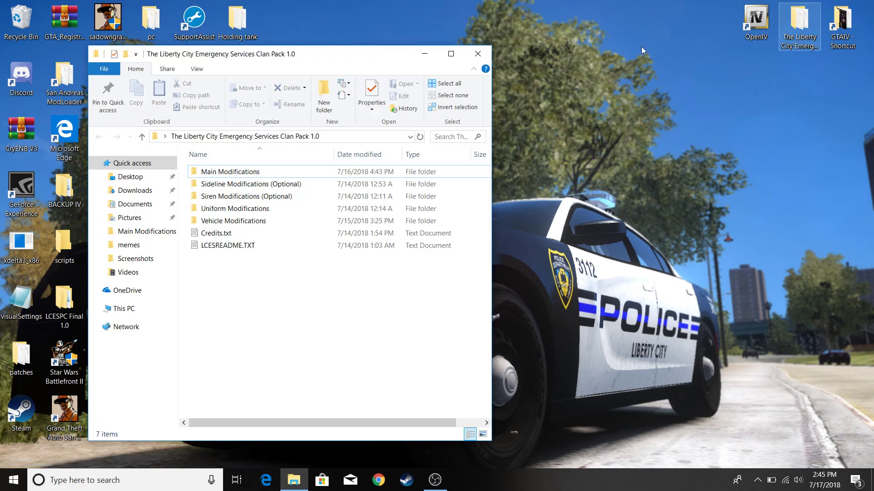
double_click(228, 175)
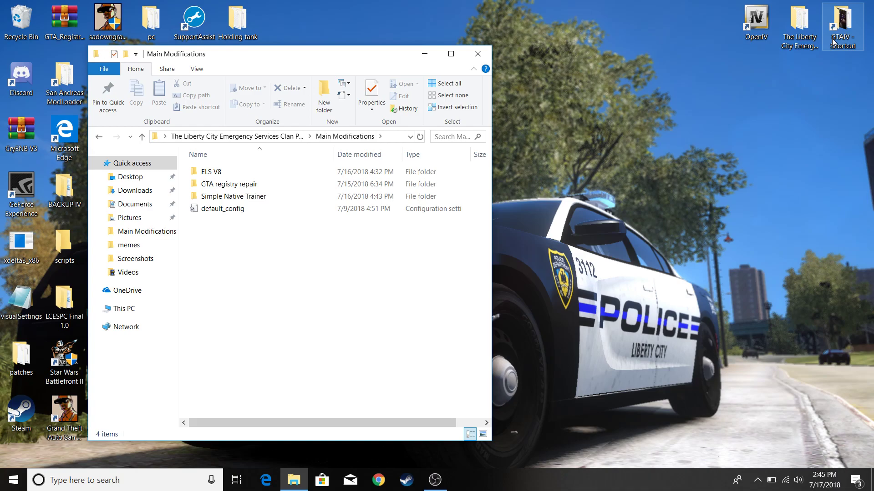
double_click(840, 27)
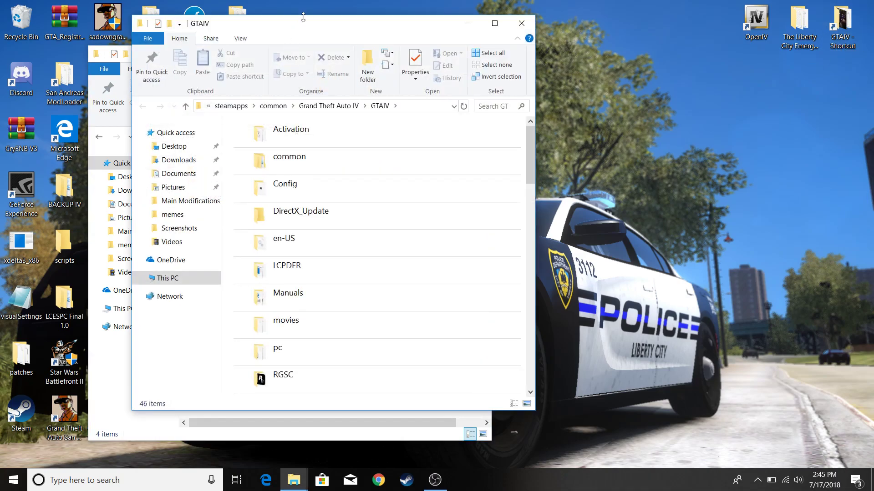
left_click_drag(308, 28, 871, 27)
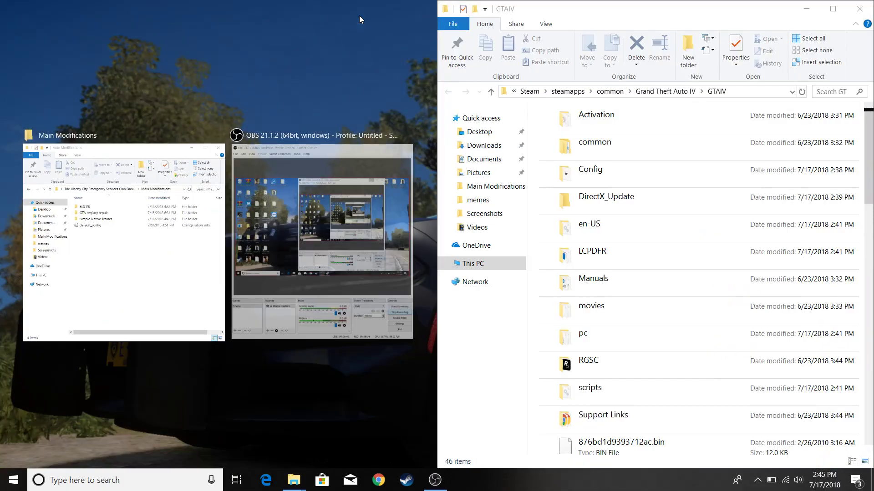
left_click(358, 16)
left_click_drag(311, 57, 241, 49)
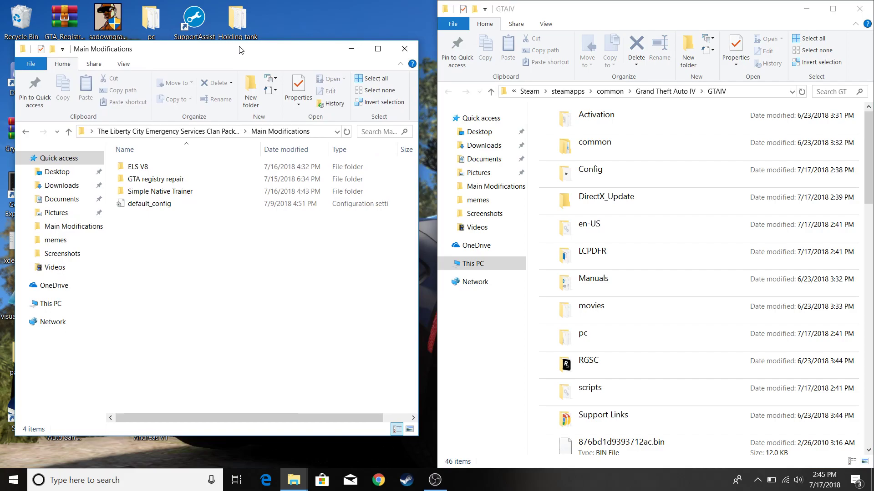
Move Trainer.asi and the trainer configuration file from the Simple Native Trainer folder into the GTAIV folder.
double_click(160, 192)
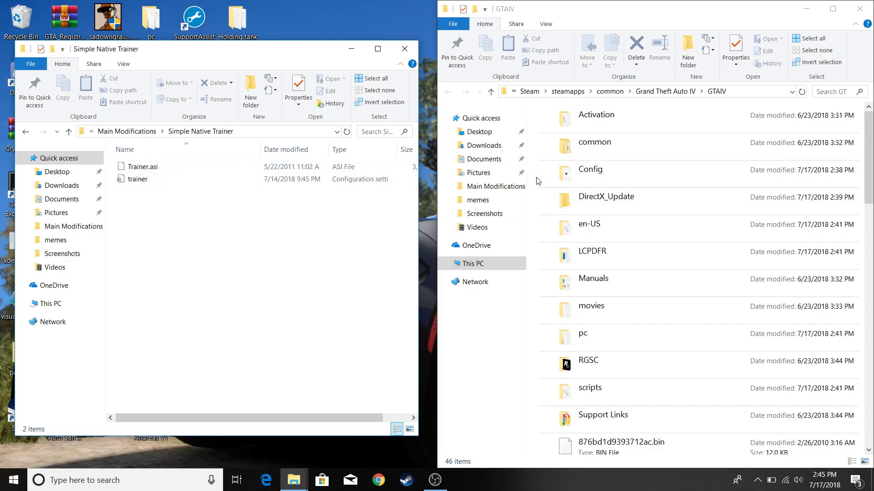
left_click(862, 173)
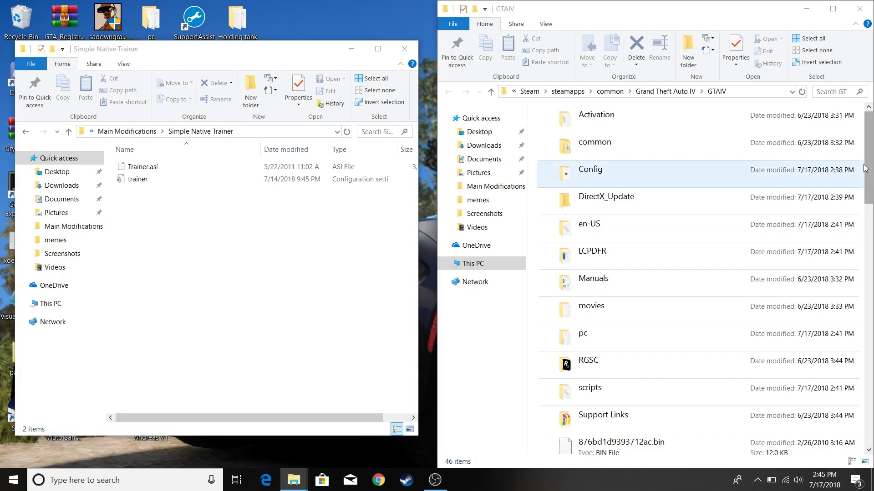
scroll(710, 339, "down", 3)
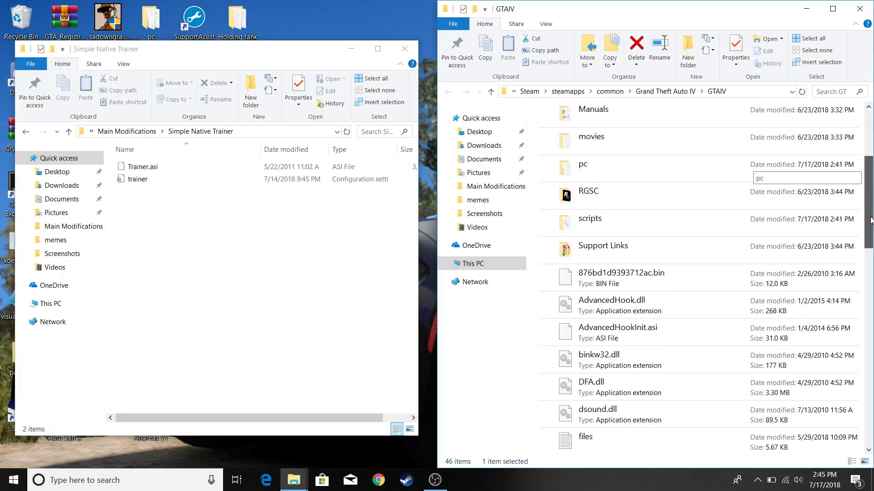
left_click_drag(870, 224, 870, 330)
scroll(715, 339, "down", 5)
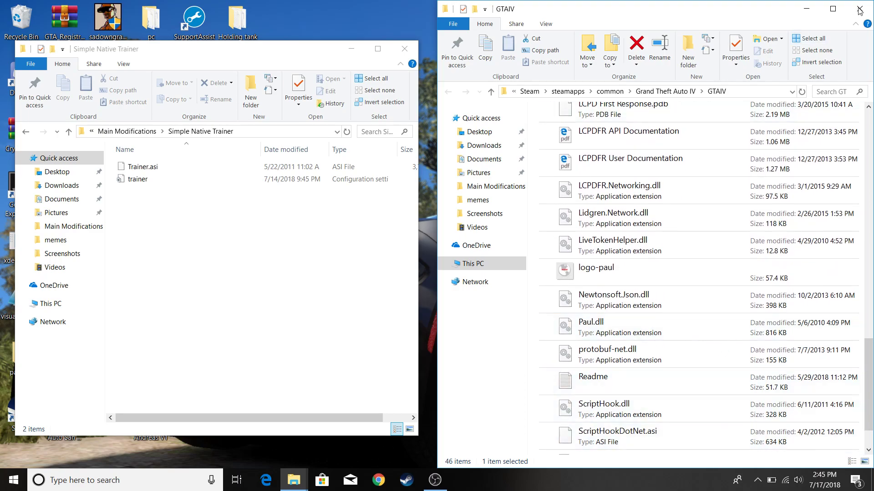
left_click_drag(184, 197, 535, 251)
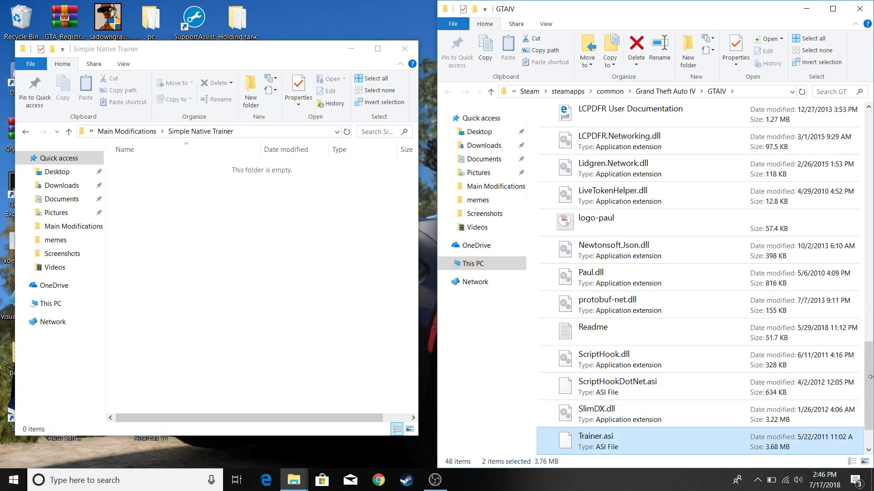
Copy Trainer.asi and the trainer configuration file from GTAIV back into the Simple Native Trainer folder.
scroll(870, 386, "down", 1)
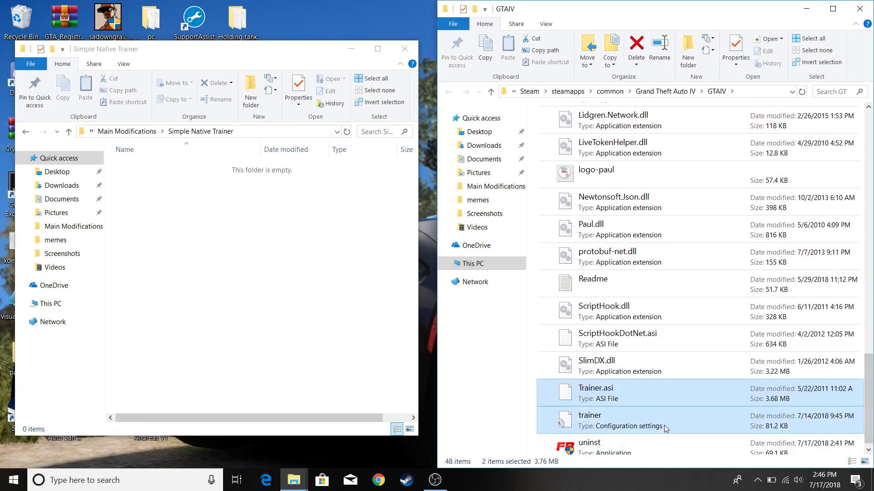
right_click(666, 425)
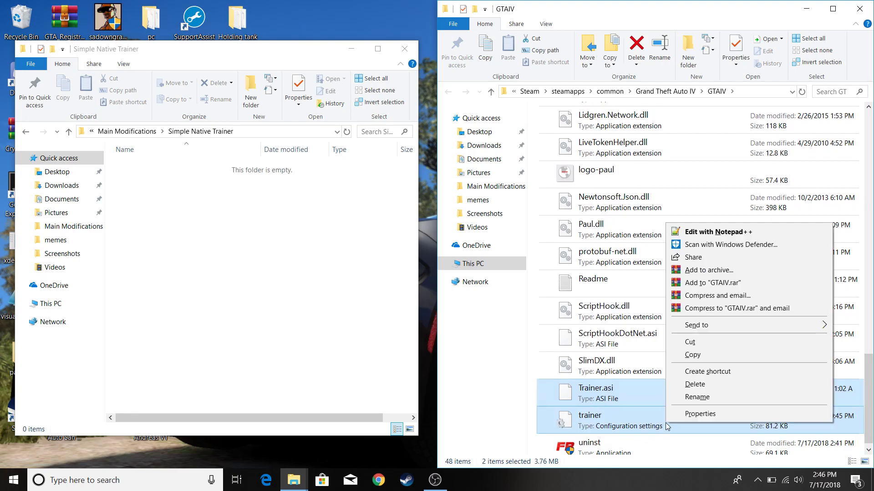
left_click(696, 355)
left_click(151, 227)
right_click(151, 227)
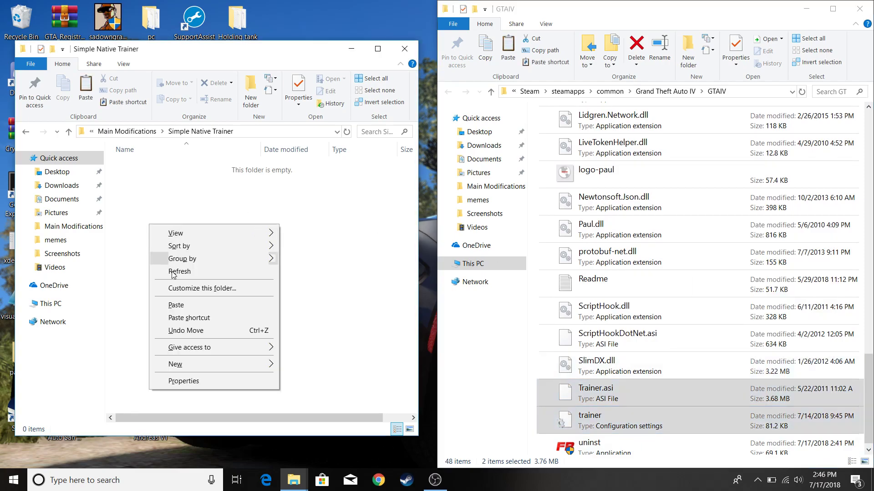
left_click(186, 306)
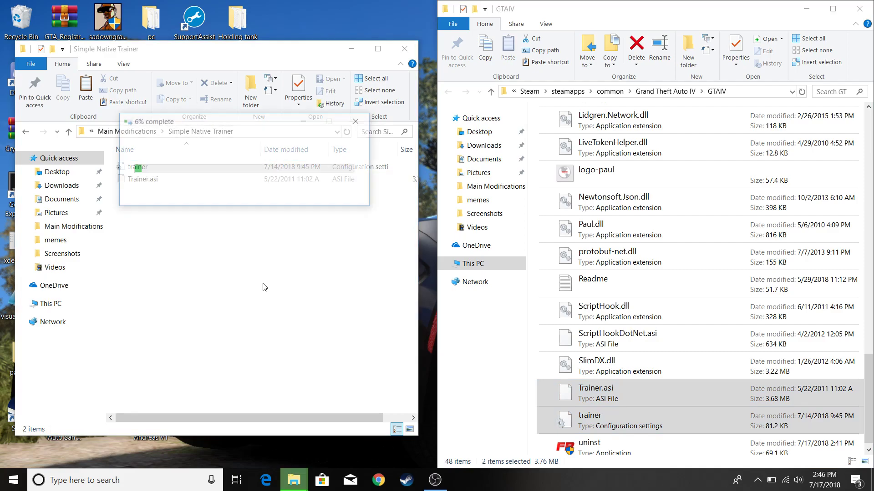
left_click(264, 286)
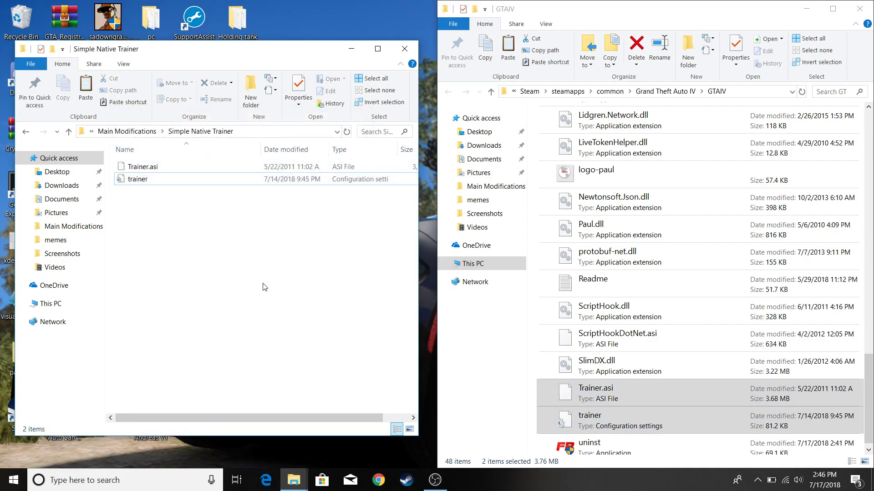
Go to the Grand Theft Auto IV folder in the ELS V8 INSTALLATION FILES and check its common subfolder.
left_click(26, 132)
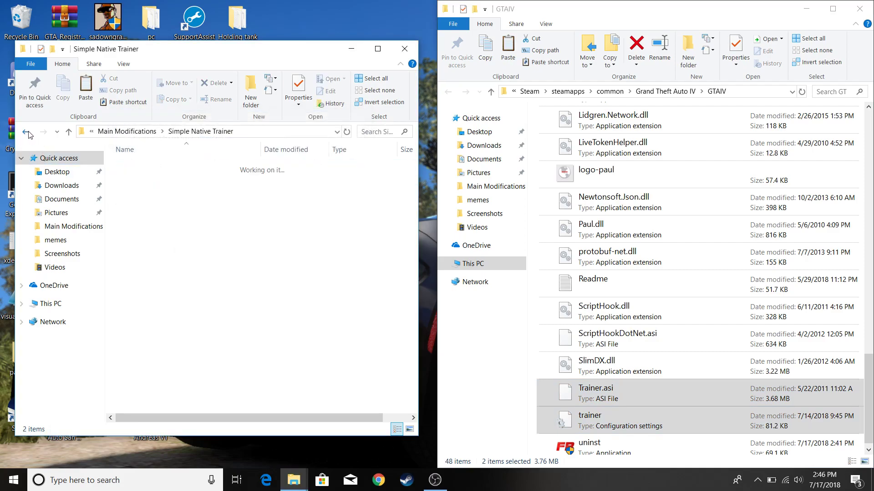
left_click(151, 169)
double_click(151, 168)
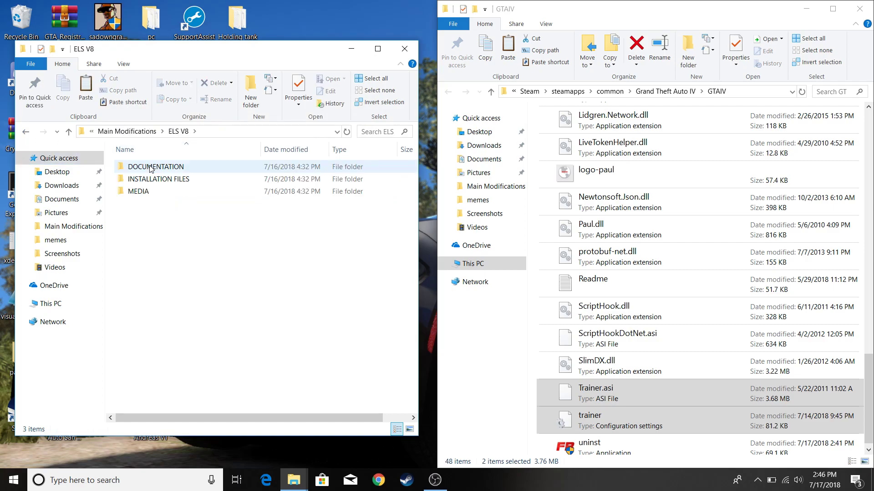
double_click(155, 177)
double_click(157, 169)
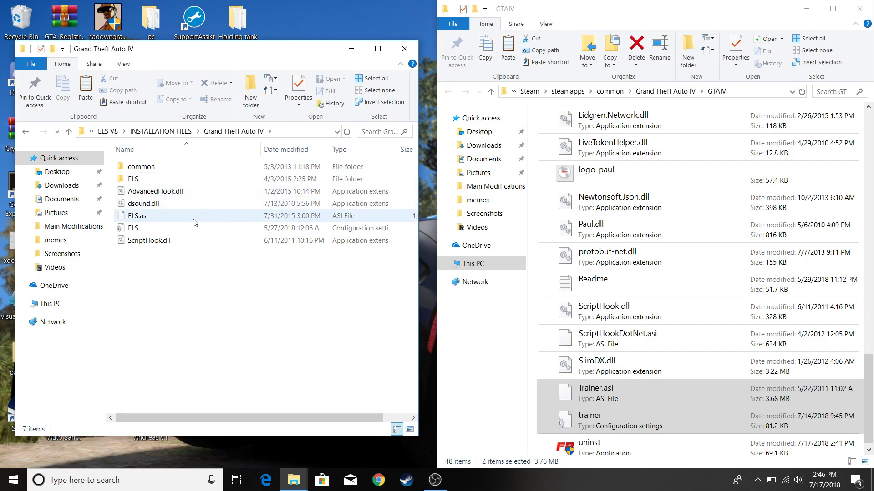
double_click(167, 167)
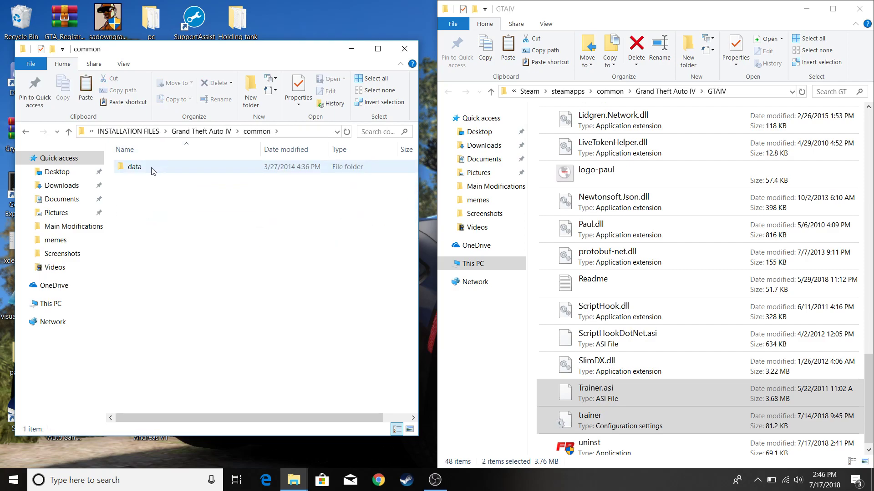
left_click(25, 134)
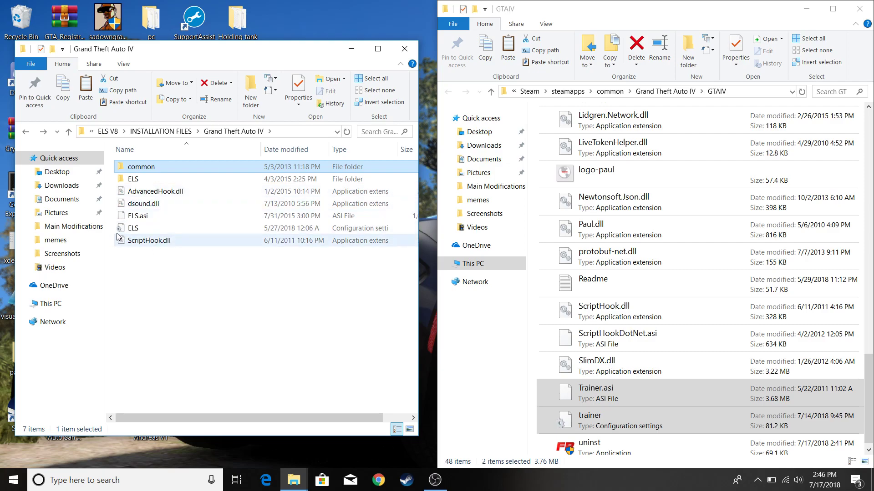
Copy ELS.asi and the ELS configuration file from the ELS V8 installation files into the GTAIV folder.
left_click(130, 182)
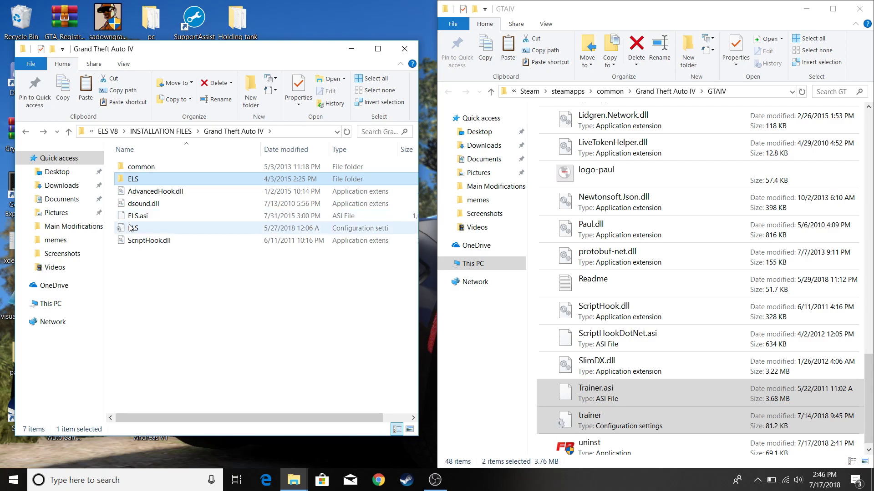
left_click_drag(109, 229, 279, 228)
right_click(278, 226)
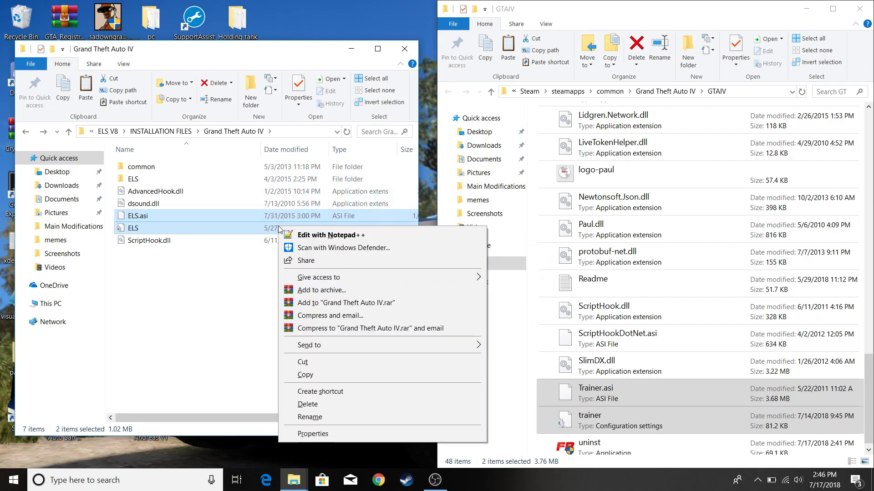
left_click(305, 375)
left_click(536, 312)
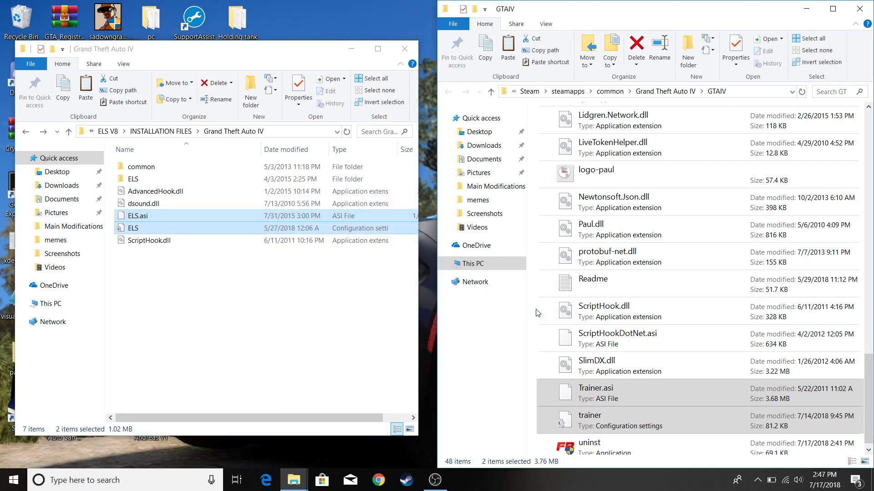
right_click(536, 312)
left_click(567, 226)
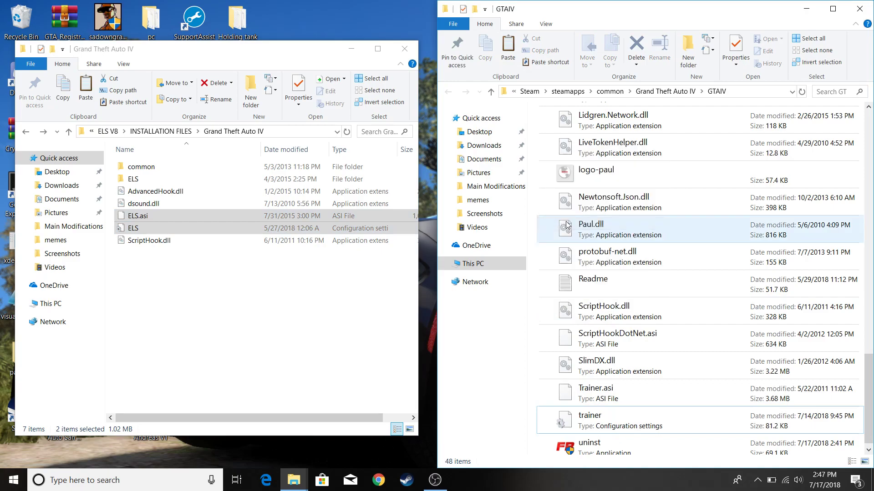
Copy the ELS folder from the ELS V8 installation files into the GTAIV folder.
right_click(195, 183)
left_click(164, 182)
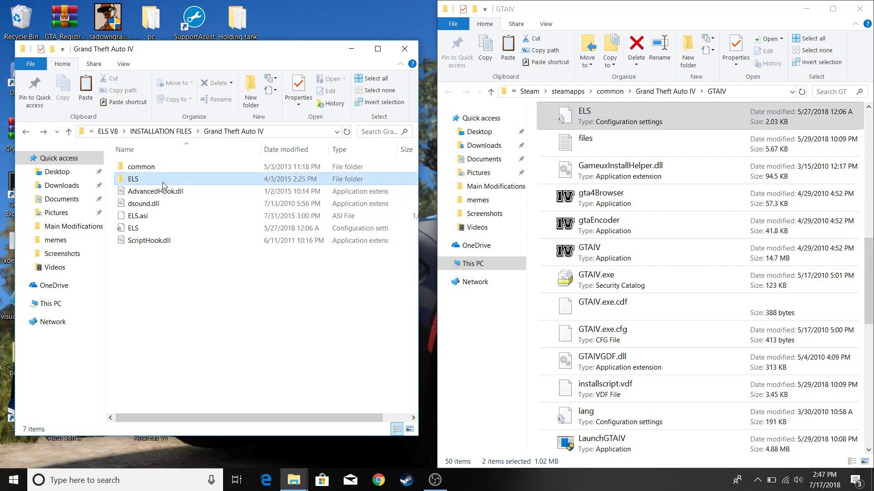
right_click(165, 182)
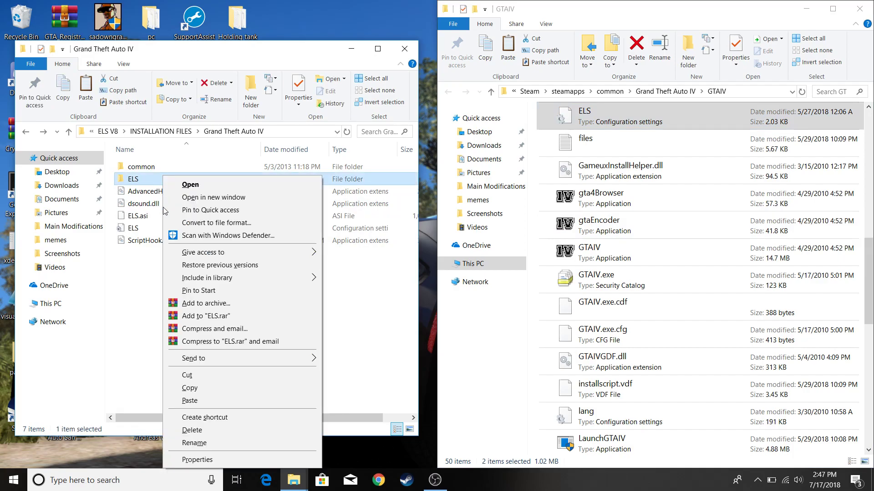
left_click(189, 388)
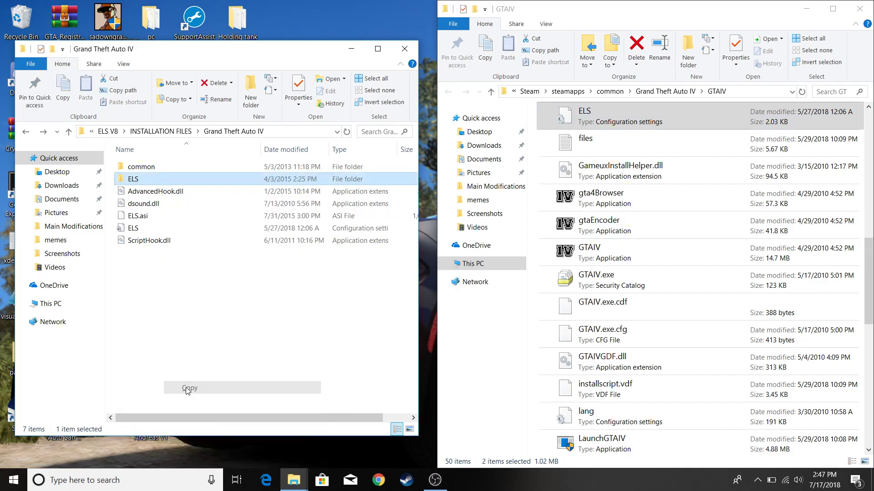
right_click(532, 208)
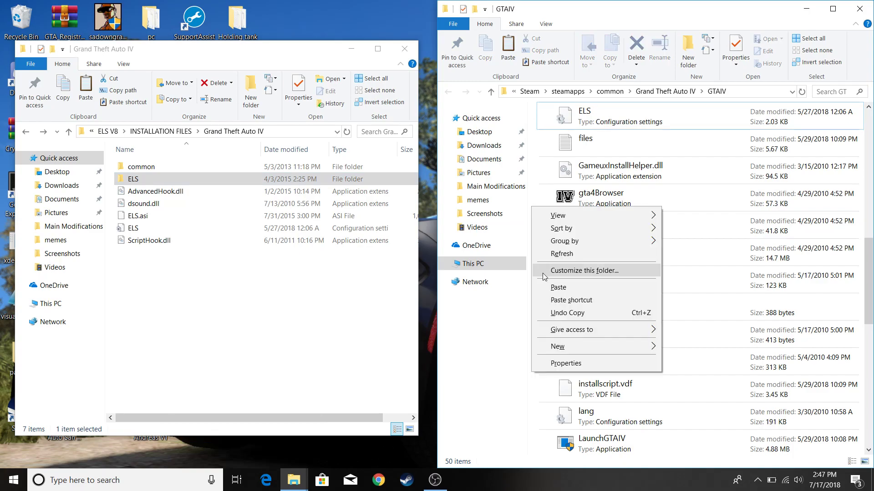
left_click(548, 286)
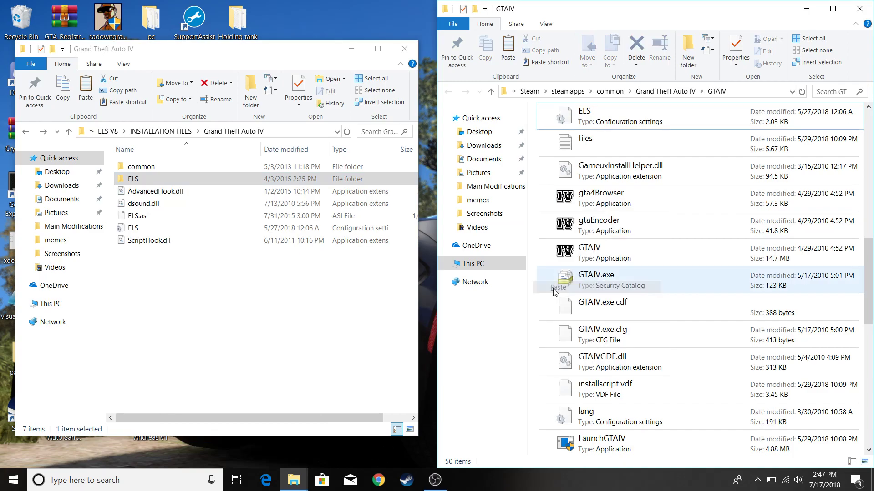
left_click(285, 296)
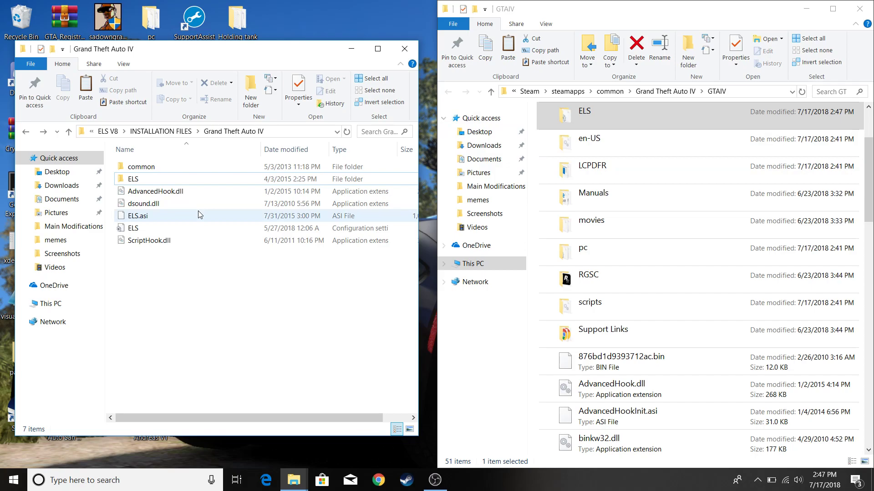
Return to the clan pack's Main Modifications folder and open the ELS folder inside GTAIV in the other window.
left_click(25, 132)
left_click(25, 132)
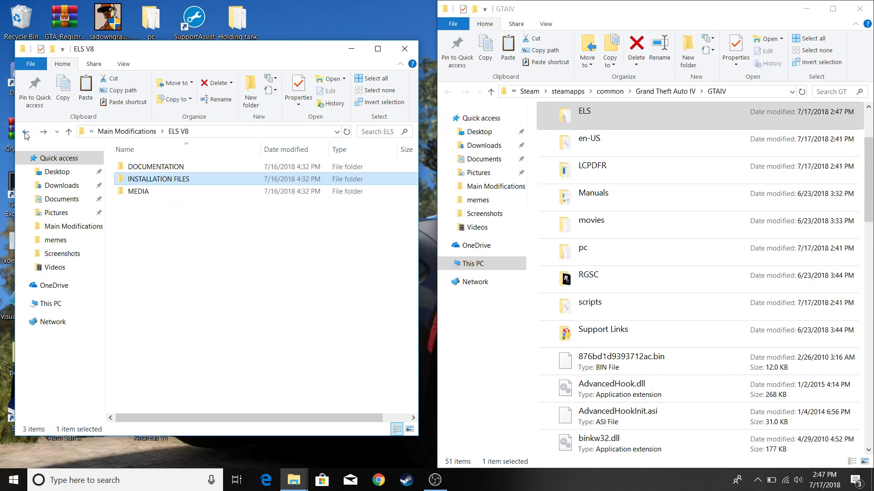
left_click(25, 132)
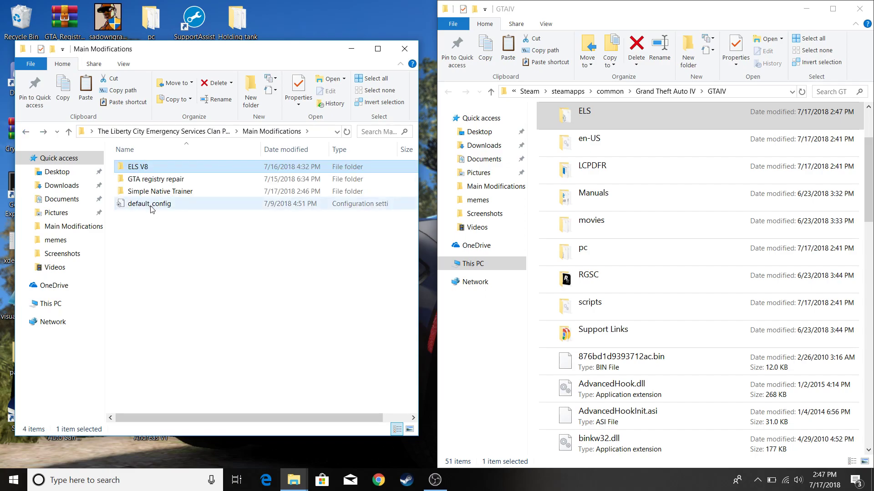
key("alt+Tab")
key("Return")
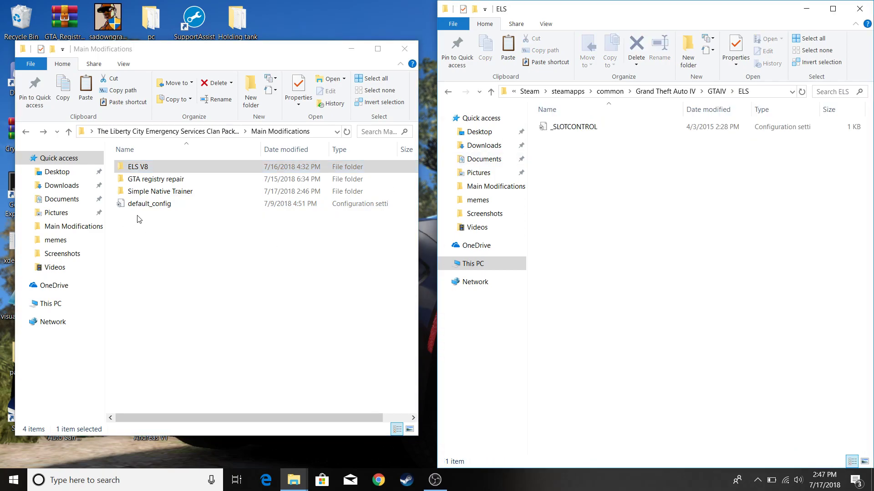
Move default_config from Main Modifications into the GTAIV ELS folder, and put a copy of it back in Main Modifications.
left_click_drag(150, 205, 610, 175)
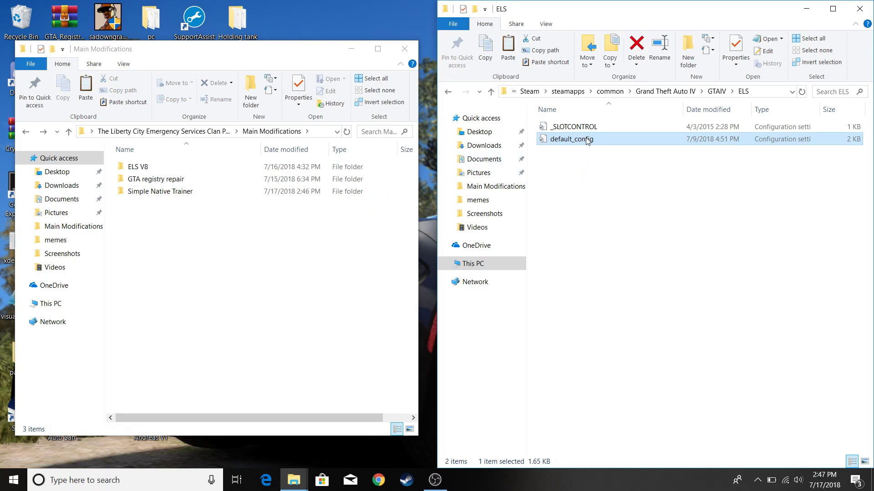
right_click(587, 140)
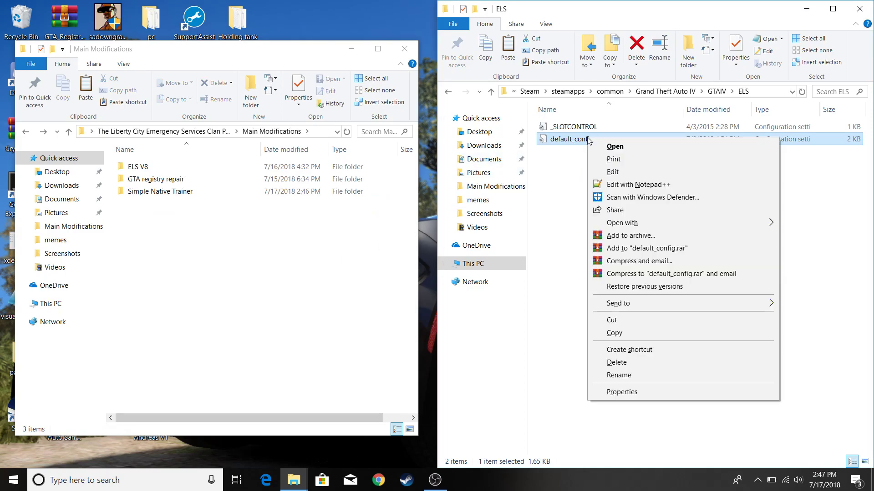
left_click(604, 336)
left_click(212, 246)
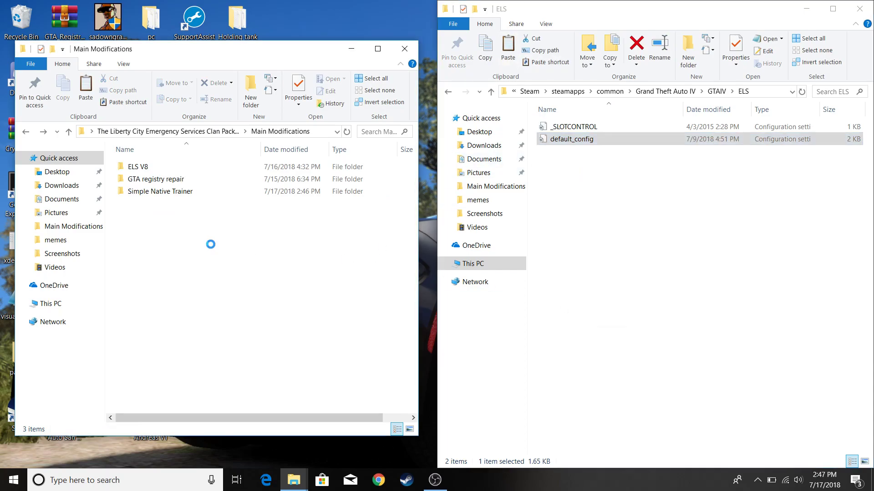
right_click(212, 246)
left_click(238, 326)
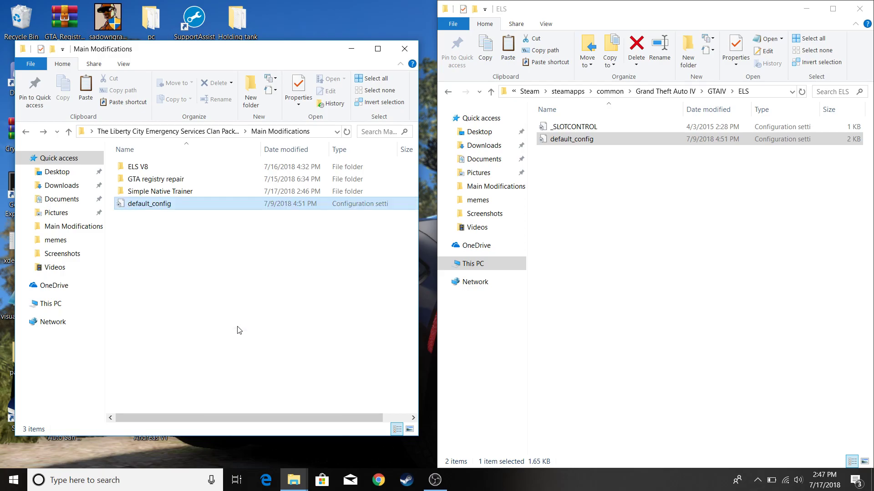
left_click(223, 283)
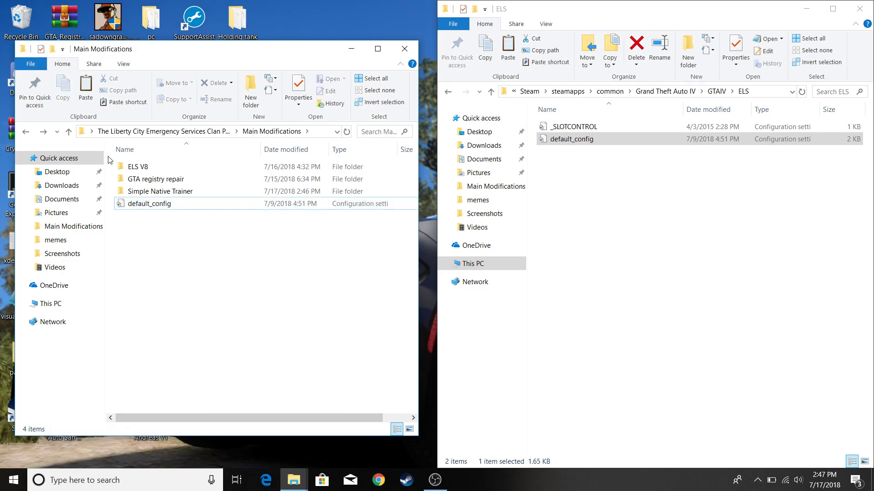
Open the clan pack's Sideline Modifications (Optional) folder and the scripts folder inside GTAIV in the other window.
left_click(26, 132)
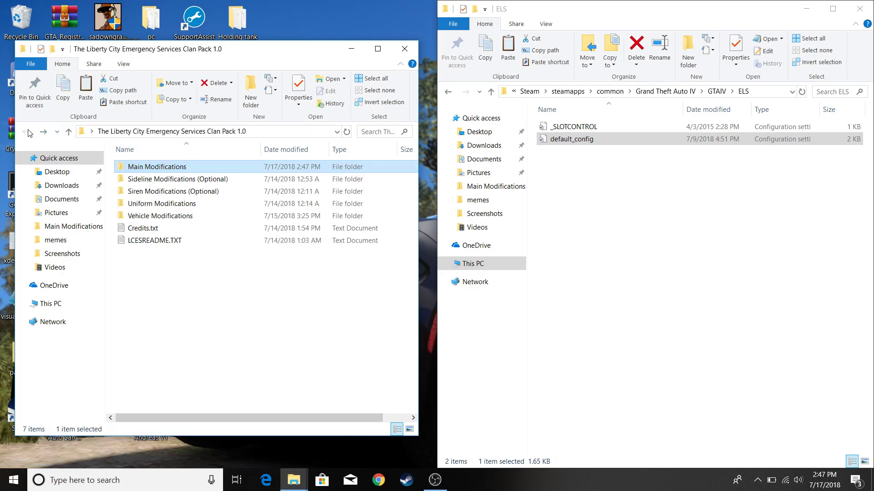
left_click(447, 91)
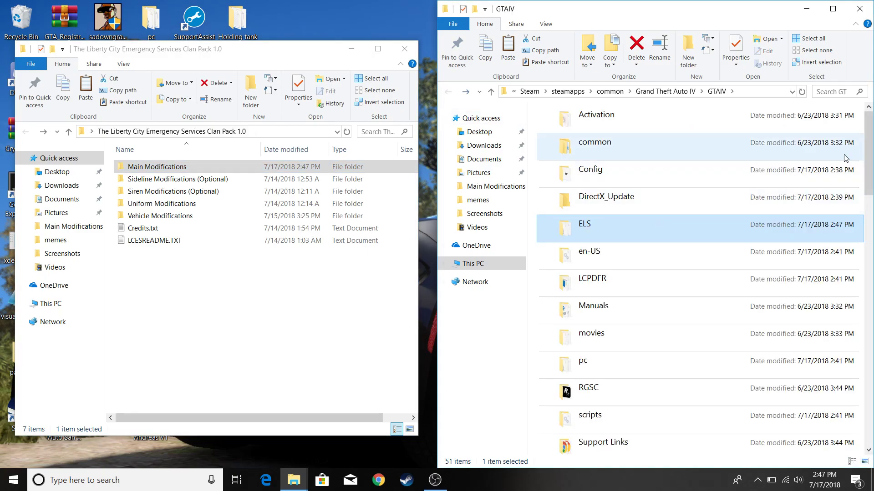
mouse_move(869, 155)
left_mouse_down()
mouse_move(869, 172)
mouse_move(869, 164)
left_mouse_up()
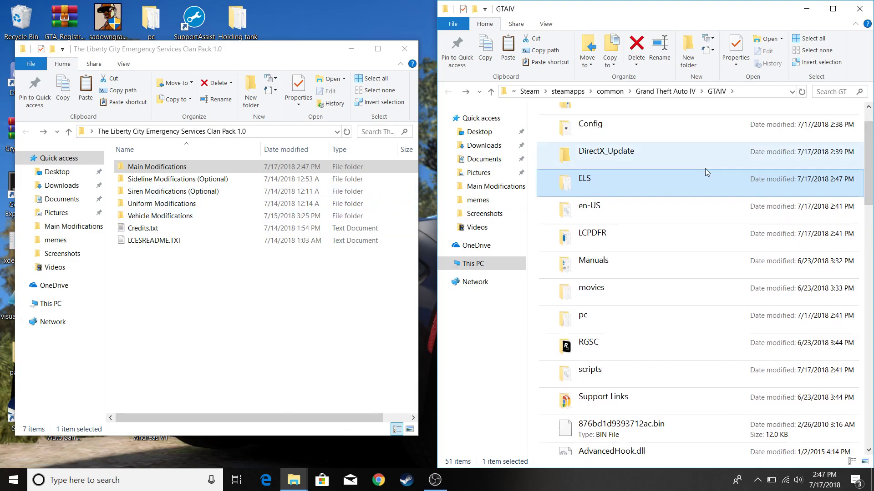
double_click(164, 179)
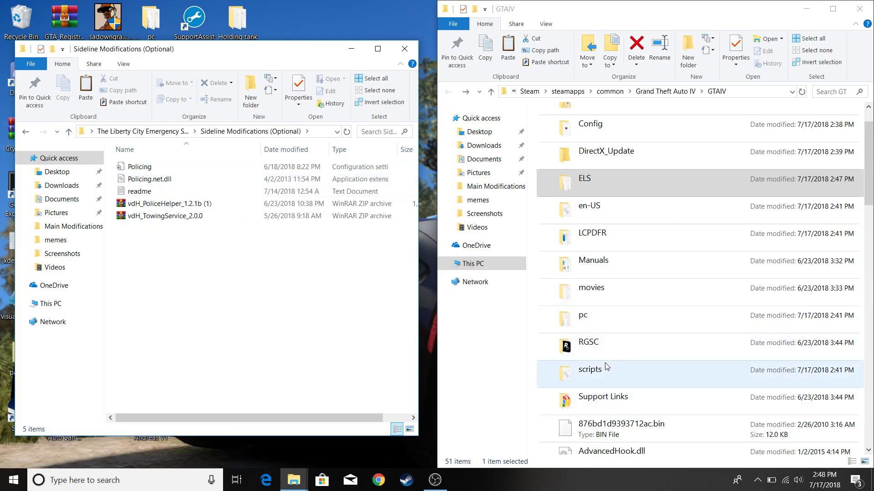
double_click(590, 370)
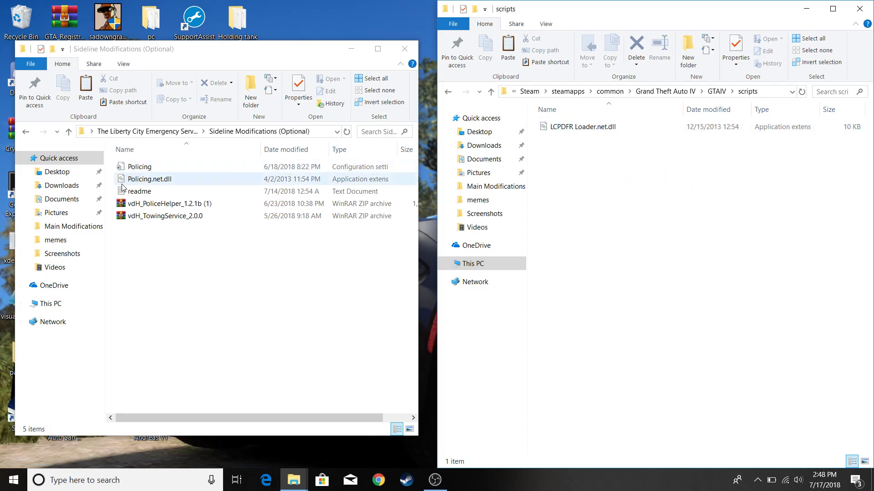
Copy the Policing configuration file and Policing.net.dll from Sideline Modifications (Optional) into the GTAIV scripts folder.
left_click(111, 183)
left_click_drag(112, 183, 149, 165)
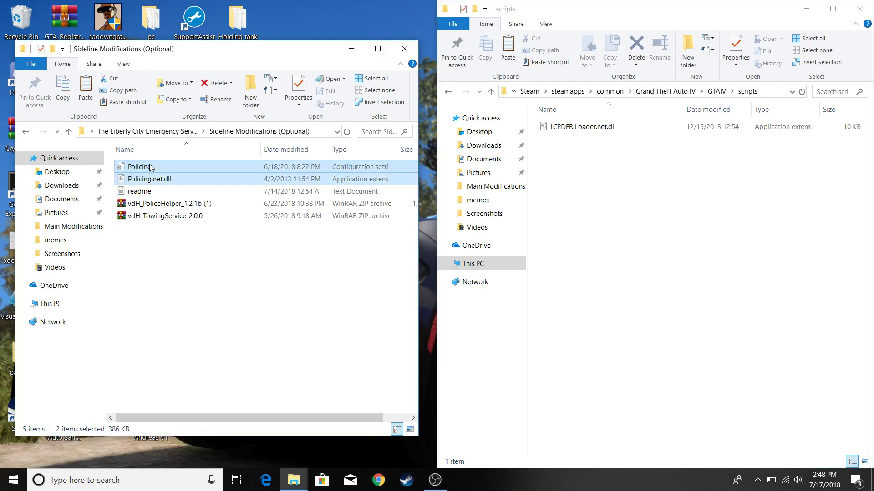
right_click(150, 165)
left_click(184, 311)
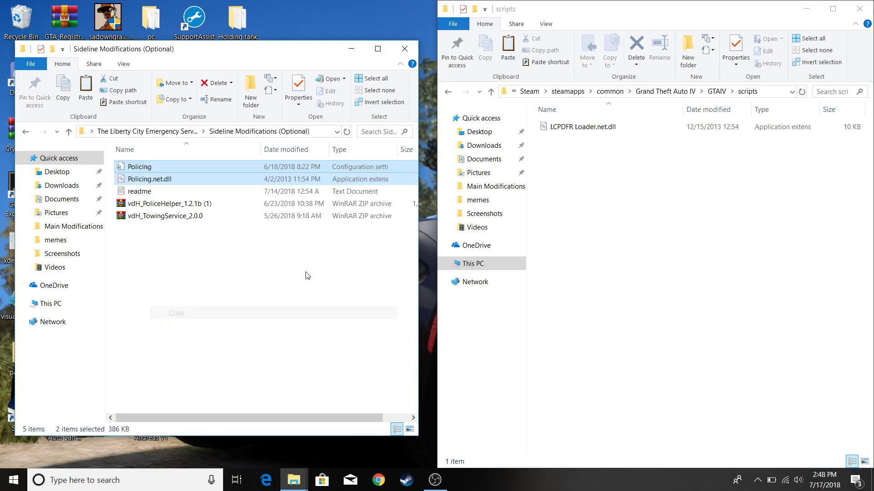
left_click(581, 193)
right_click(581, 194)
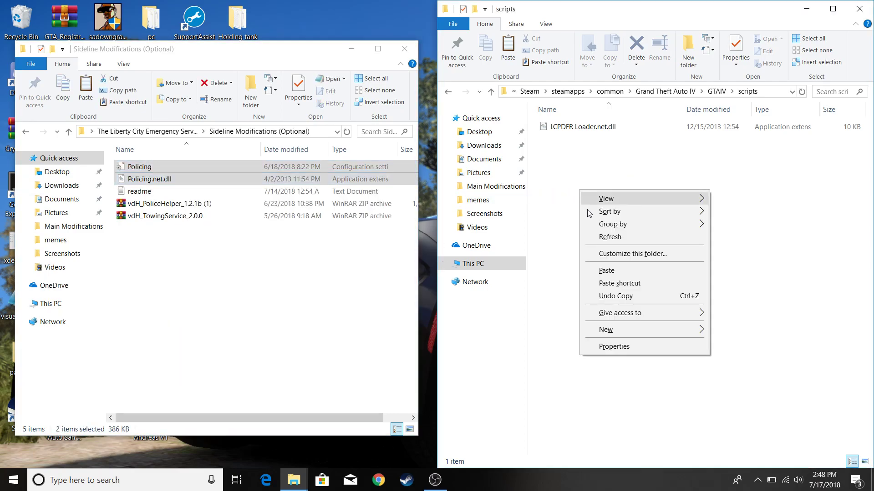
left_click(600, 270)
left_click(609, 279)
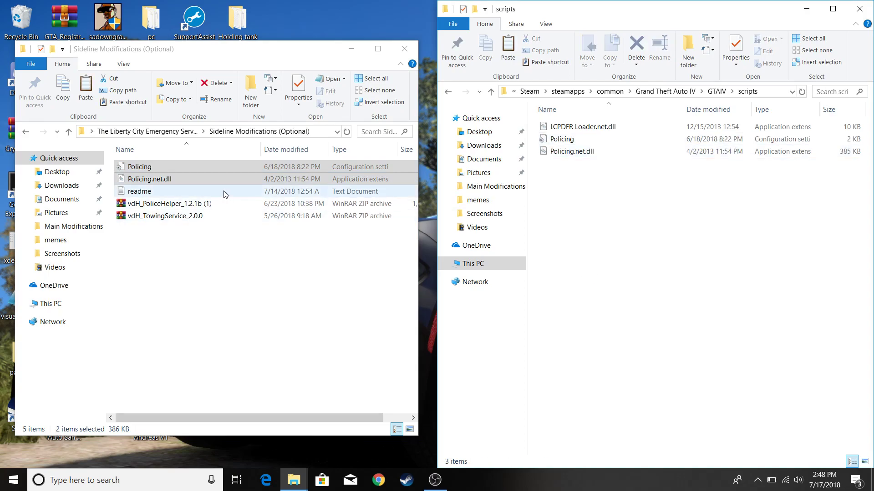
Open the vdH_PoliceHelper_1.2.1b (1) archive in WinRAR and snap its window beside the scripts folder.
left_click(179, 208)
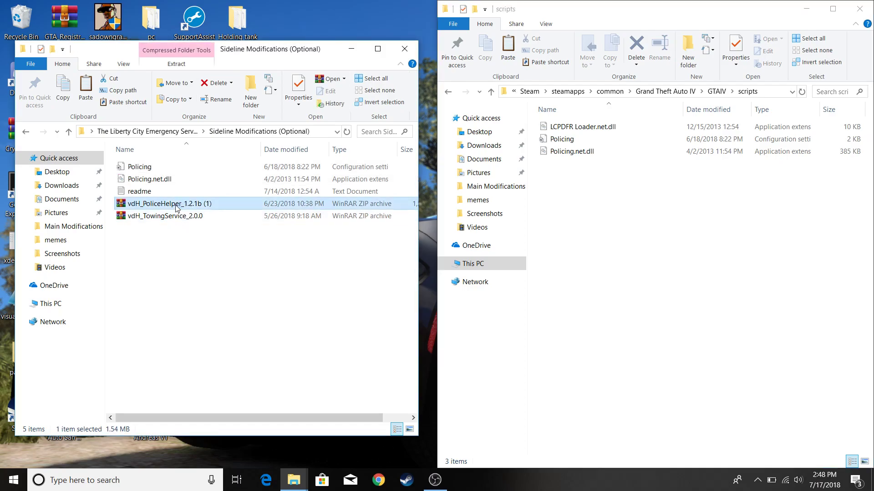
double_click(177, 206)
left_click_drag(519, 176, 0, 196)
left_click(296, 329)
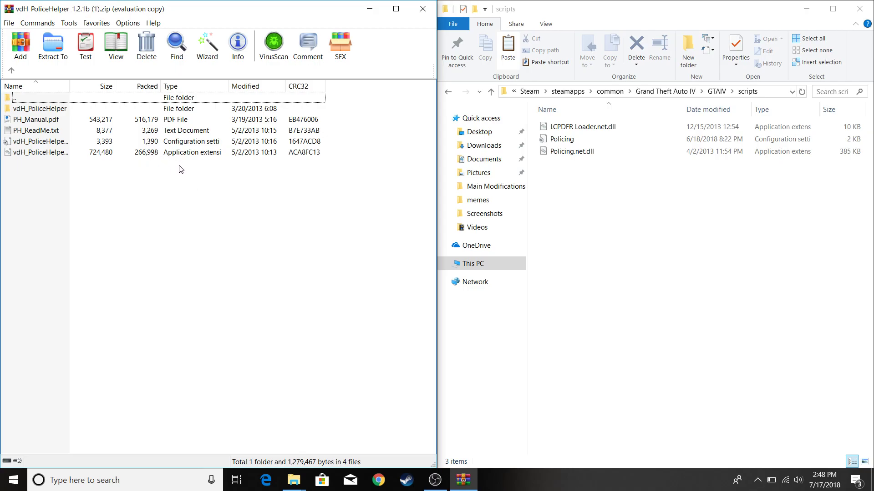
Extract the vdH_PoliceHelper configuration file, vdH_PoliceHelper.net.dll and the vdH_PoliceHelper folder from the archive into the scripts folder.
left_click_drag(174, 164, 147, 146)
right_click(146, 148)
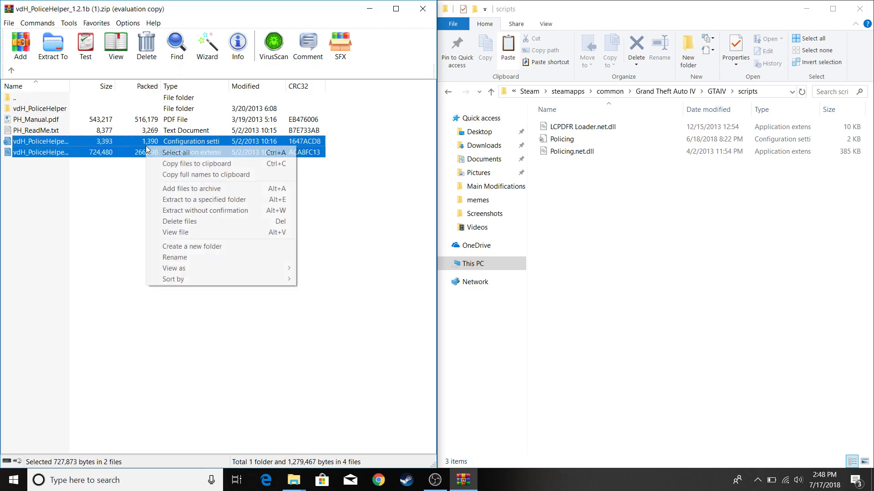
left_click(114, 210)
left_click_drag(203, 184, 589, 226)
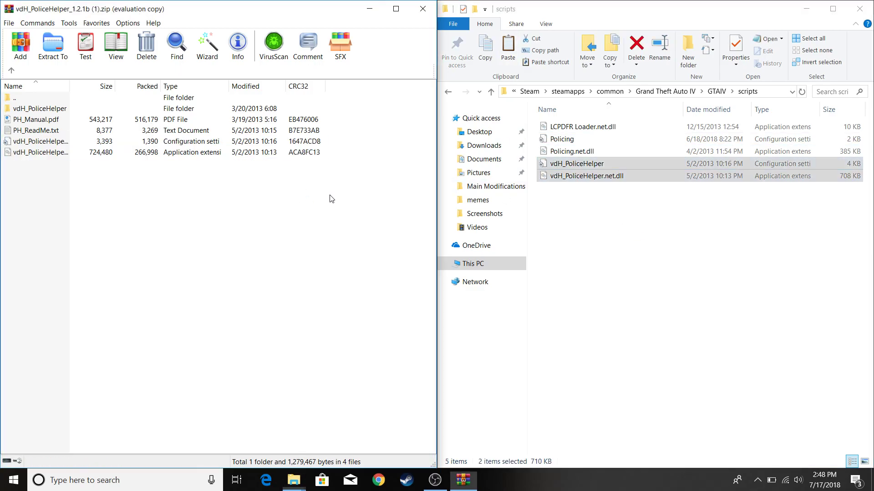
left_click_drag(153, 111, 566, 243)
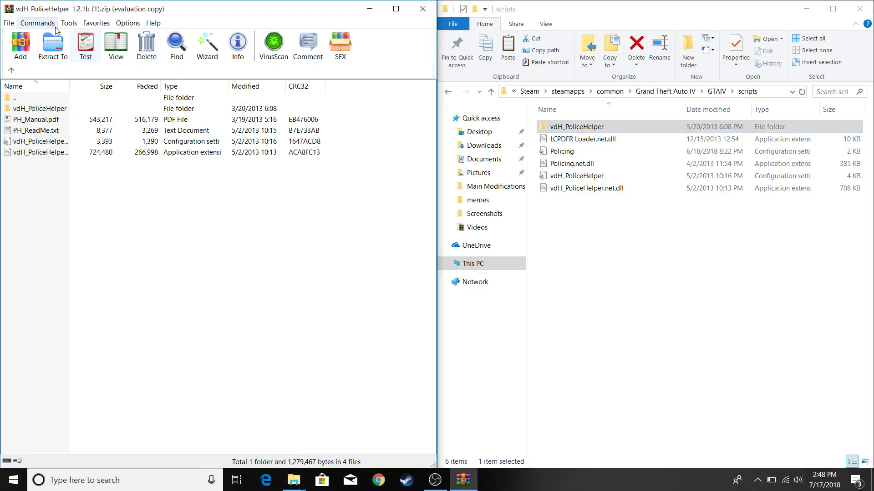
Extract the vdH_towService configuration file and vdH_towService.net.dll from the vdH_TowingService_2.0.0 archive into the scripts folder.
left_click(10, 71)
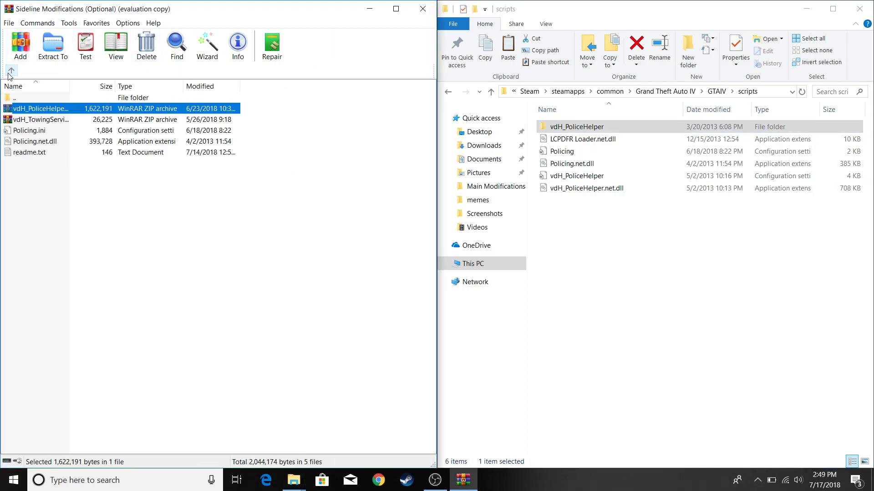
double_click(34, 120)
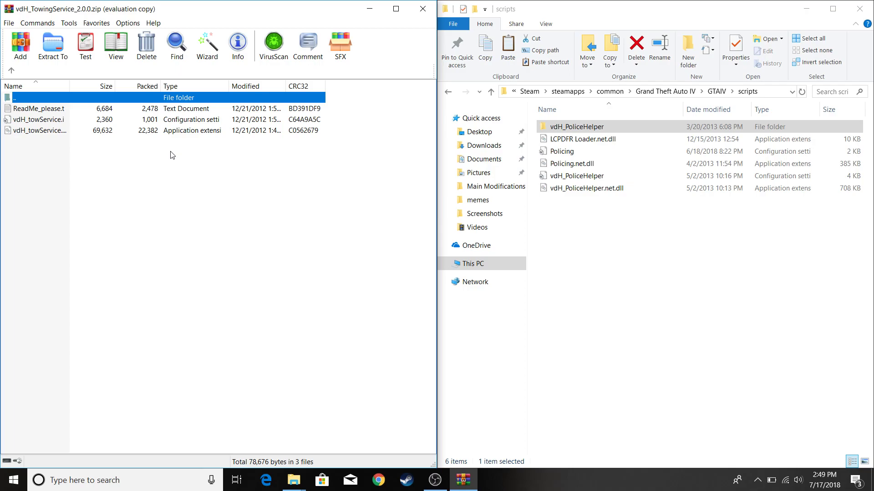
left_click_drag(214, 154, 605, 294)
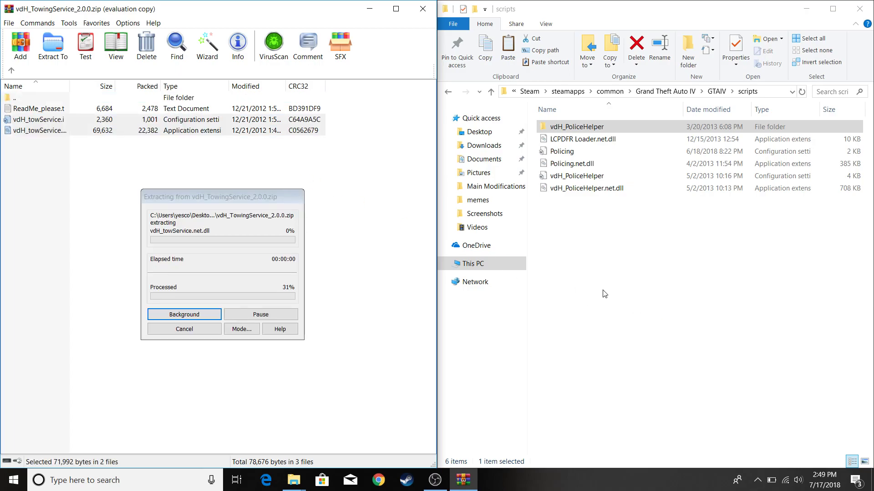
left_click(312, 238)
Return to the clan pack's root folder in WinRAR and minimize the GTAIV scripts window.
left_click(11, 71)
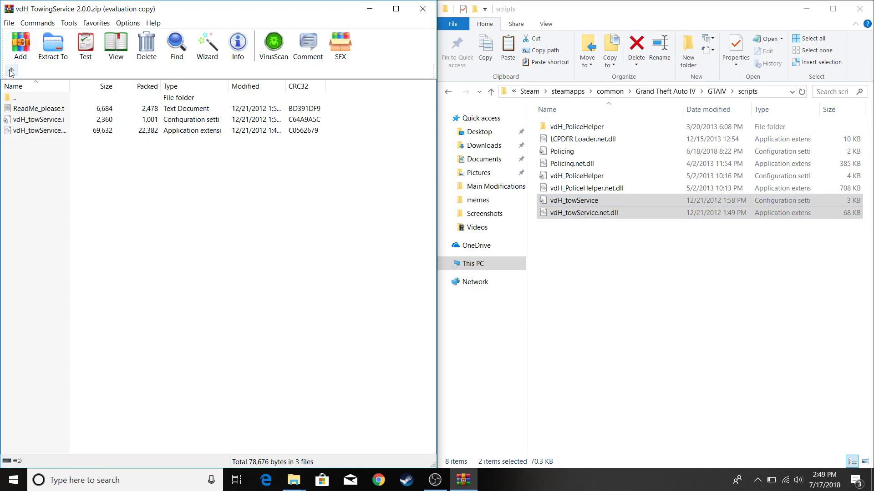
left_click(11, 71)
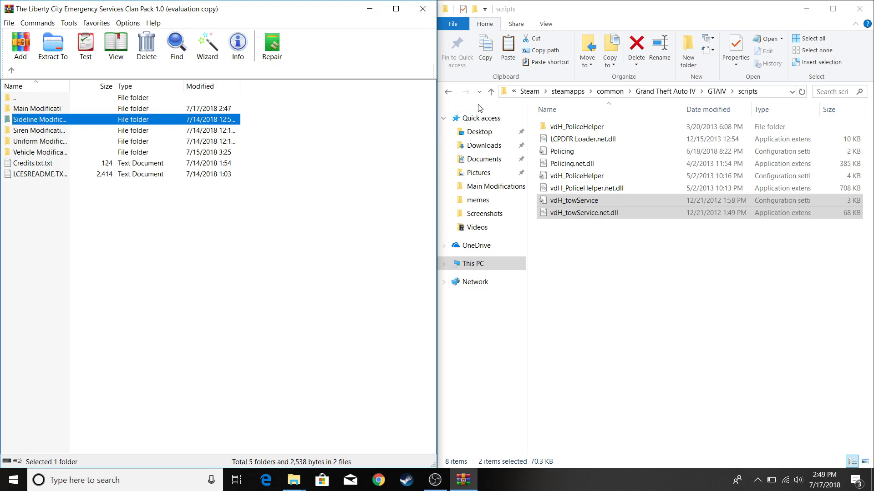
left_click(804, 12)
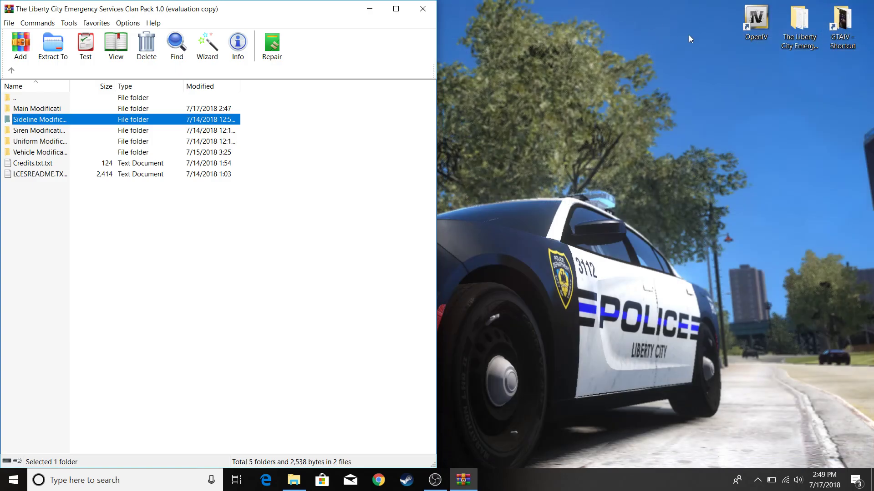
Launch OpenIV for the Windows version of Grand Theft Auto IV and turn on Edit mode.
left_click(750, 37)
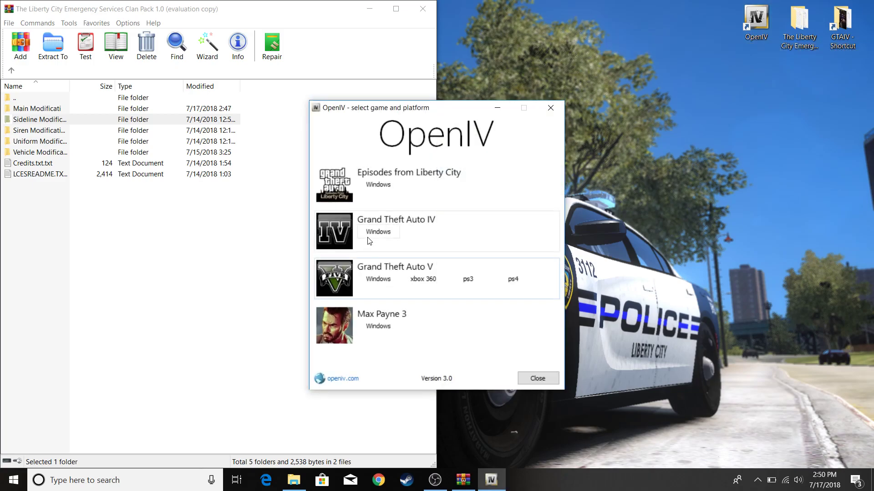
left_click(417, 235)
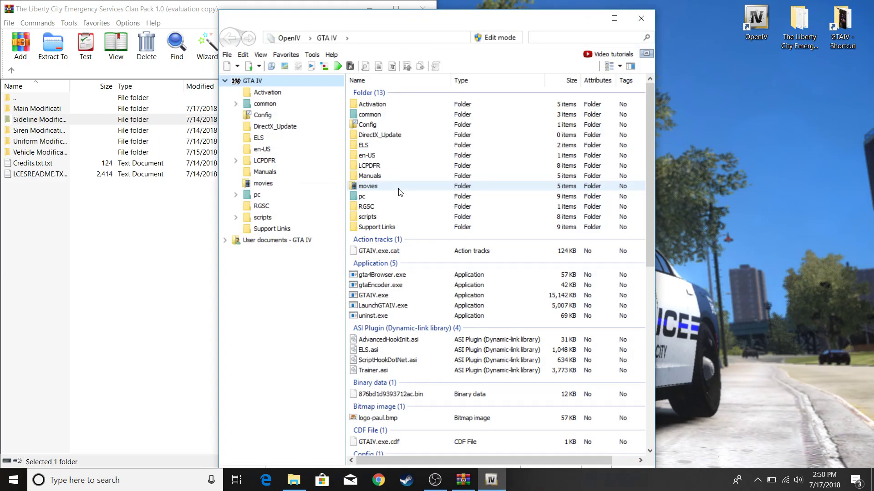
left_click(495, 37)
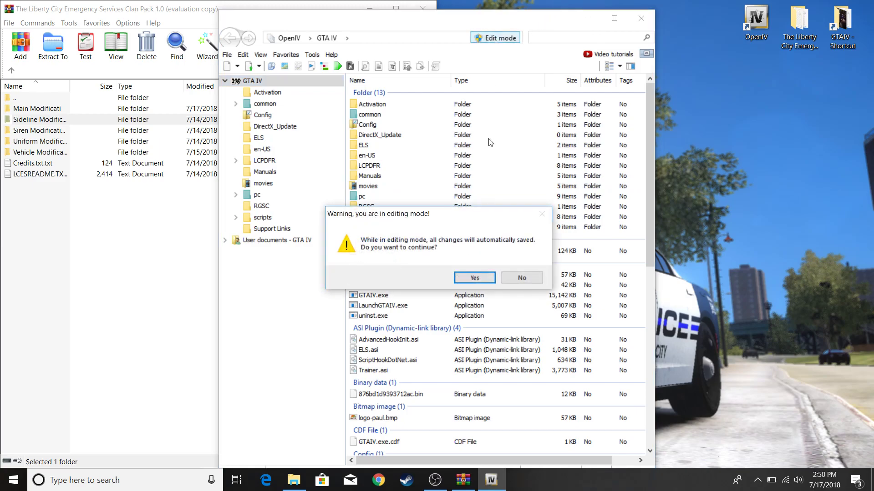
left_click(471, 277)
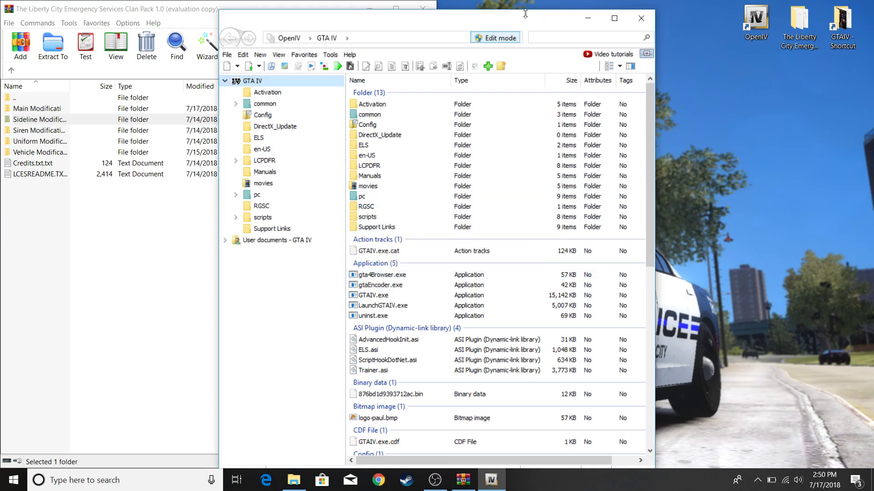
Snap the OpenIV window beside WinRAR and open the clan pack's Vehicle Modifications folder in WinRAR.
left_click_drag(519, 20, 872, 50)
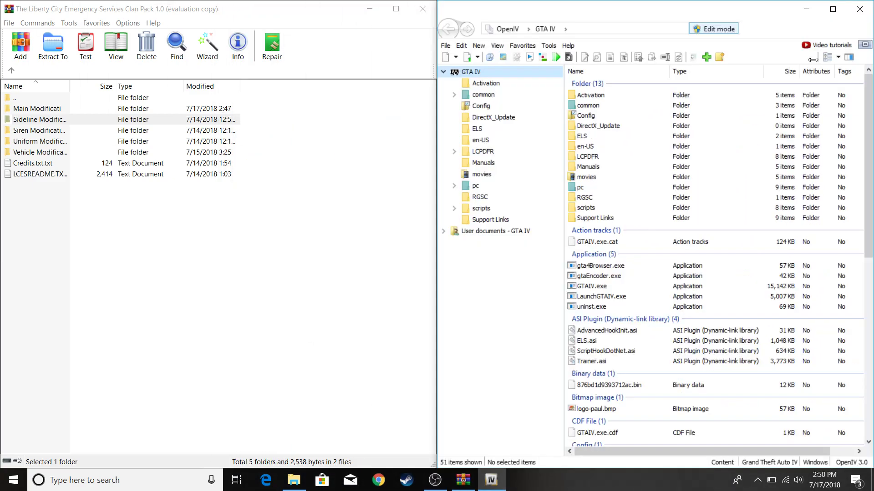
left_click(363, 140)
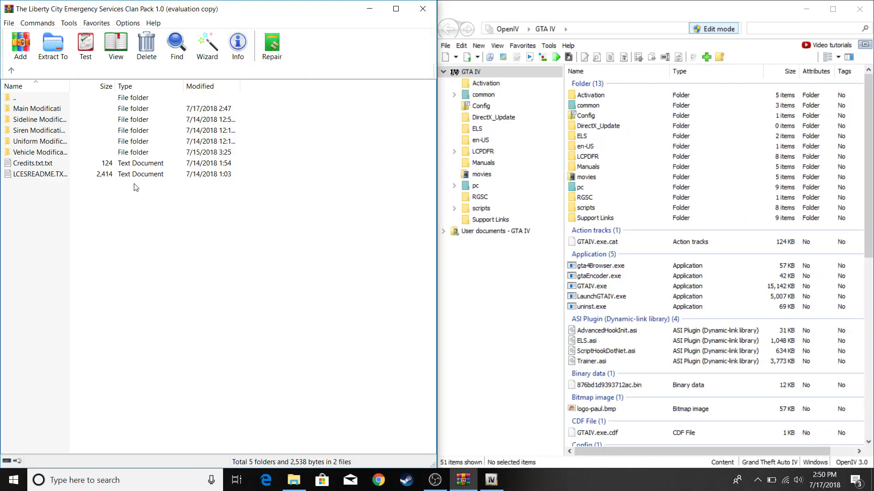
left_click(53, 154)
double_click(52, 154)
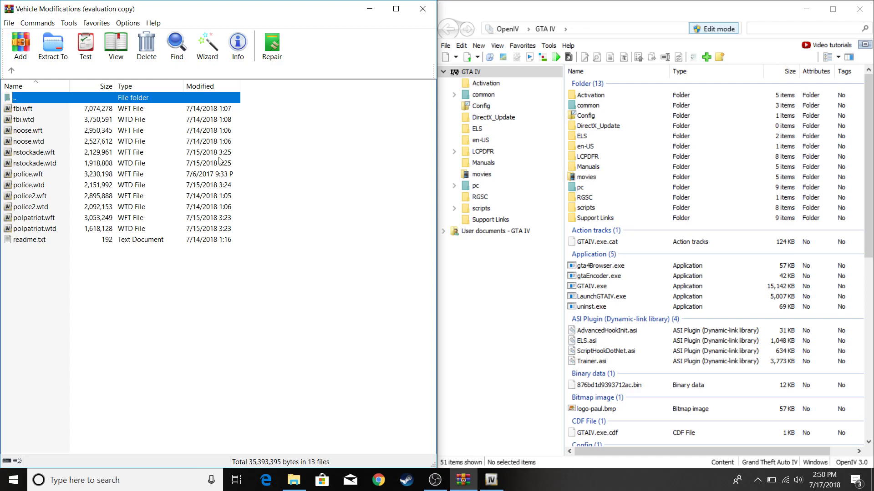
Open vehicles.img from the game's pc/models/cdimages folder in OpenIV.
double_click(588, 187)
double_click(586, 146)
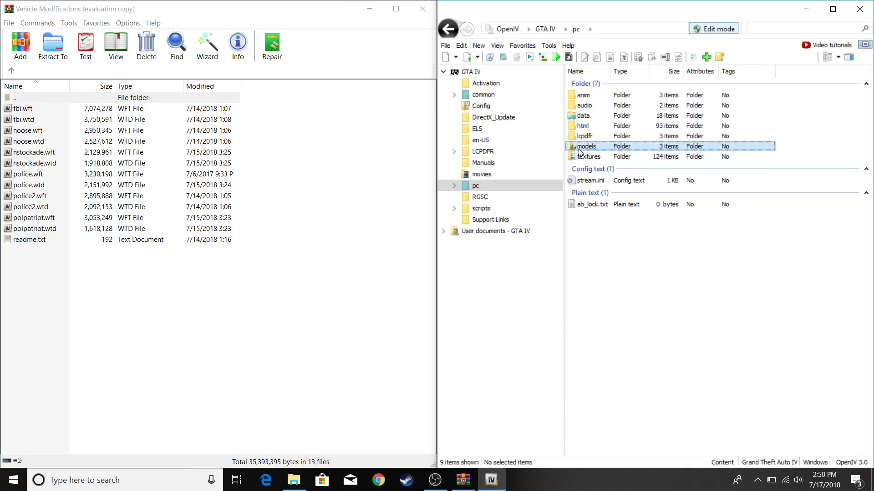
left_click(601, 96)
double_click(601, 96)
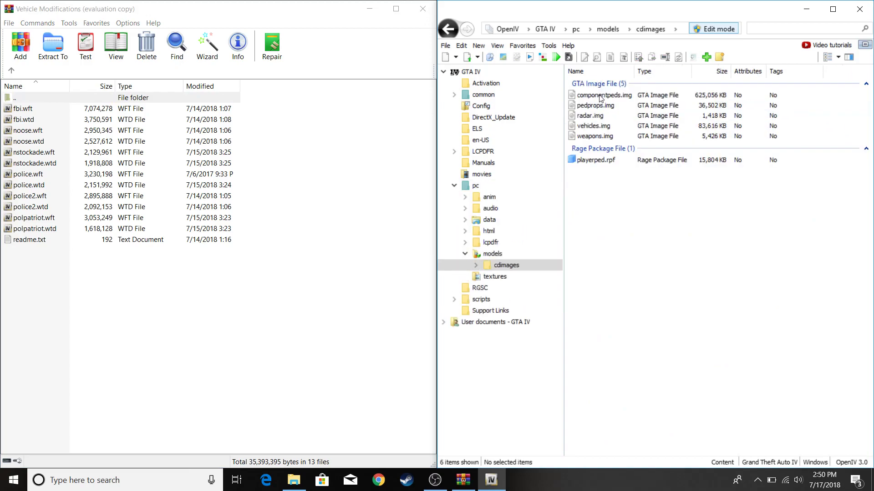
double_click(588, 126)
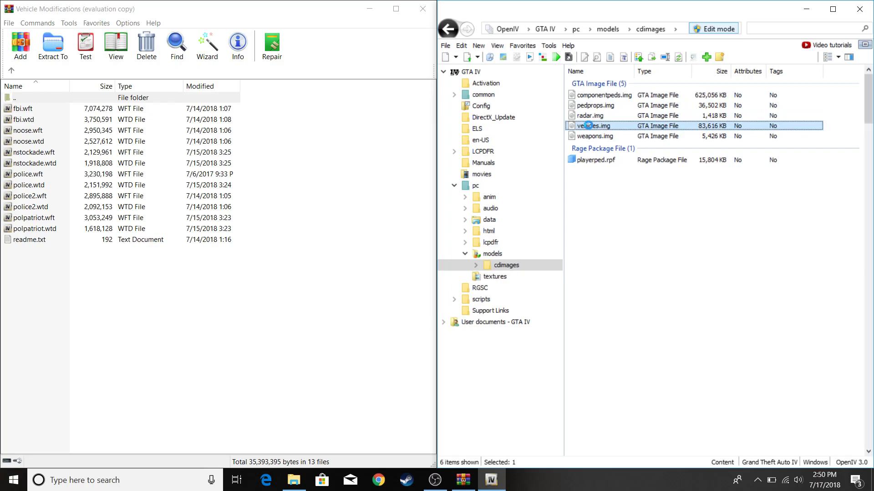
Add all WFT and WTD files from the Vehicle Modifications folder to vehicles.img, leaving out readme.txt.
left_click_drag(262, 242, 156, 168)
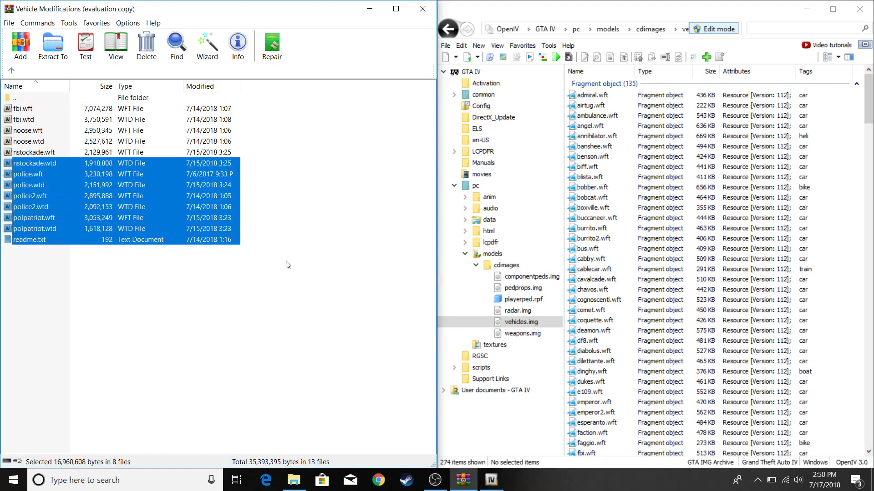
left_click(279, 239)
left_click_drag(253, 228, 839, 240)
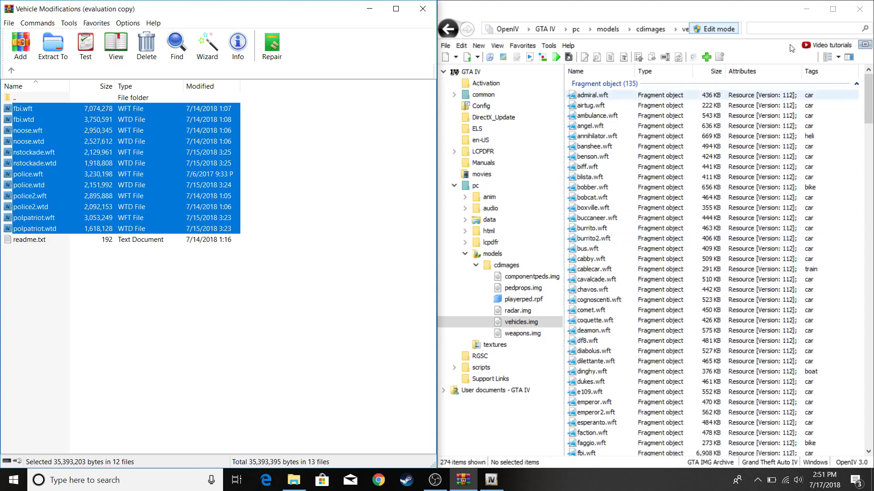
left_click(336, 197)
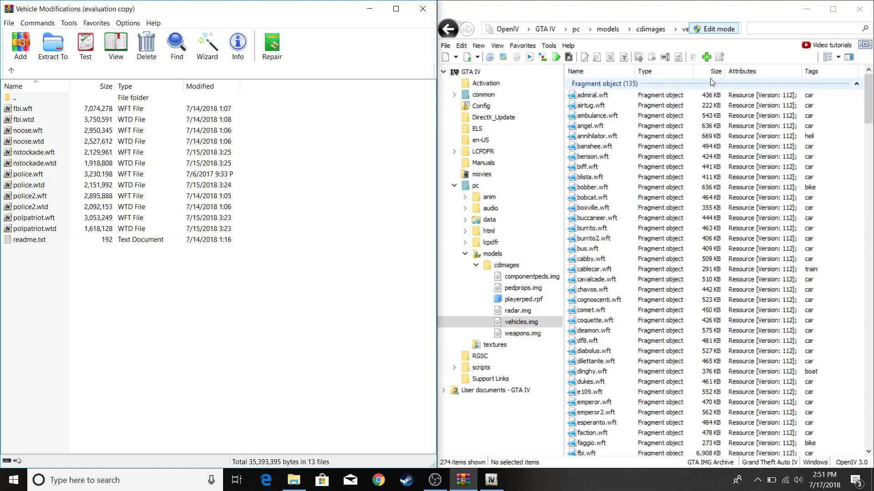
Search vehicles.img for "fbi" and inspect the fbi.wft model from several angles in the model viewer.
left_click(771, 26)
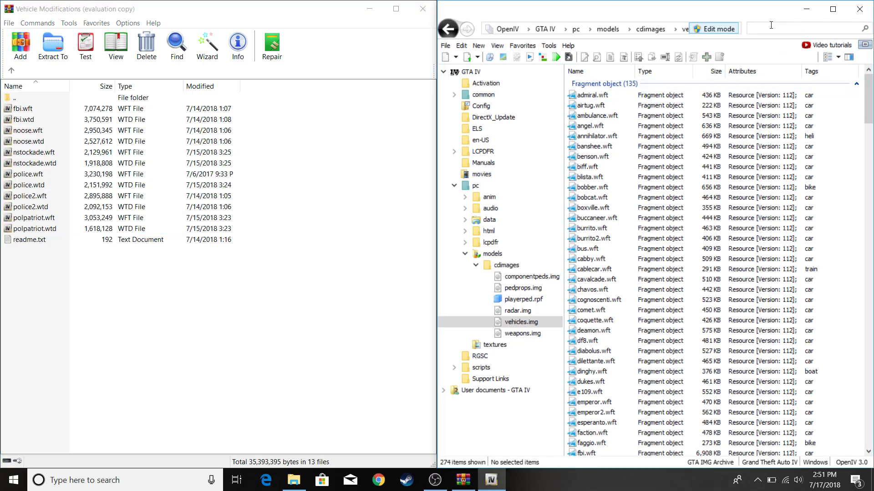
type("fbi")
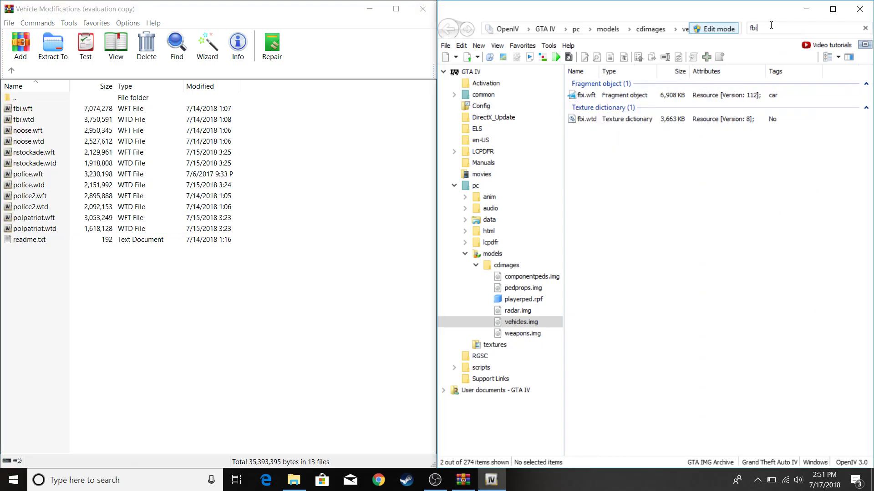
left_click(618, 96)
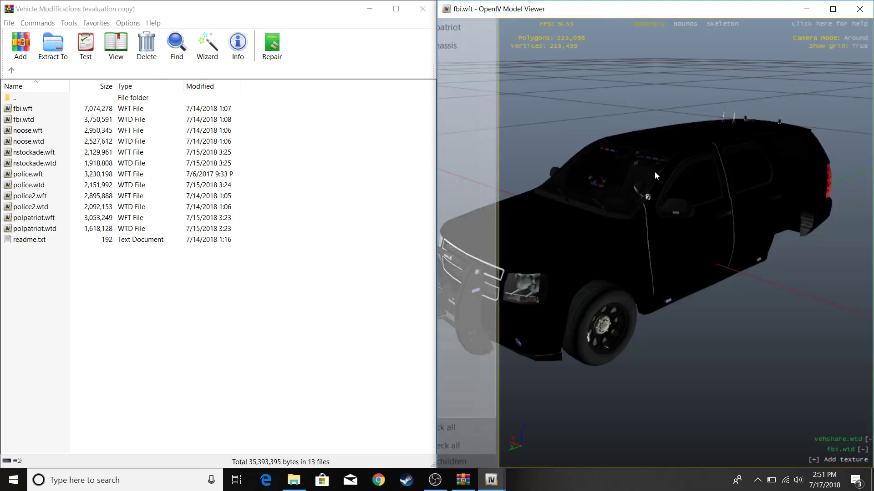
left_click_drag(845, 179, 792, 146)
left_click_drag(629, 190, 505, 196)
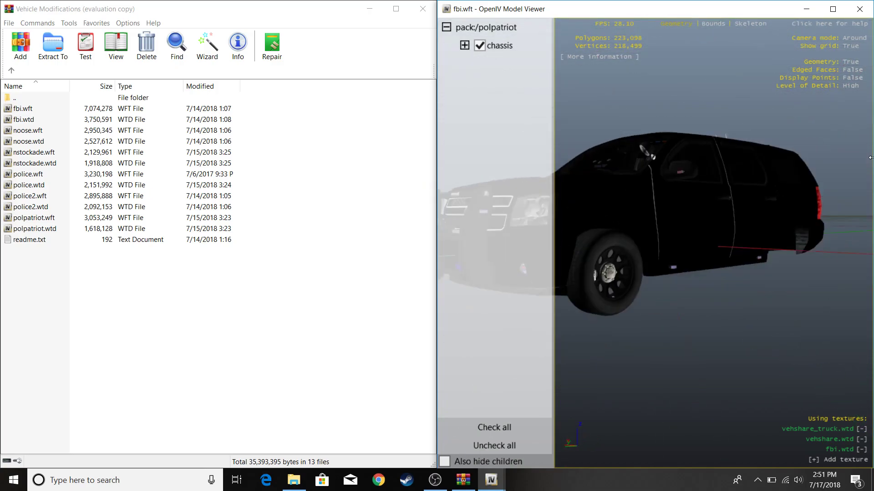
left_click(859, 9)
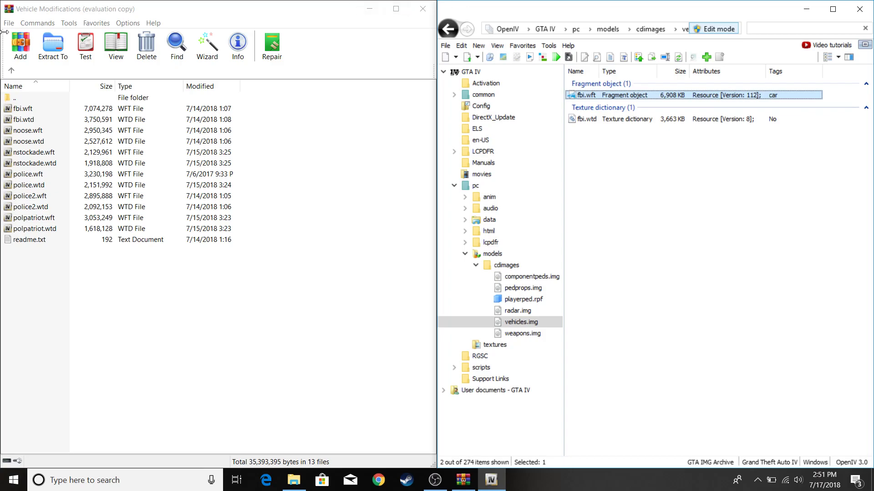
Open the Liberty County Sheriff Uniforms folder inside the pack's Uniform Modifications in WinRAR, and clear the file search in OpenIV.
left_click(11, 72)
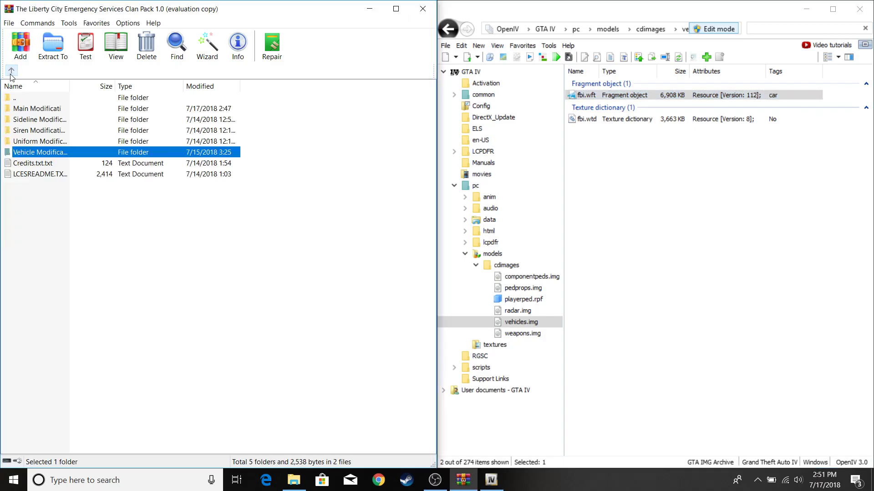
double_click(40, 141)
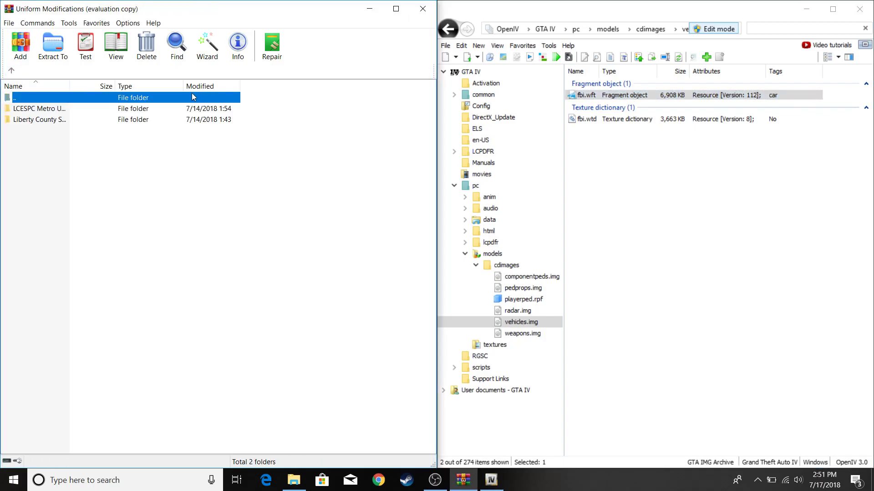
left_click(448, 29)
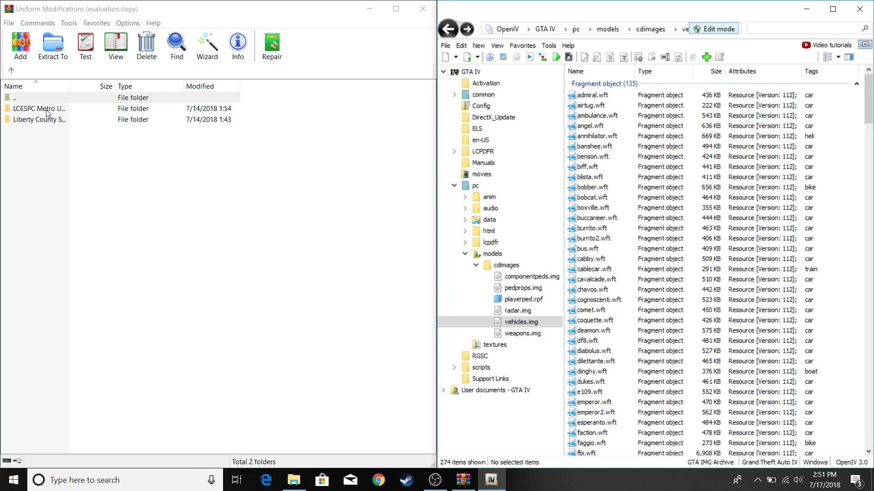
double_click(78, 121)
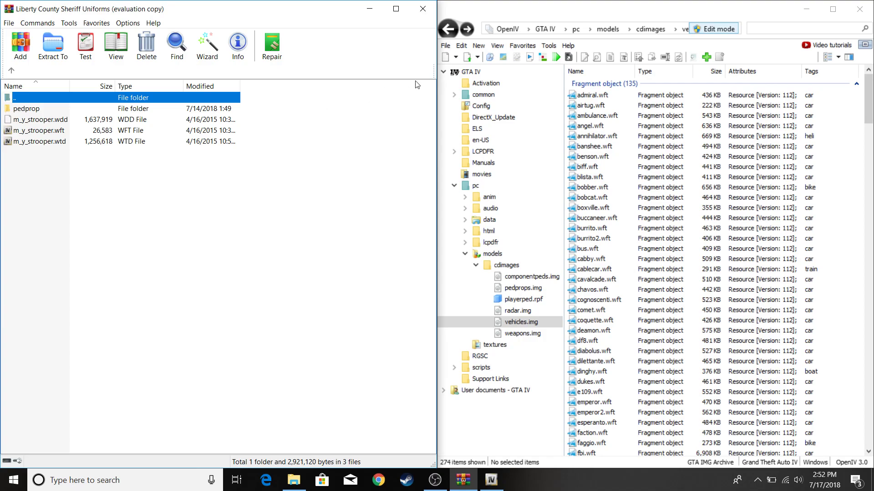
Open componentpeds.img from cdimages and add the m_y_strooper WDD, WFT and WTD files to it.
left_click(446, 29)
left_click(447, 28)
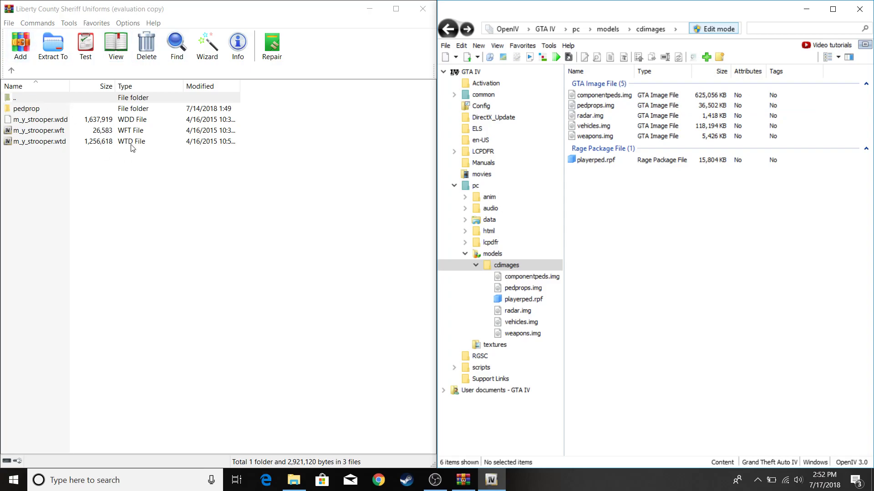
double_click(600, 98)
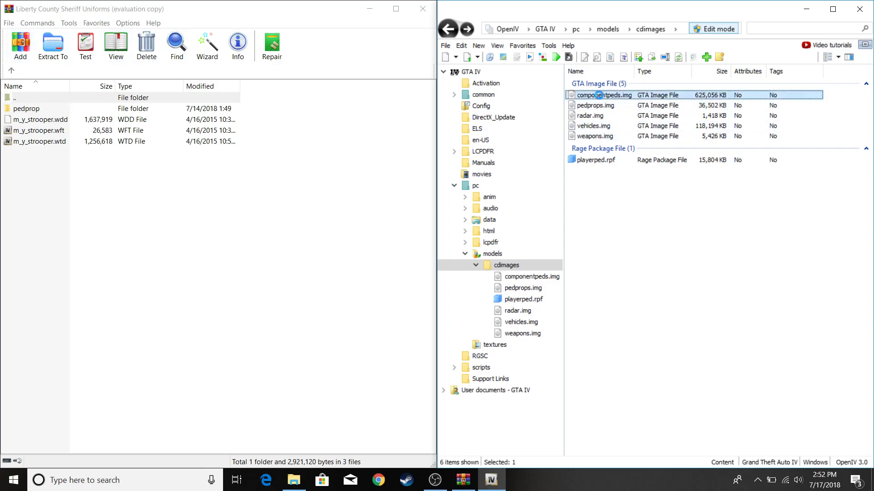
left_click_drag(236, 151, 338, 157)
left_click(338, 156)
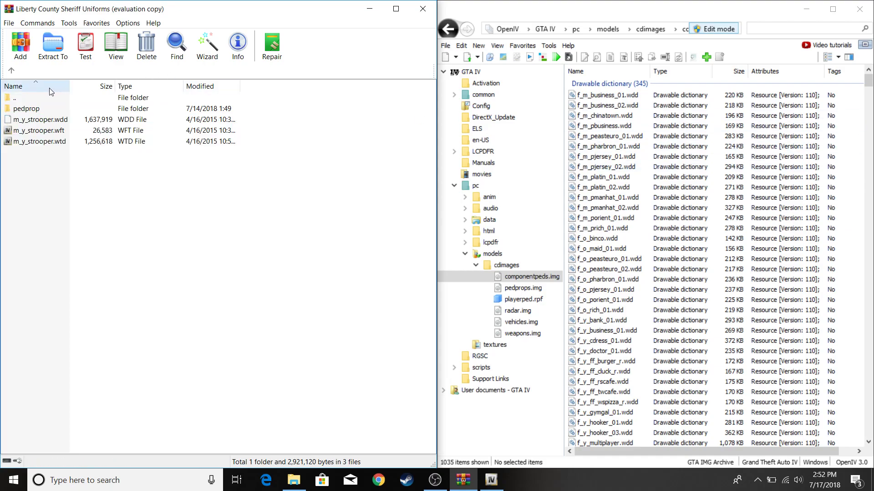
Open pedprops.img and add the four m_y_cop_p and m_y_strooper_p files from the sheriff uniforms' pedprop folder.
left_click(448, 29)
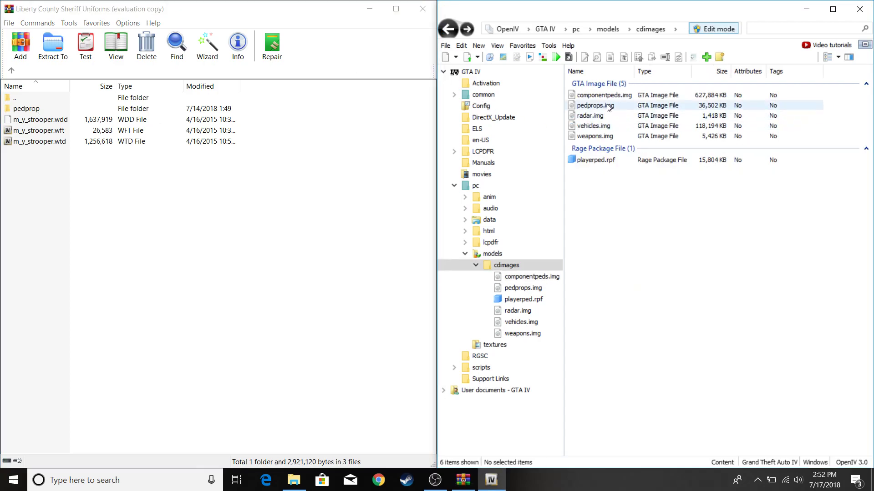
double_click(607, 106)
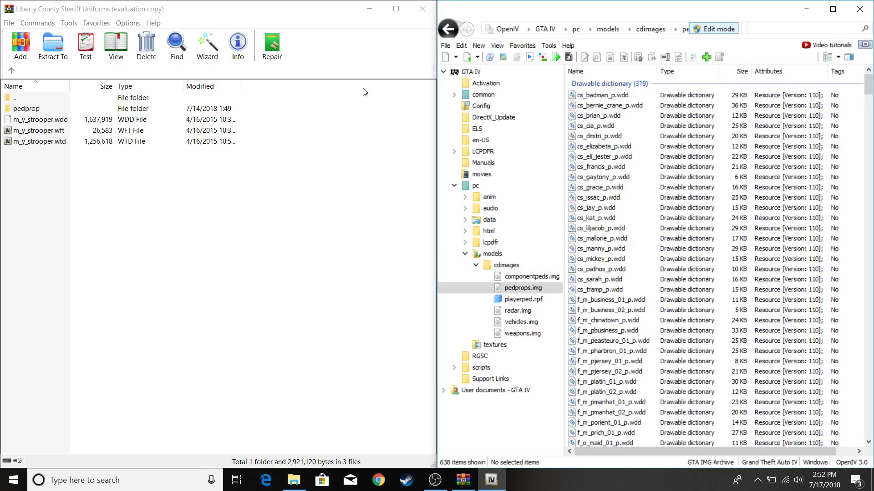
double_click(28, 108)
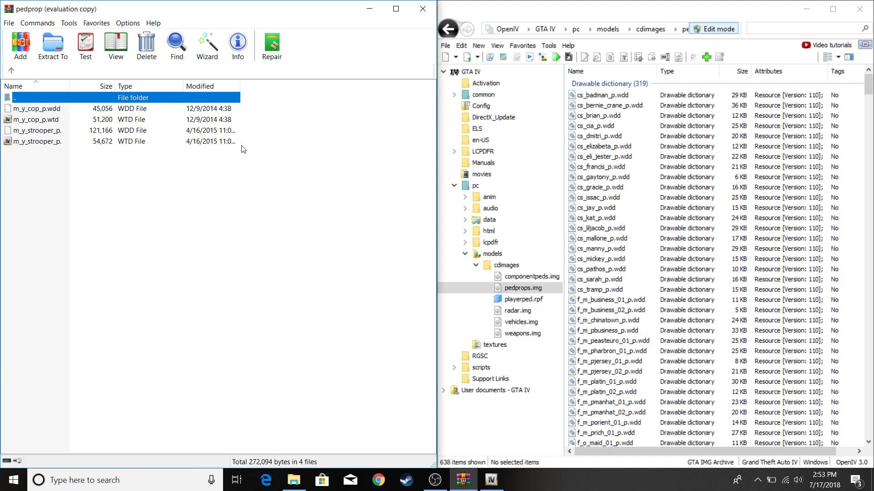
left_click_drag(263, 155, 850, 192)
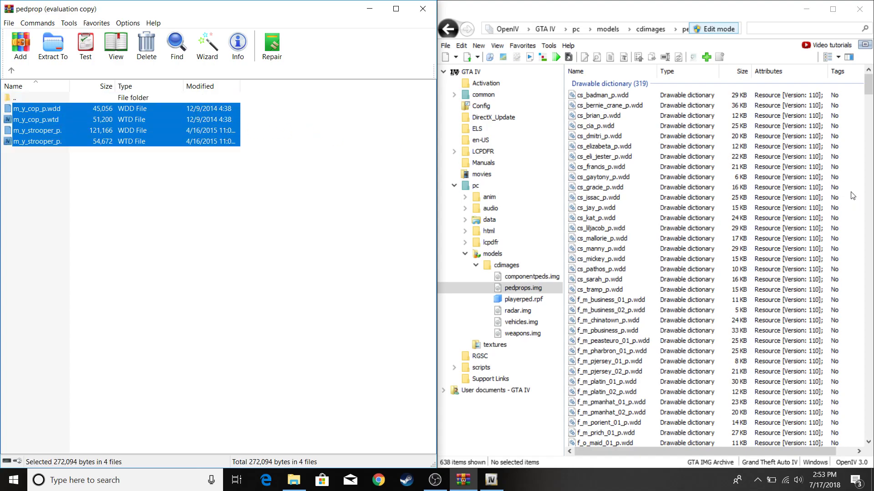
left_click(259, 257)
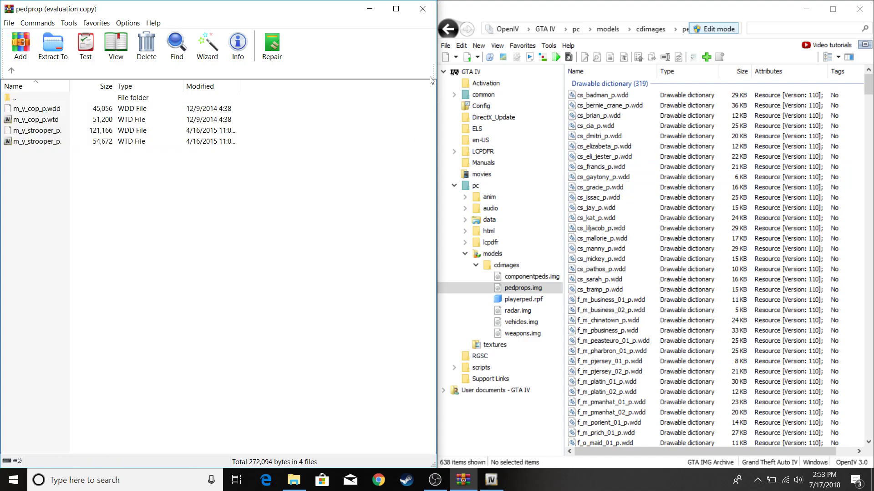
Reopen componentpeds.img in OpenIV and open the LCESPC Metro Uniforms folder in WinRAR.
left_click(452, 25)
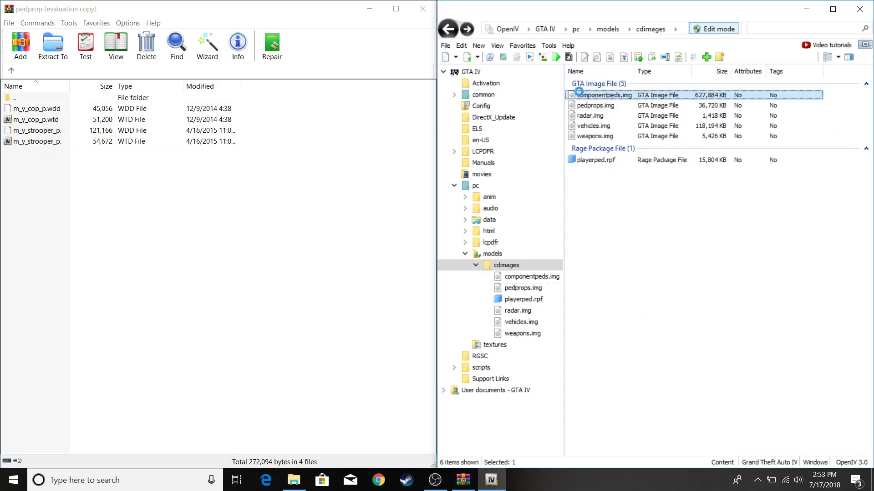
left_click(10, 71)
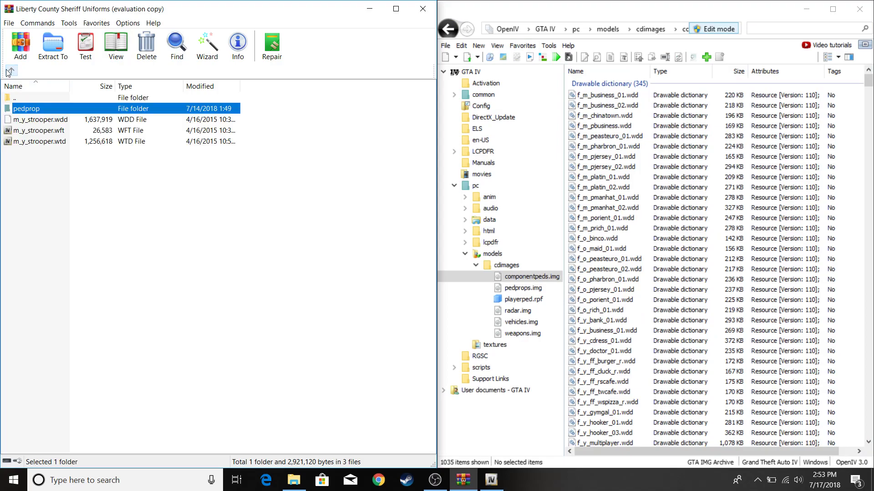
left_click(9, 71)
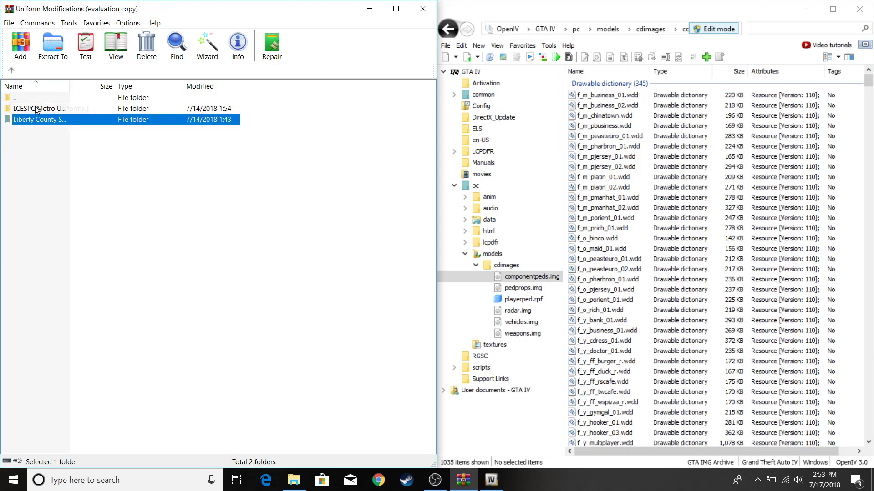
left_click(36, 111)
double_click(36, 111)
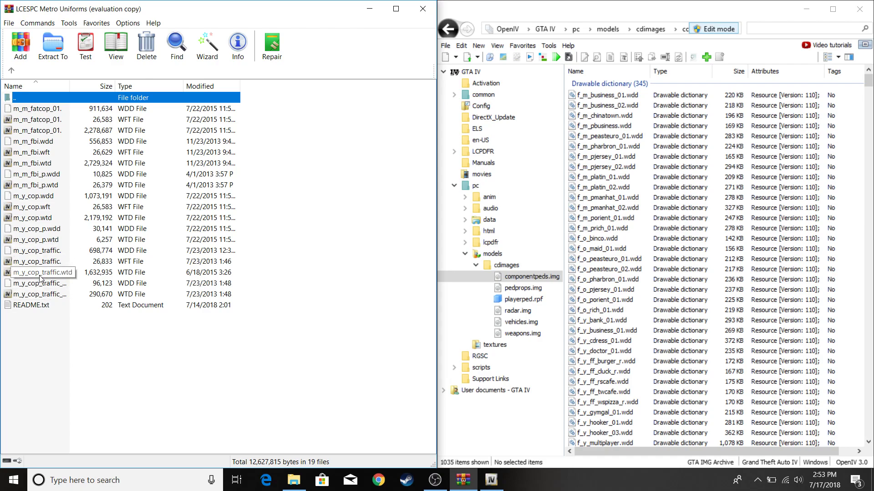
Add the m_y_cop_traffic, m_y_cop, m_m_fbi and m_m_fatcop_01 WDD, WFT and WTD files to componentpeds.img.
left_click_drag(253, 278, 852, 269)
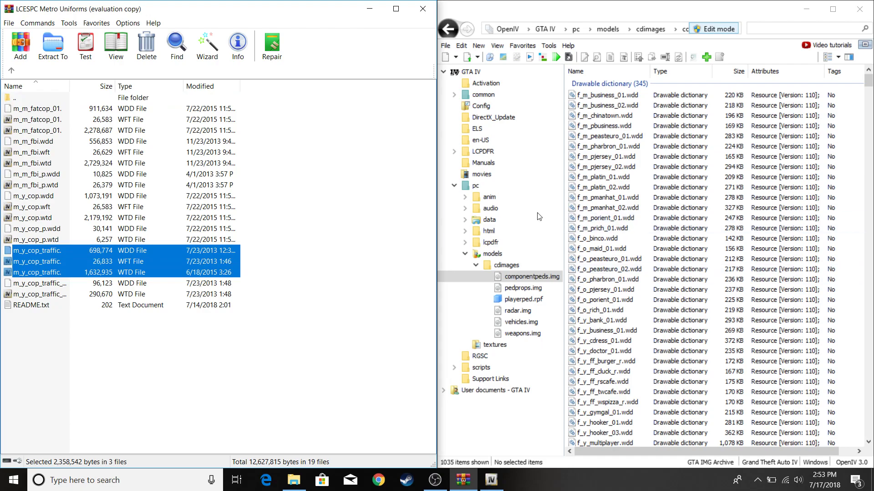
left_click(465, 209)
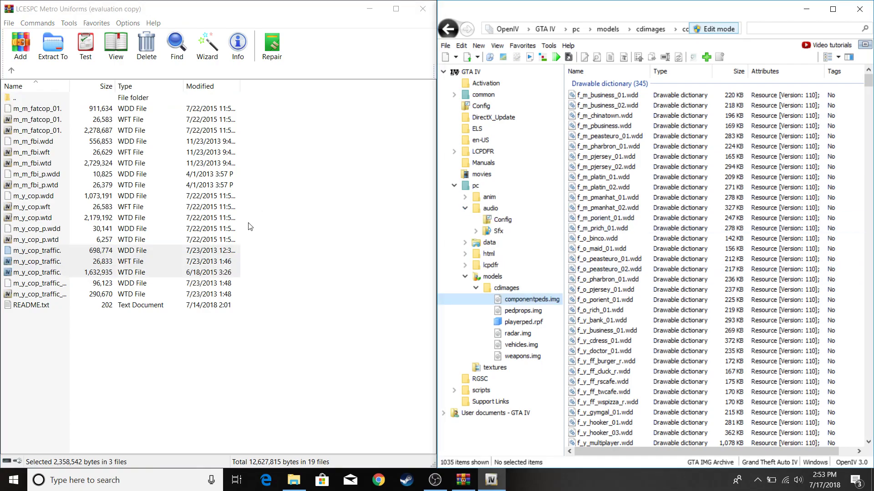
left_click_drag(250, 221, 849, 212)
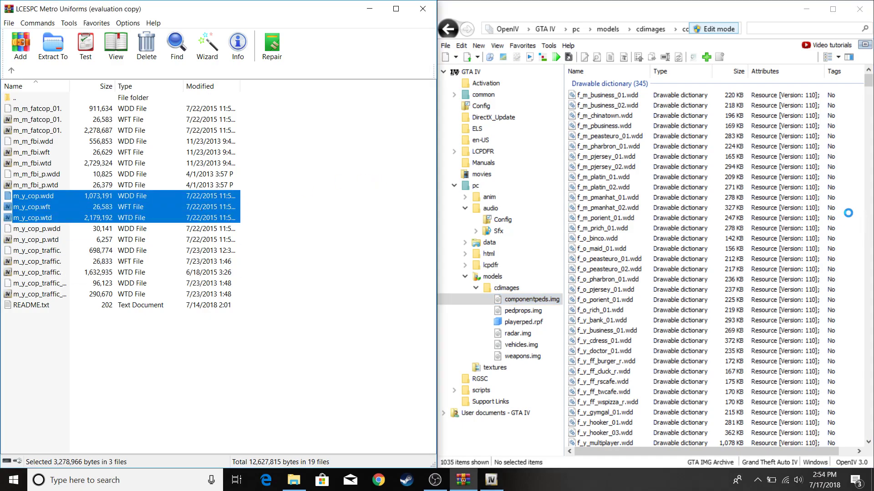
left_click(349, 185)
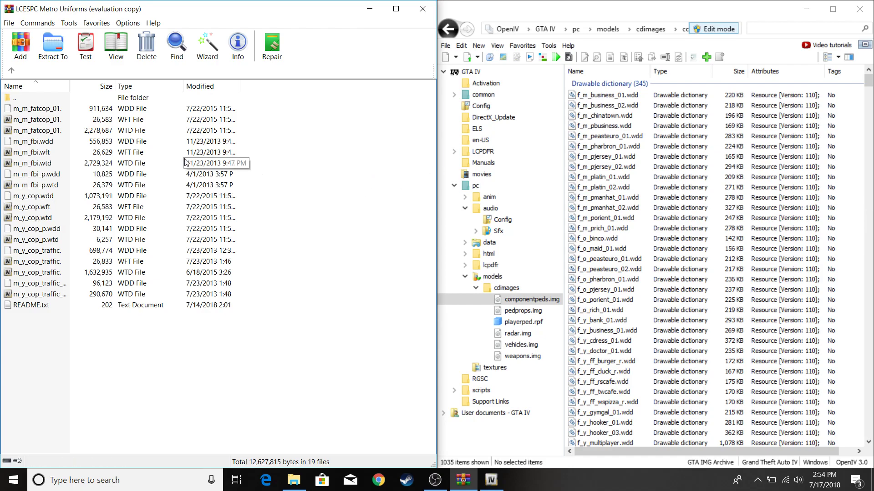
left_click_drag(252, 161, 849, 216)
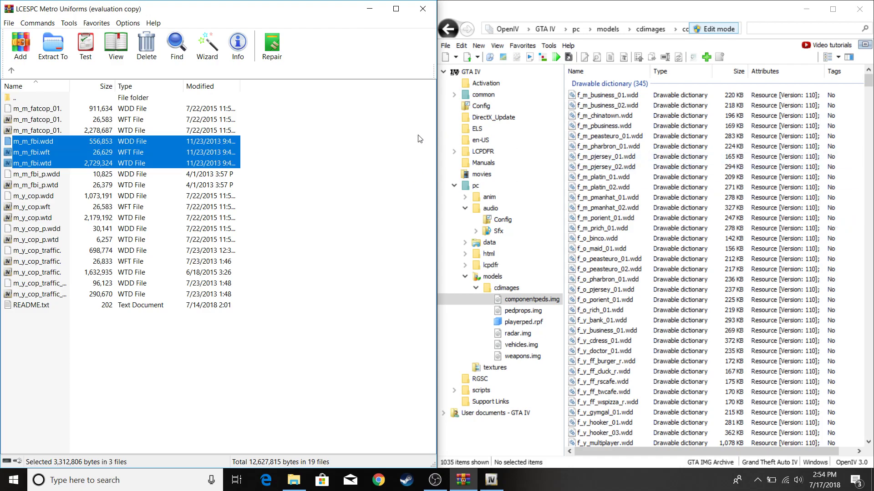
left_click(378, 138)
left_click_drag(263, 128, 849, 164)
left_click(309, 114)
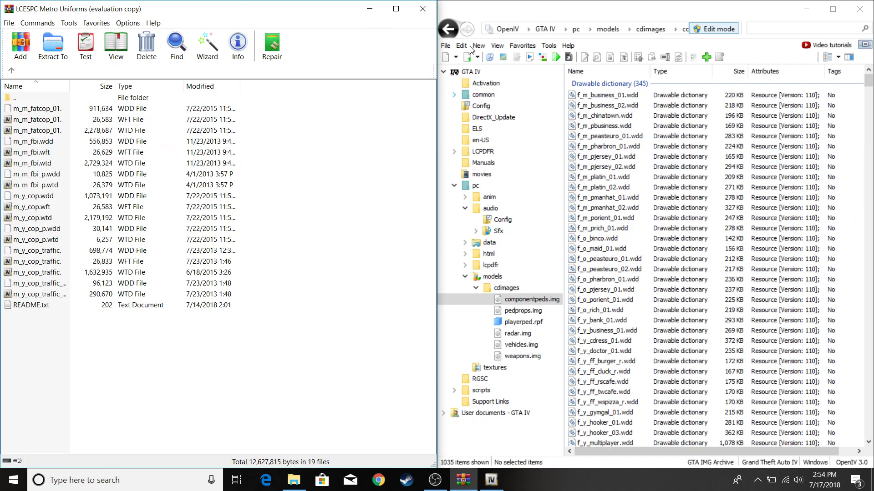
Open pedprops.img and add m_m_fbi_p.wdd and m_m_fbi_p.wtd from the Metro uniforms to it.
left_click(450, 32)
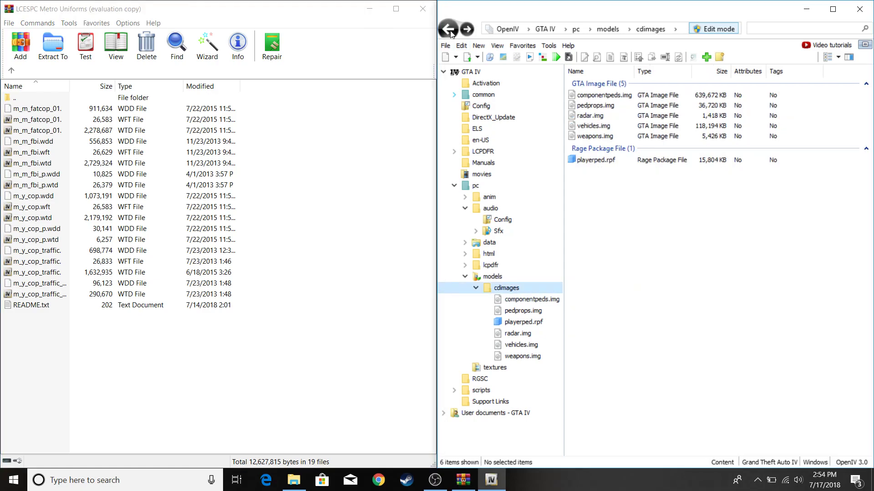
double_click(606, 106)
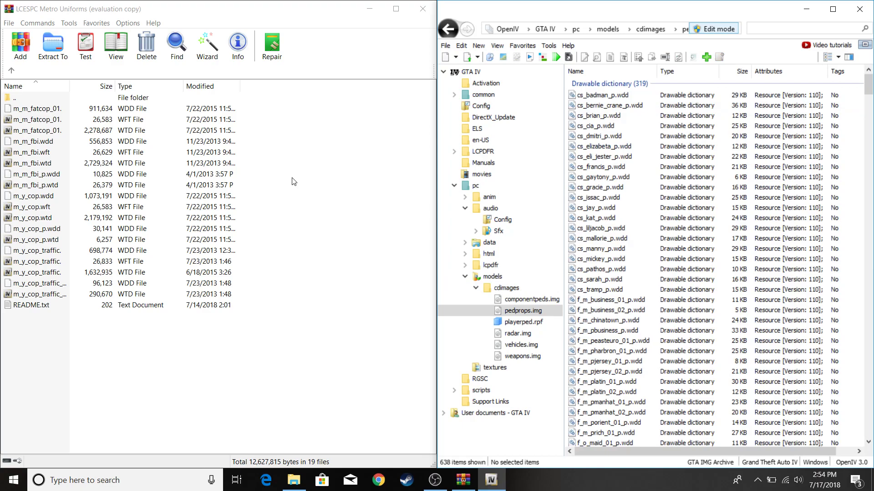
left_click(248, 187)
left_click(225, 184)
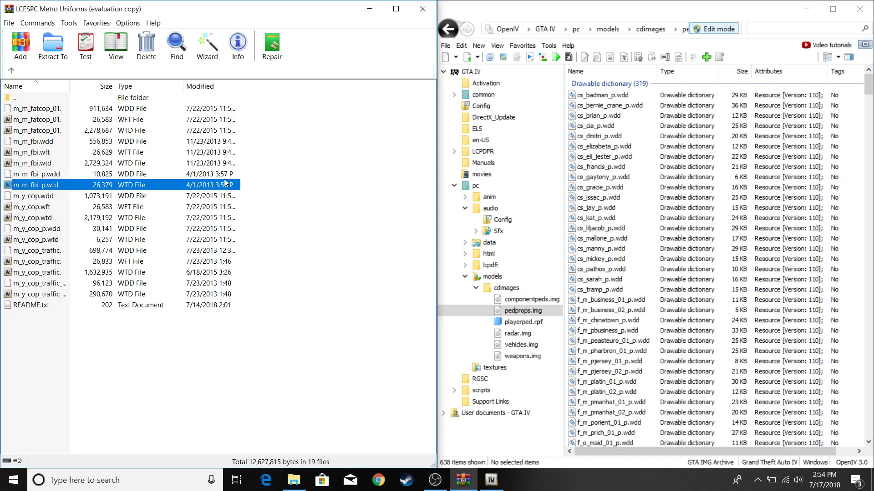
left_click(224, 174, "ctrl")
left_click_drag(224, 181, 849, 193)
left_click(350, 263)
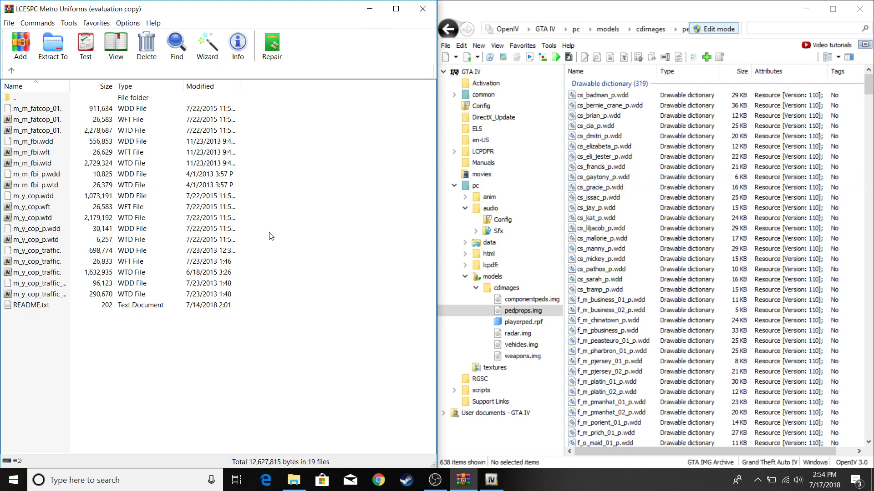
Add the m_y_cop_p files and the traffic cop's WDD and WTD prop files to pedprops.img.
left_click_drag(265, 244, 356, 259)
left_click(357, 259)
left_click_drag(260, 295, 222, 286)
left_click_drag(225, 288, 377, 94)
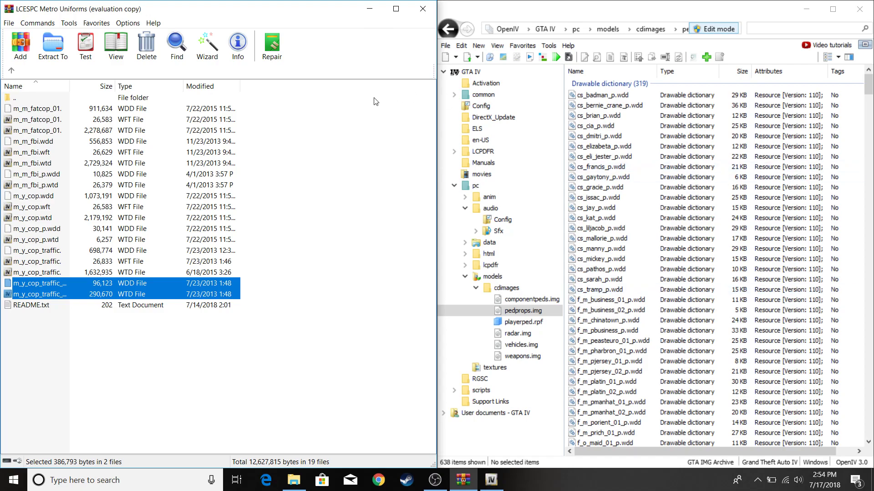
Leave the LCESPC Metro Uniforms folder and close WinRAR, OpenIV and the Sideline Modifications (Optional) folder window.
left_click(361, 129)
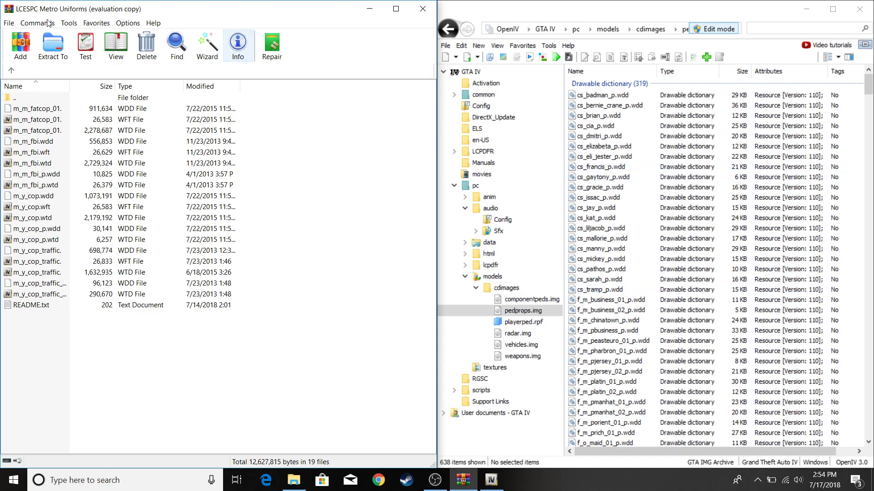
left_click(12, 71)
left_click(13, 71)
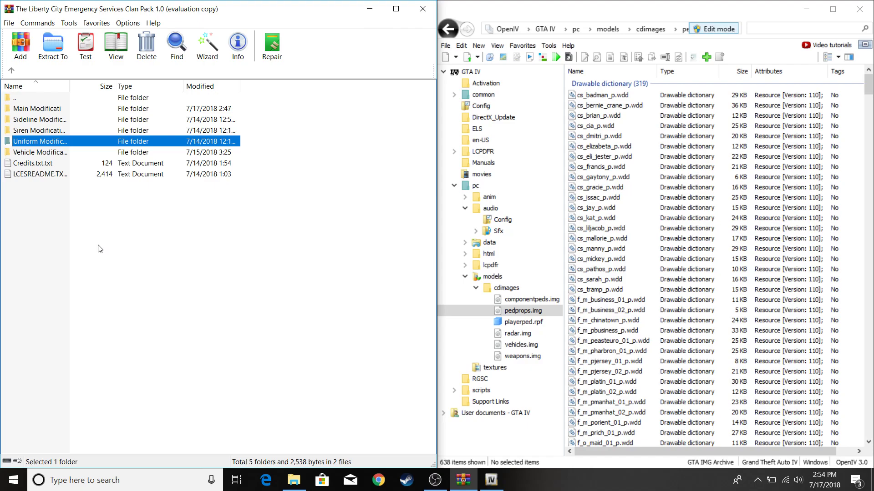
left_click(423, 9)
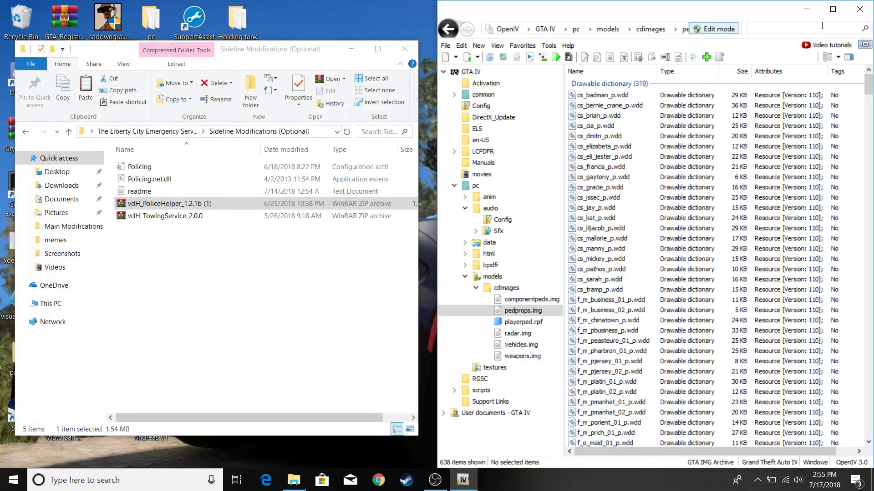
left_click(860, 9)
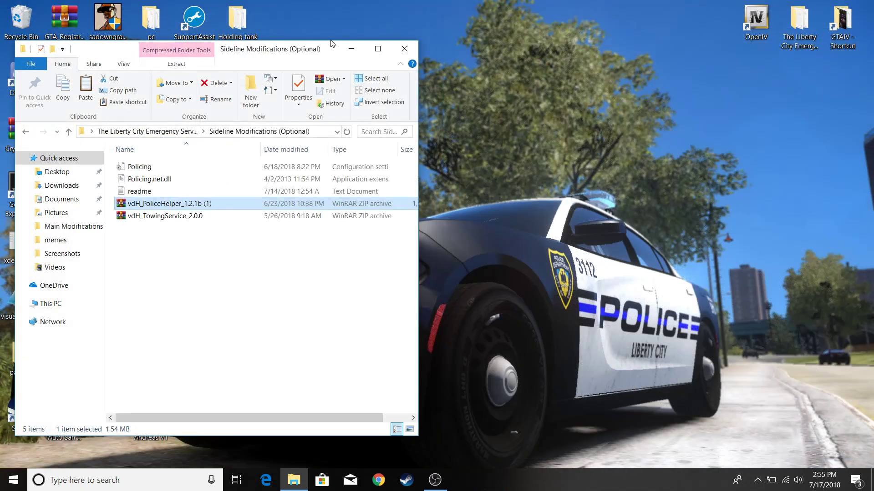
left_click(404, 48)
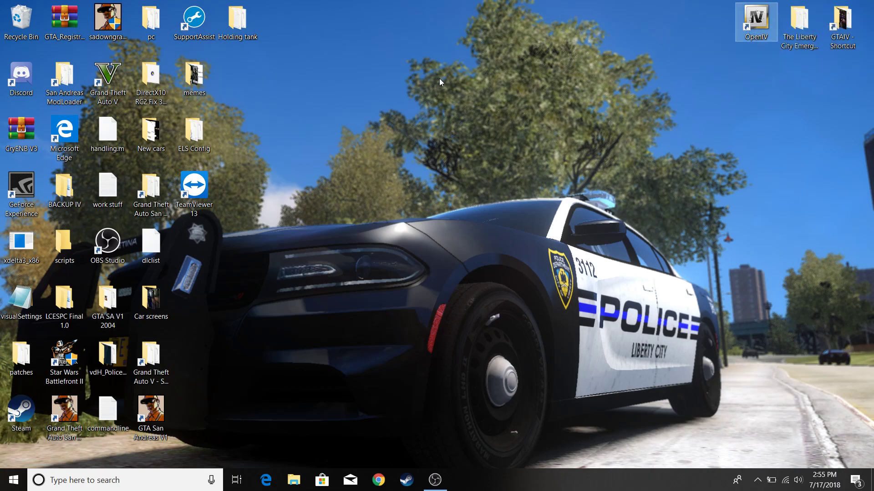
mouse_move(424, 487)
left_click(435, 480)
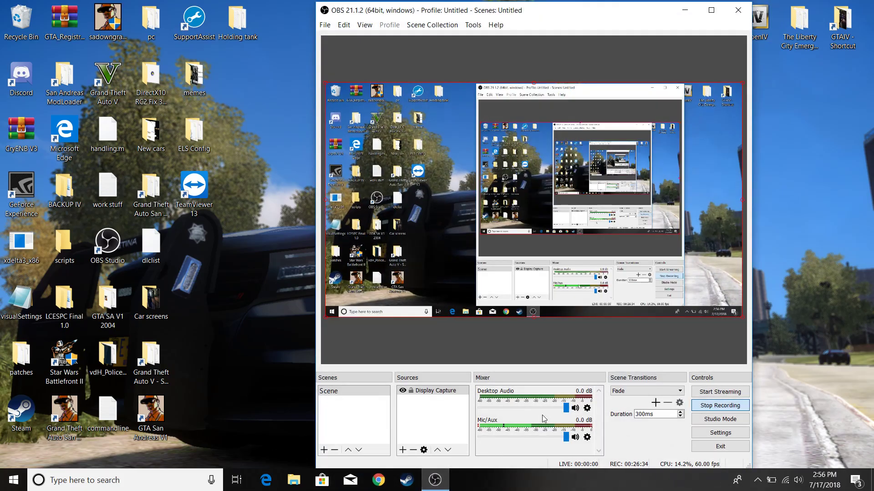